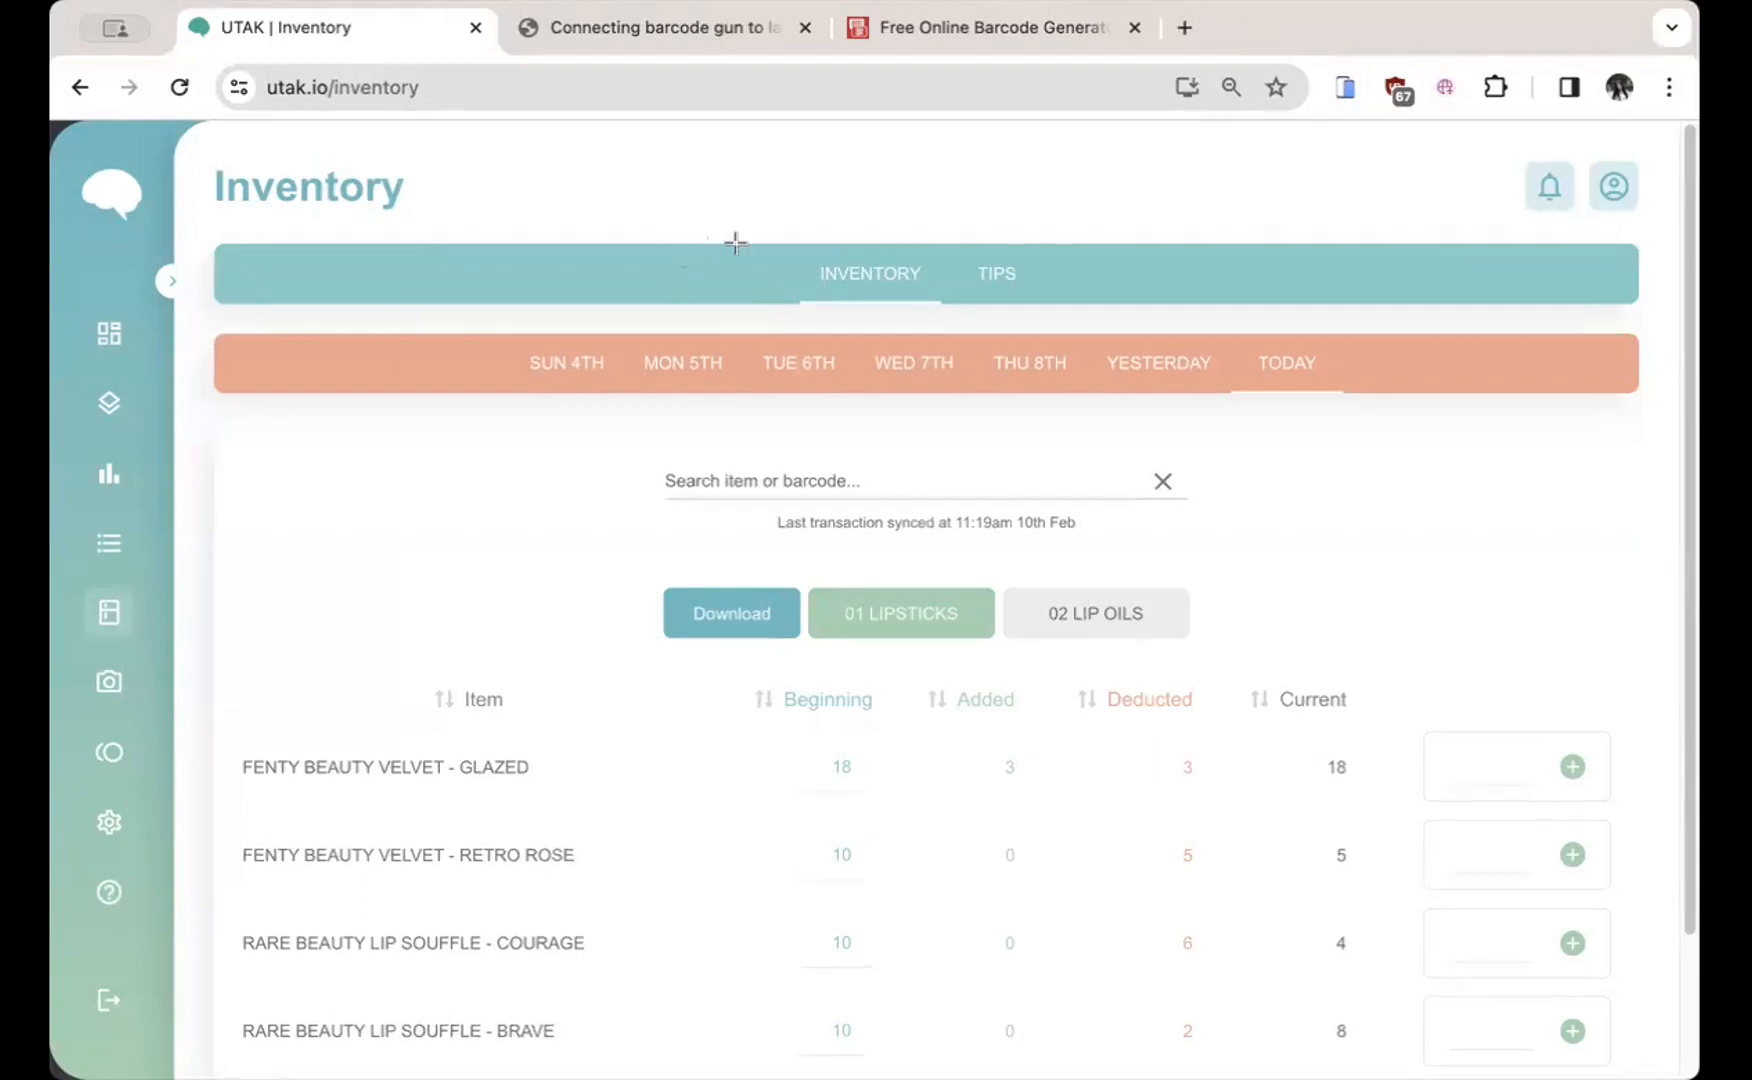
pyautogui.moveTo(763, 241); pyautogui.dragTo(1060, 313)
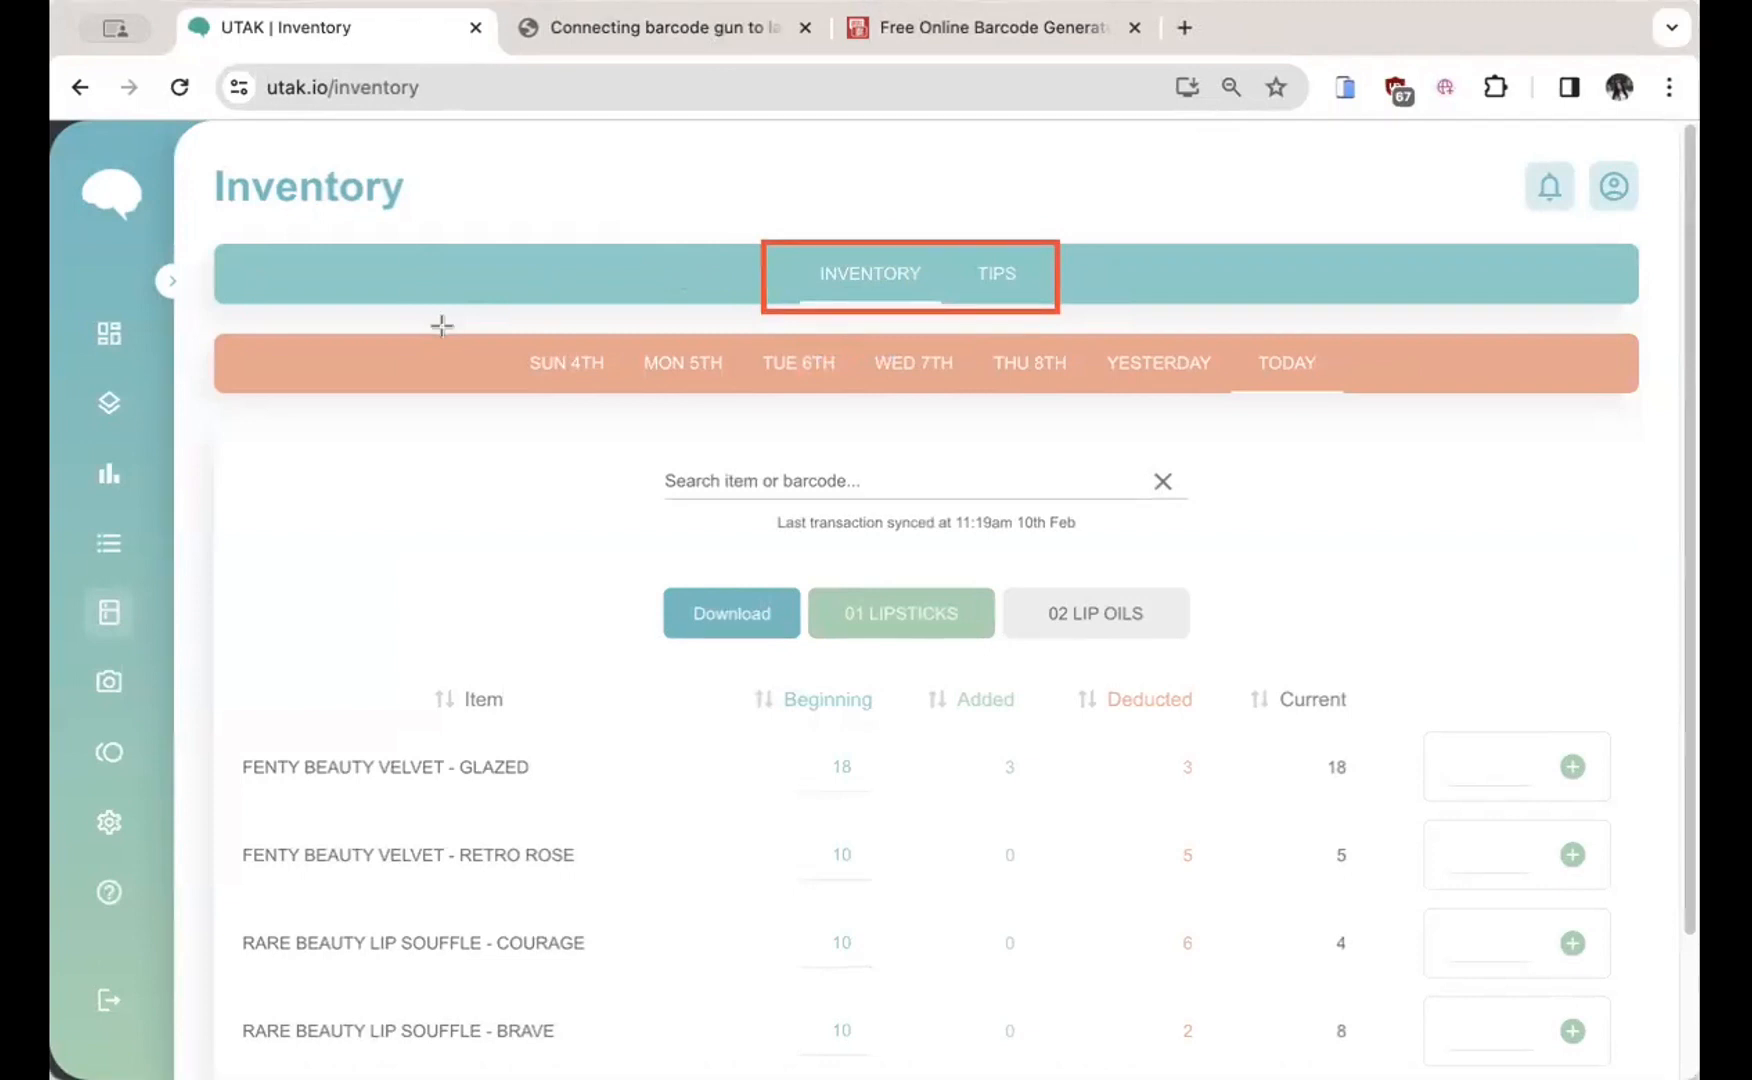
pyautogui.moveTo(481, 333); pyautogui.dragTo(1428, 413)
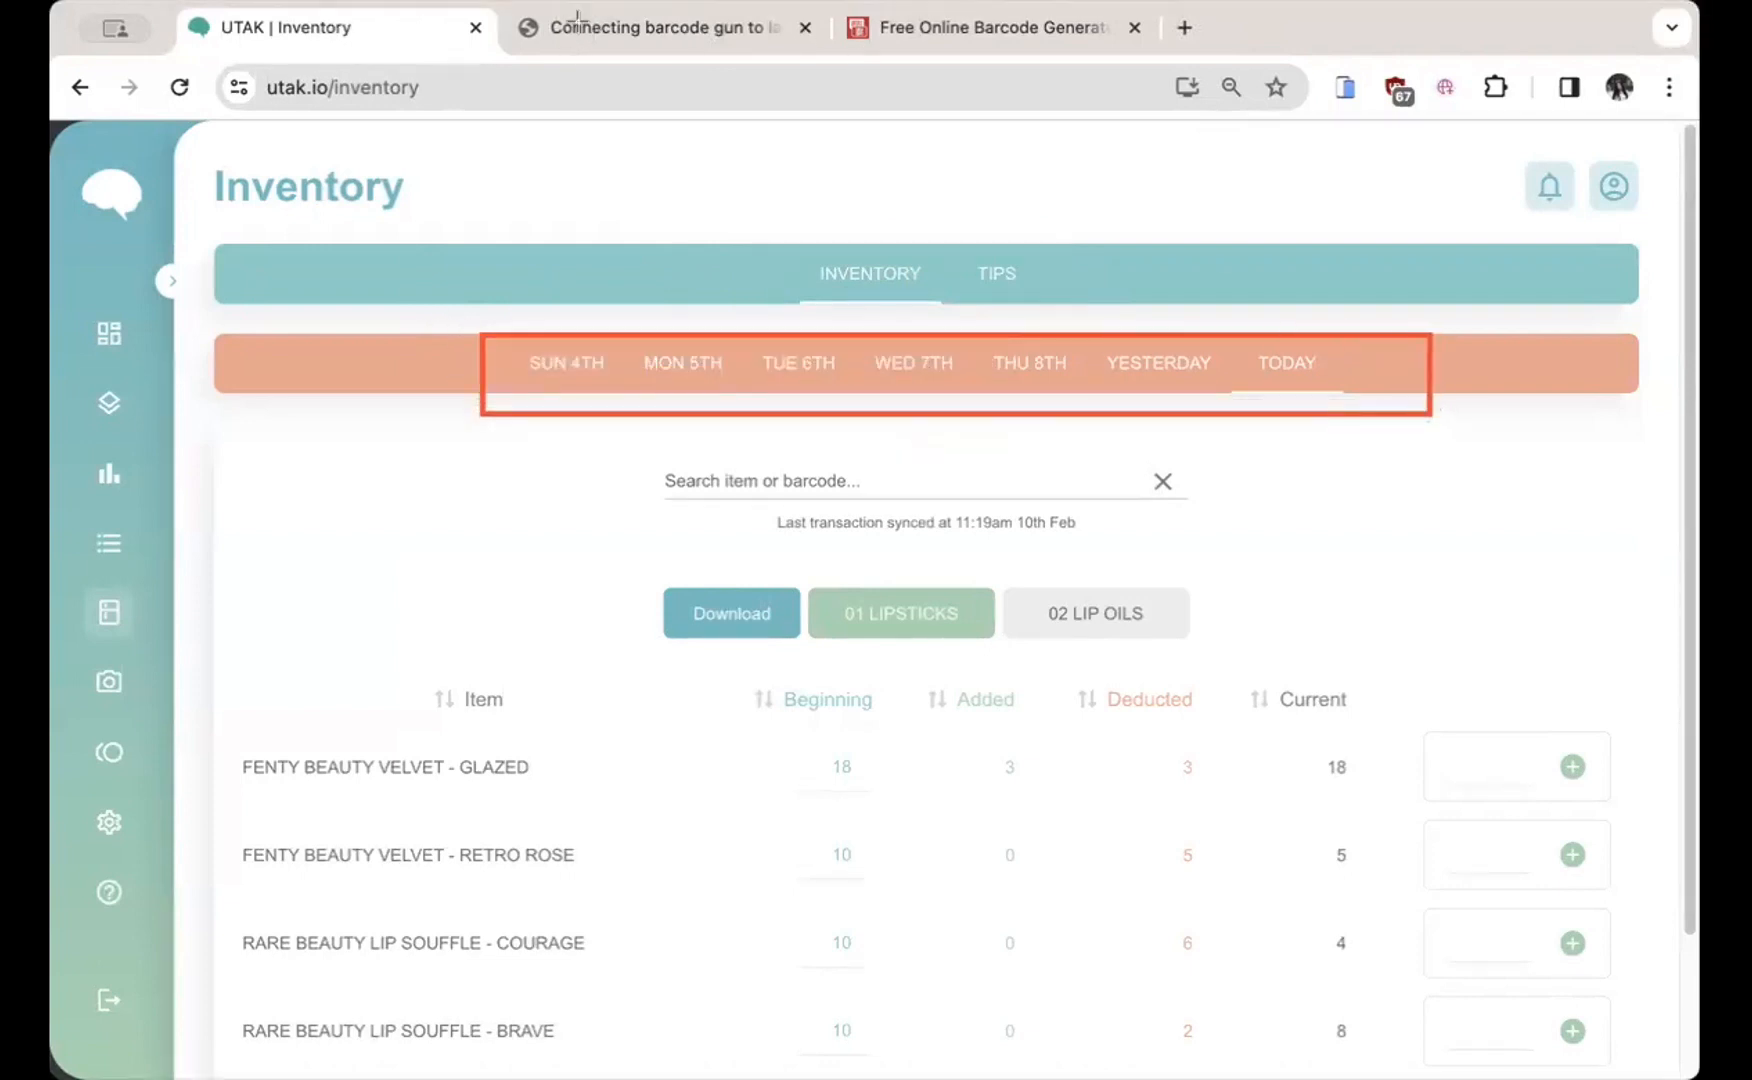
pyautogui.click(1026, 378)
pyautogui.click(1157, 378)
pyautogui.click(1305, 376)
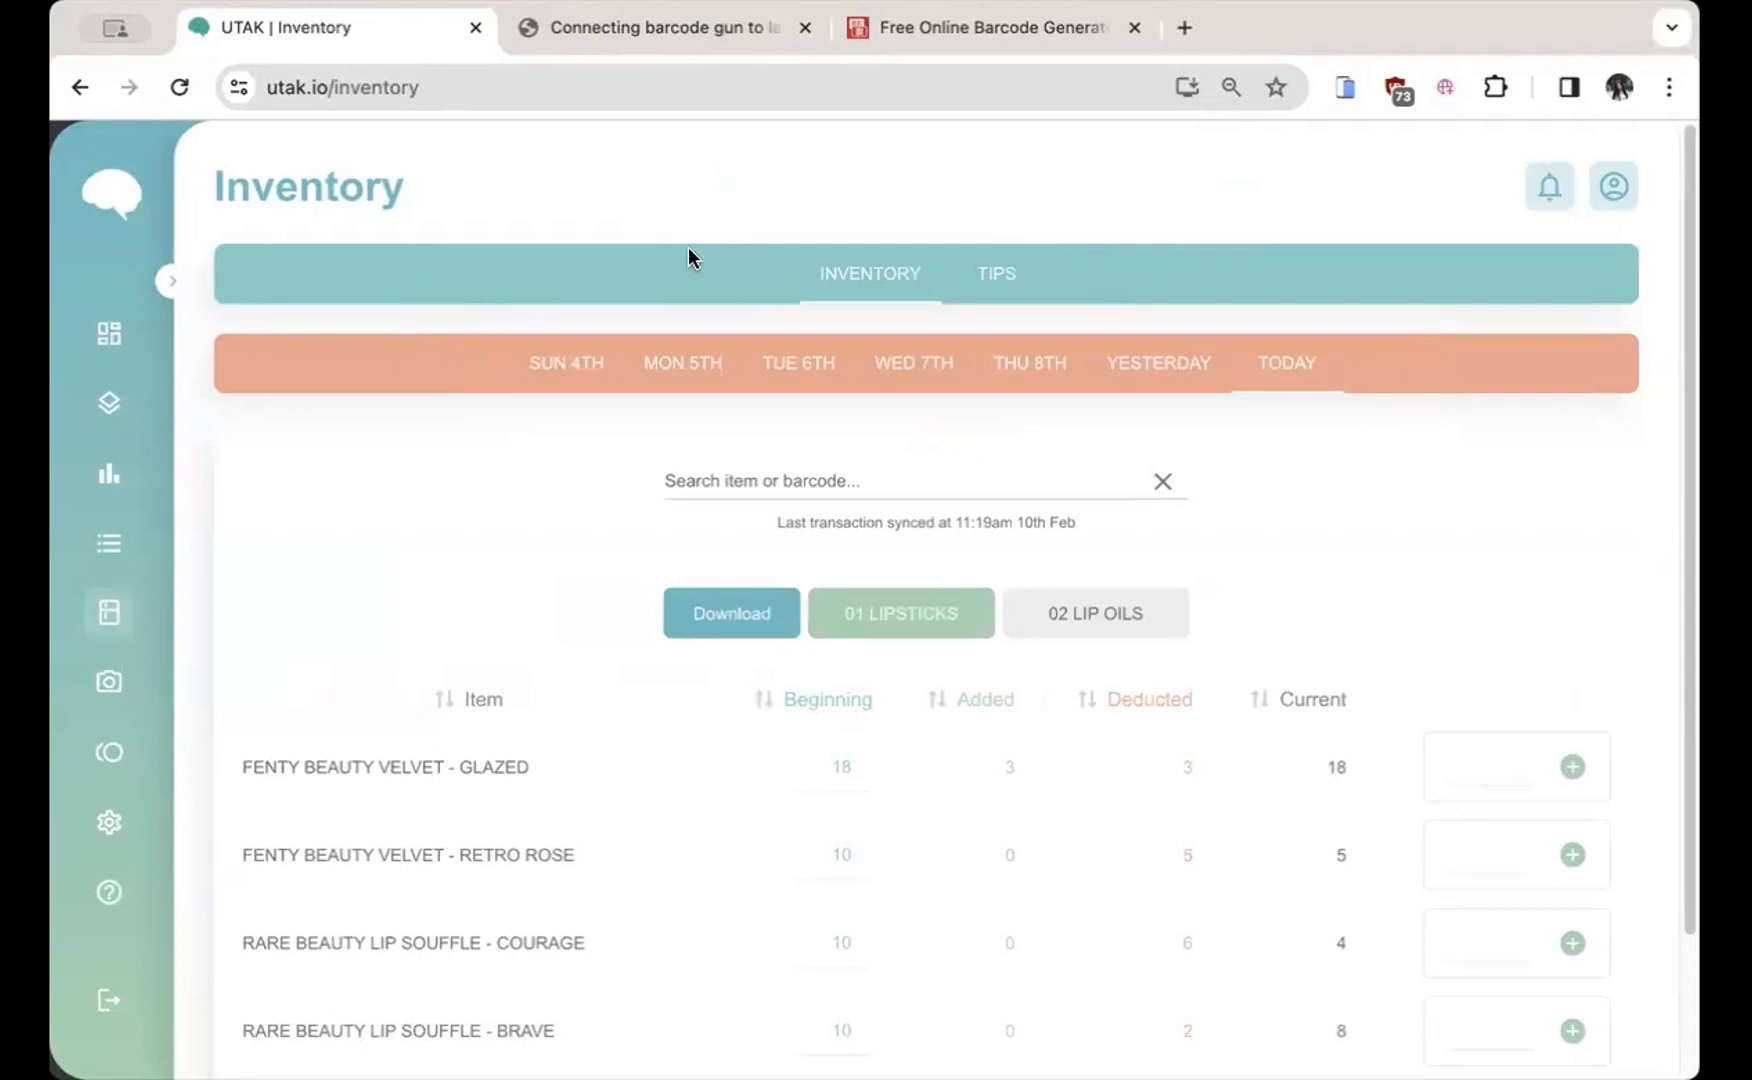
pyautogui.moveTo(644, 437)
pyautogui.mouseDown()
pyautogui.moveTo(1200, 522)
pyautogui.moveTo(1222, 503)
pyautogui.mouseUp()
pyautogui.moveTo(758, 503); pyautogui.dragTo(1134, 548)
pyautogui.moveTo(227, 590); pyautogui.dragTo(660, 678)
pyautogui.moveTo(879, 802); pyautogui.dragTo(1578, 1016)
# Step: Draw red boxes around the category buttons, Item, Beginning–Current and Added columns, and the quantity boxes
pyautogui.scroll(-3, 1322, 510)
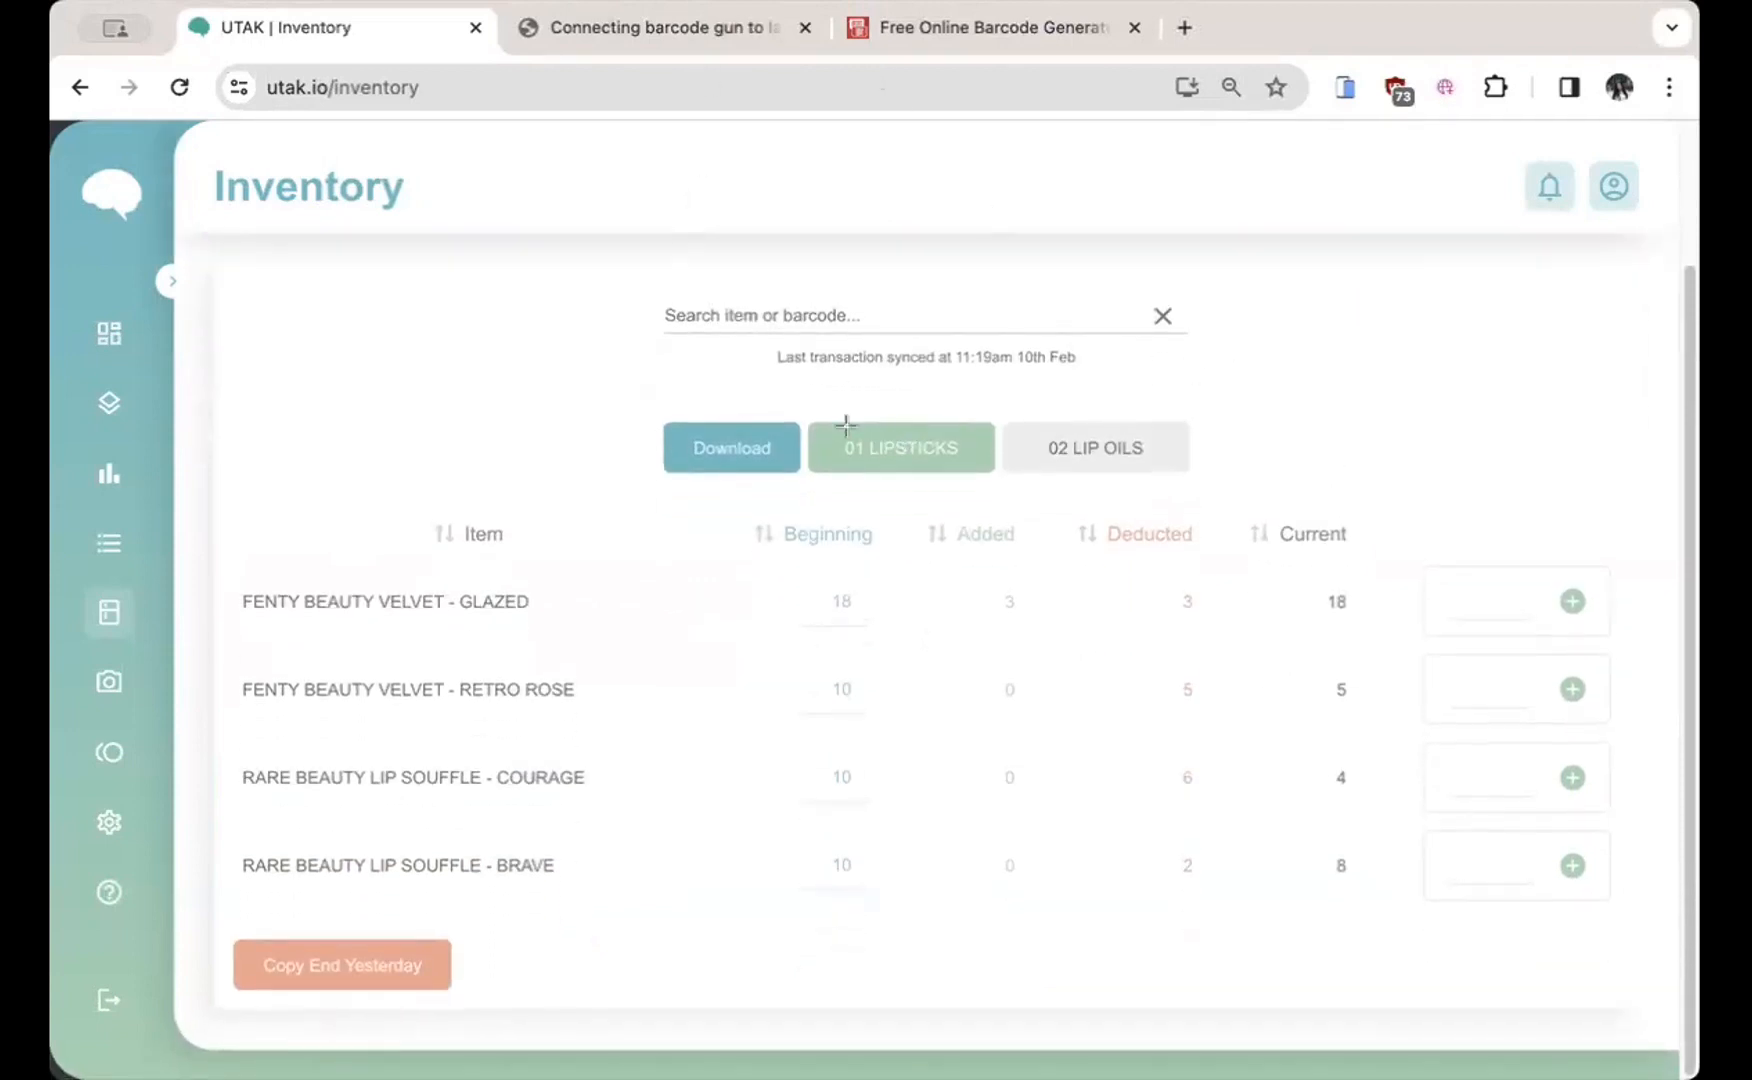
pyautogui.moveTo(797, 402); pyautogui.dragTo(1270, 497)
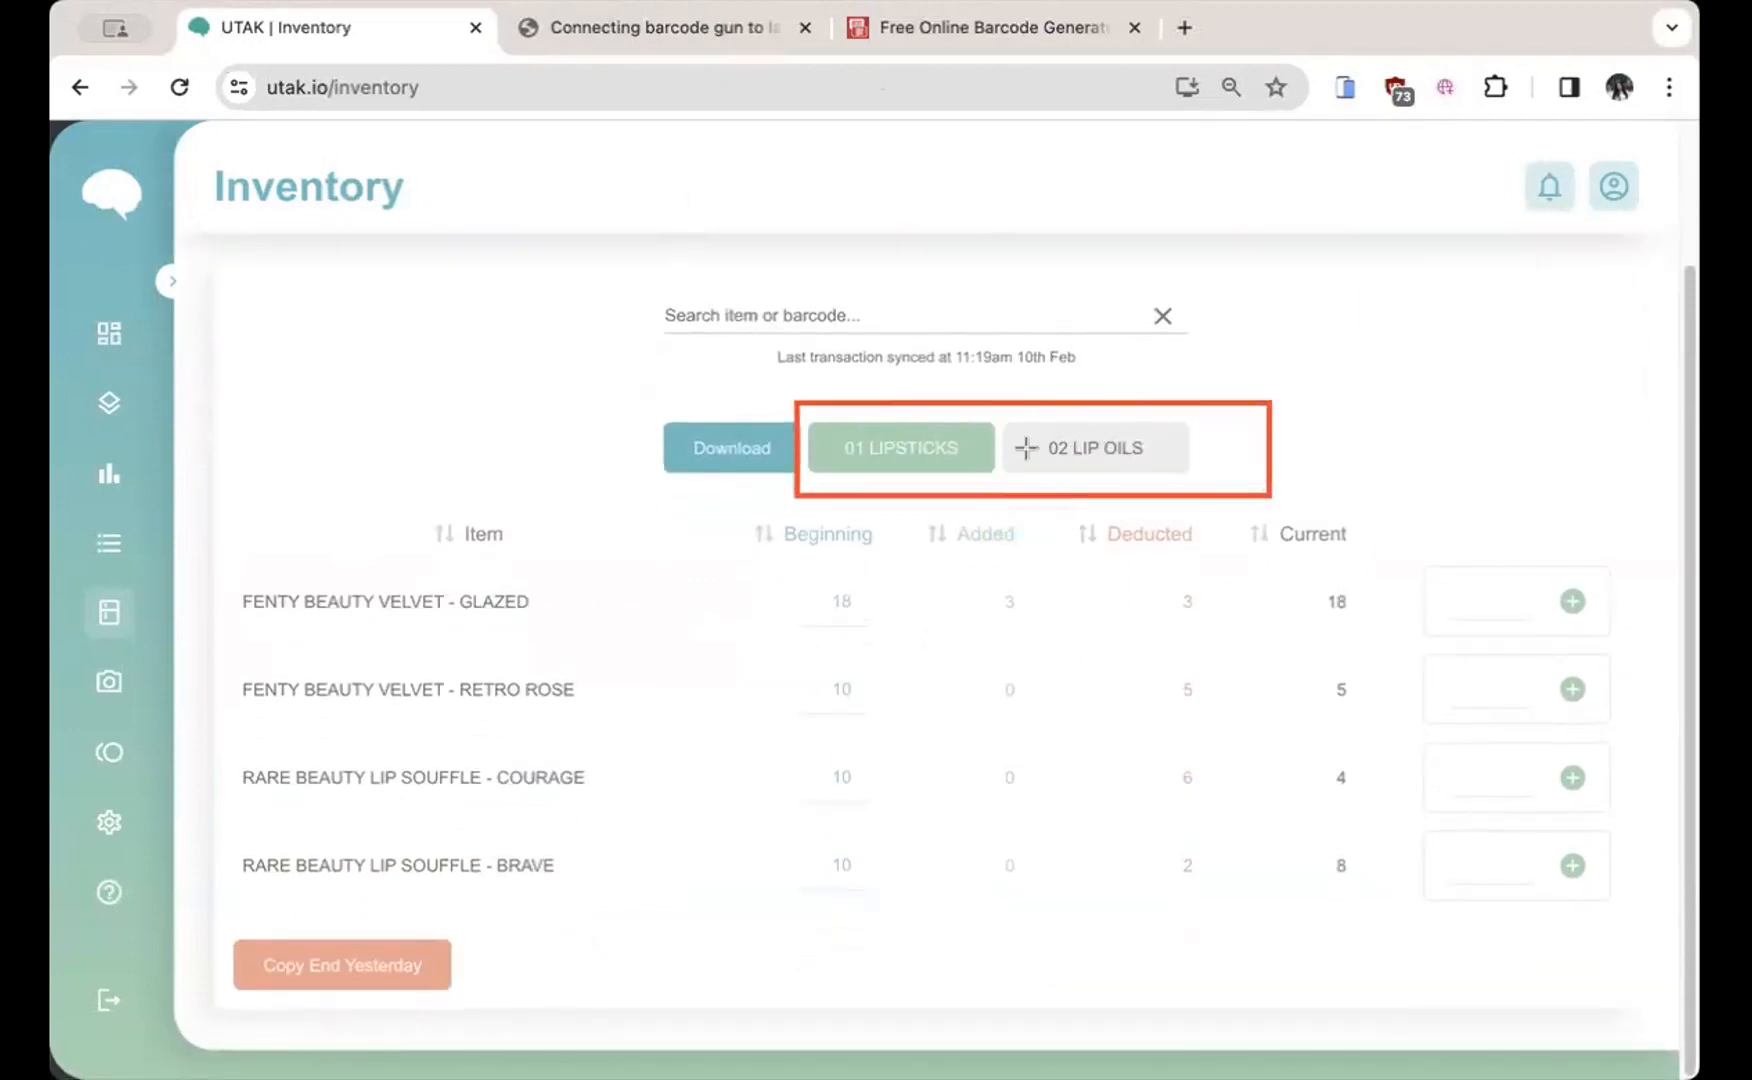
pyautogui.moveTo(231, 497)
pyautogui.mouseDown()
pyautogui.moveTo(688, 912)
pyautogui.moveTo(675, 918)
pyautogui.mouseUp()
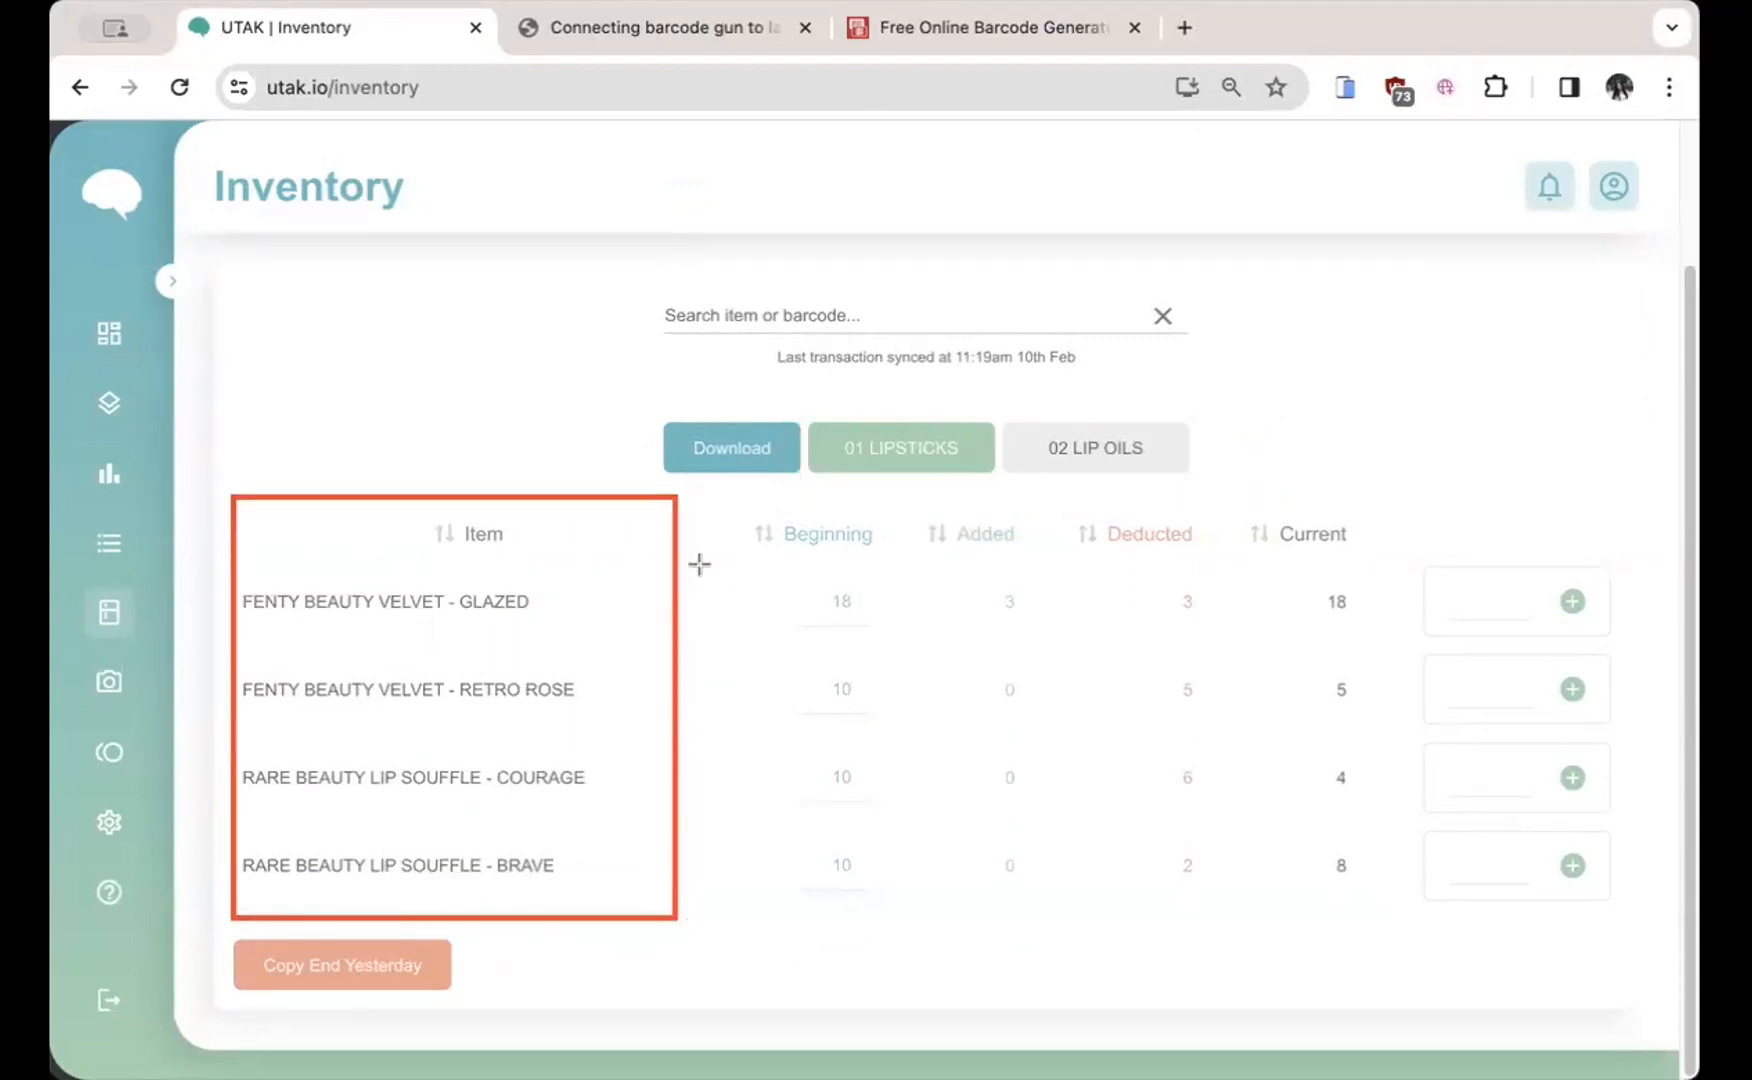
pyautogui.moveTo(708, 497)
pyautogui.mouseDown()
pyautogui.moveTo(1263, 688)
pyautogui.moveTo(1395, 963)
pyautogui.moveTo(1224, 948)
pyautogui.moveTo(904, 978)
pyautogui.mouseUp()
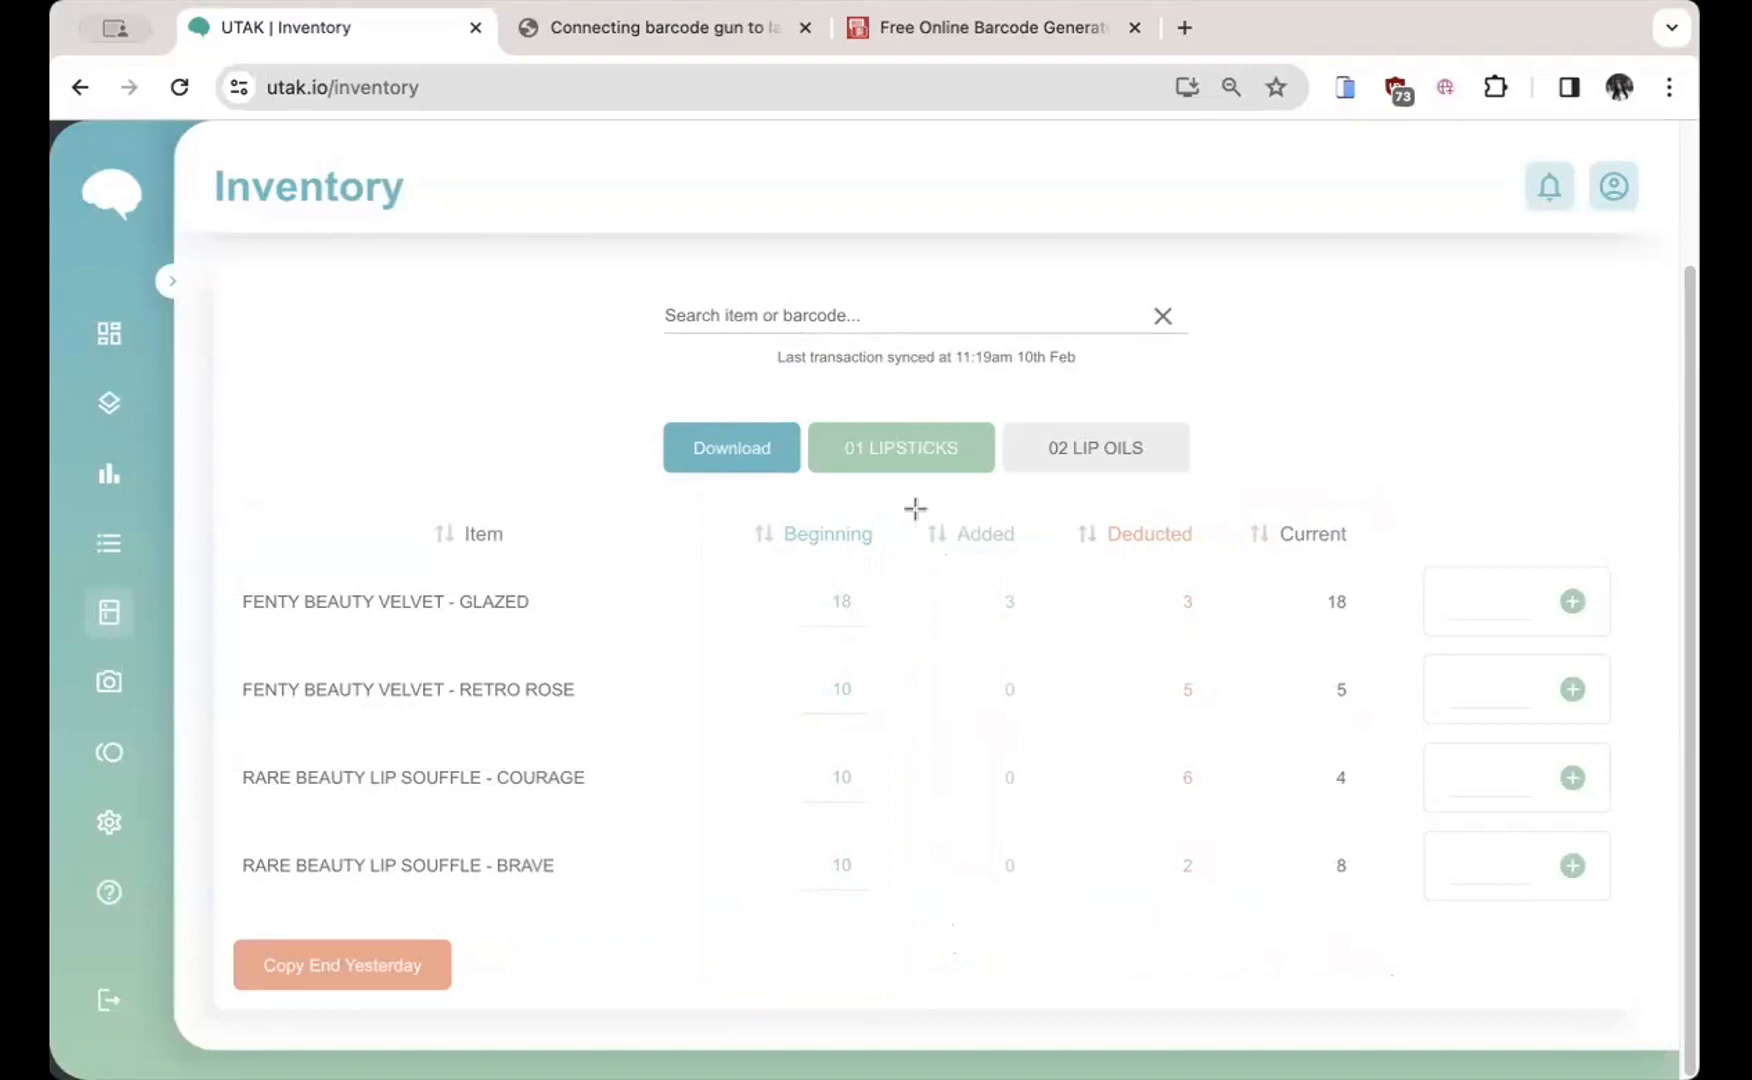
pyautogui.moveTo(915, 509); pyautogui.dragTo(1065, 945)
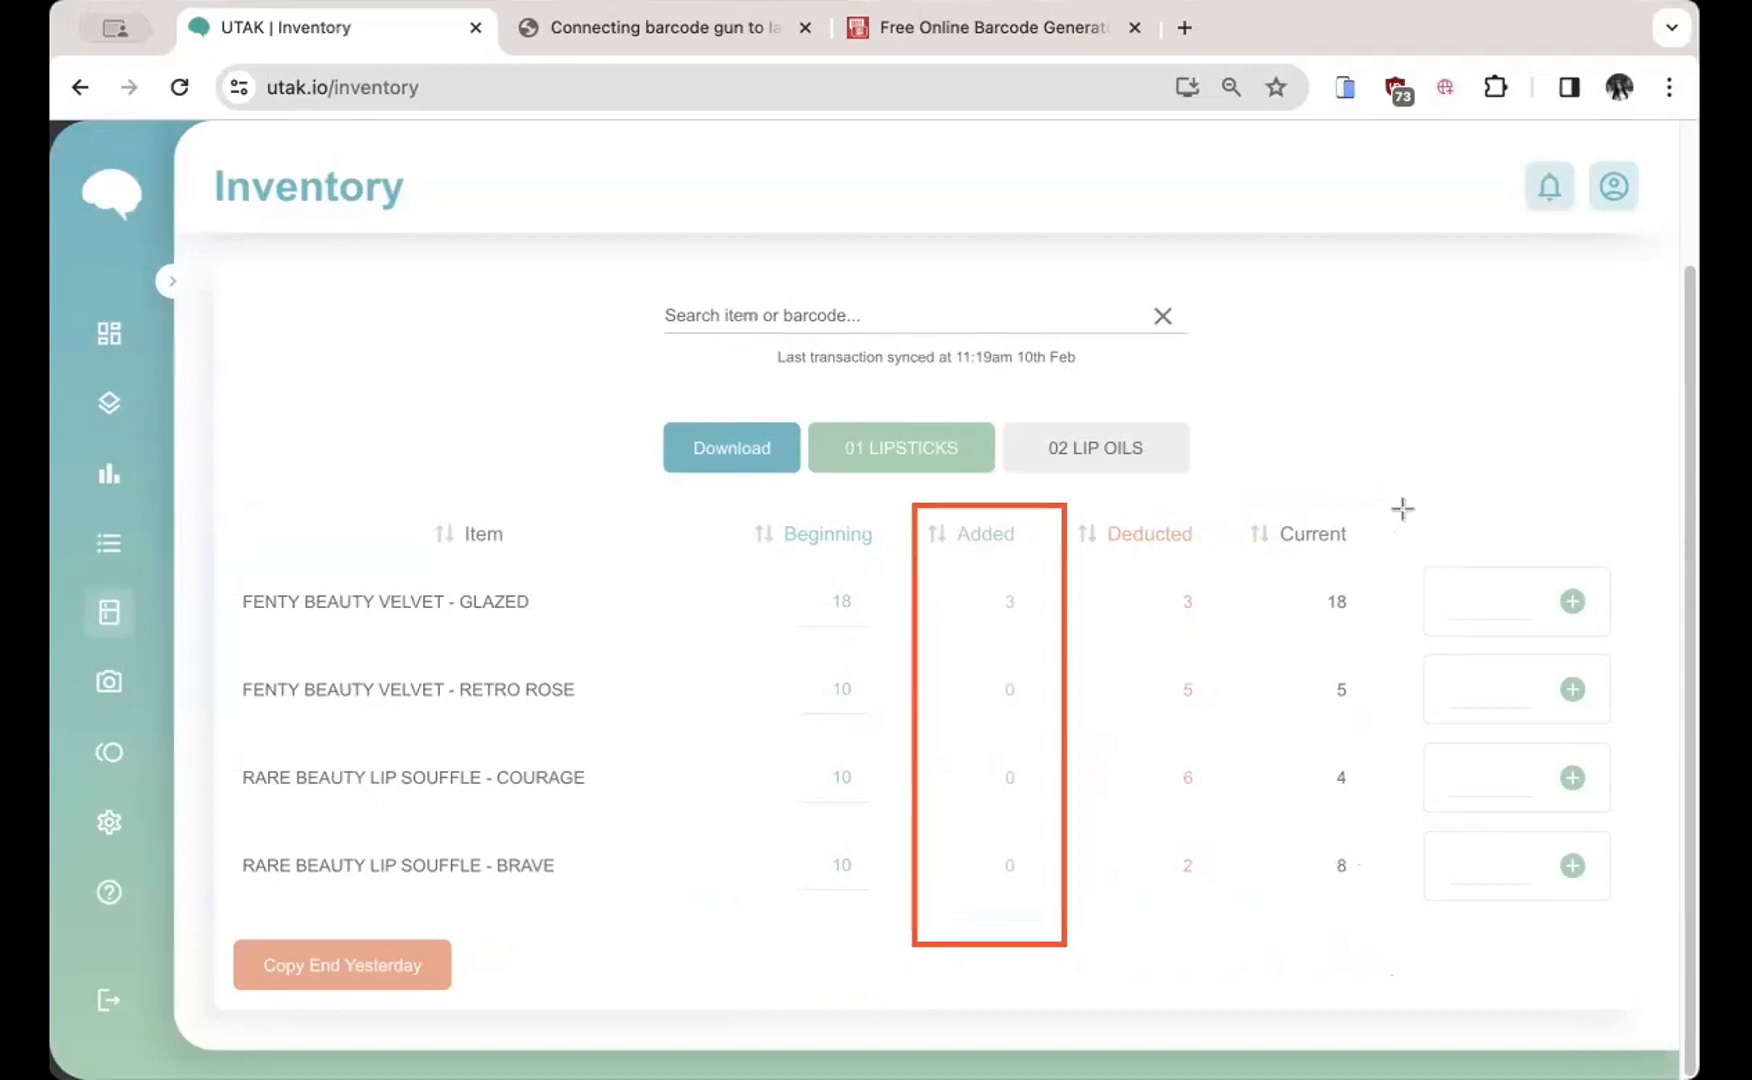
pyautogui.moveTo(1402, 509); pyautogui.dragTo(1636, 973)
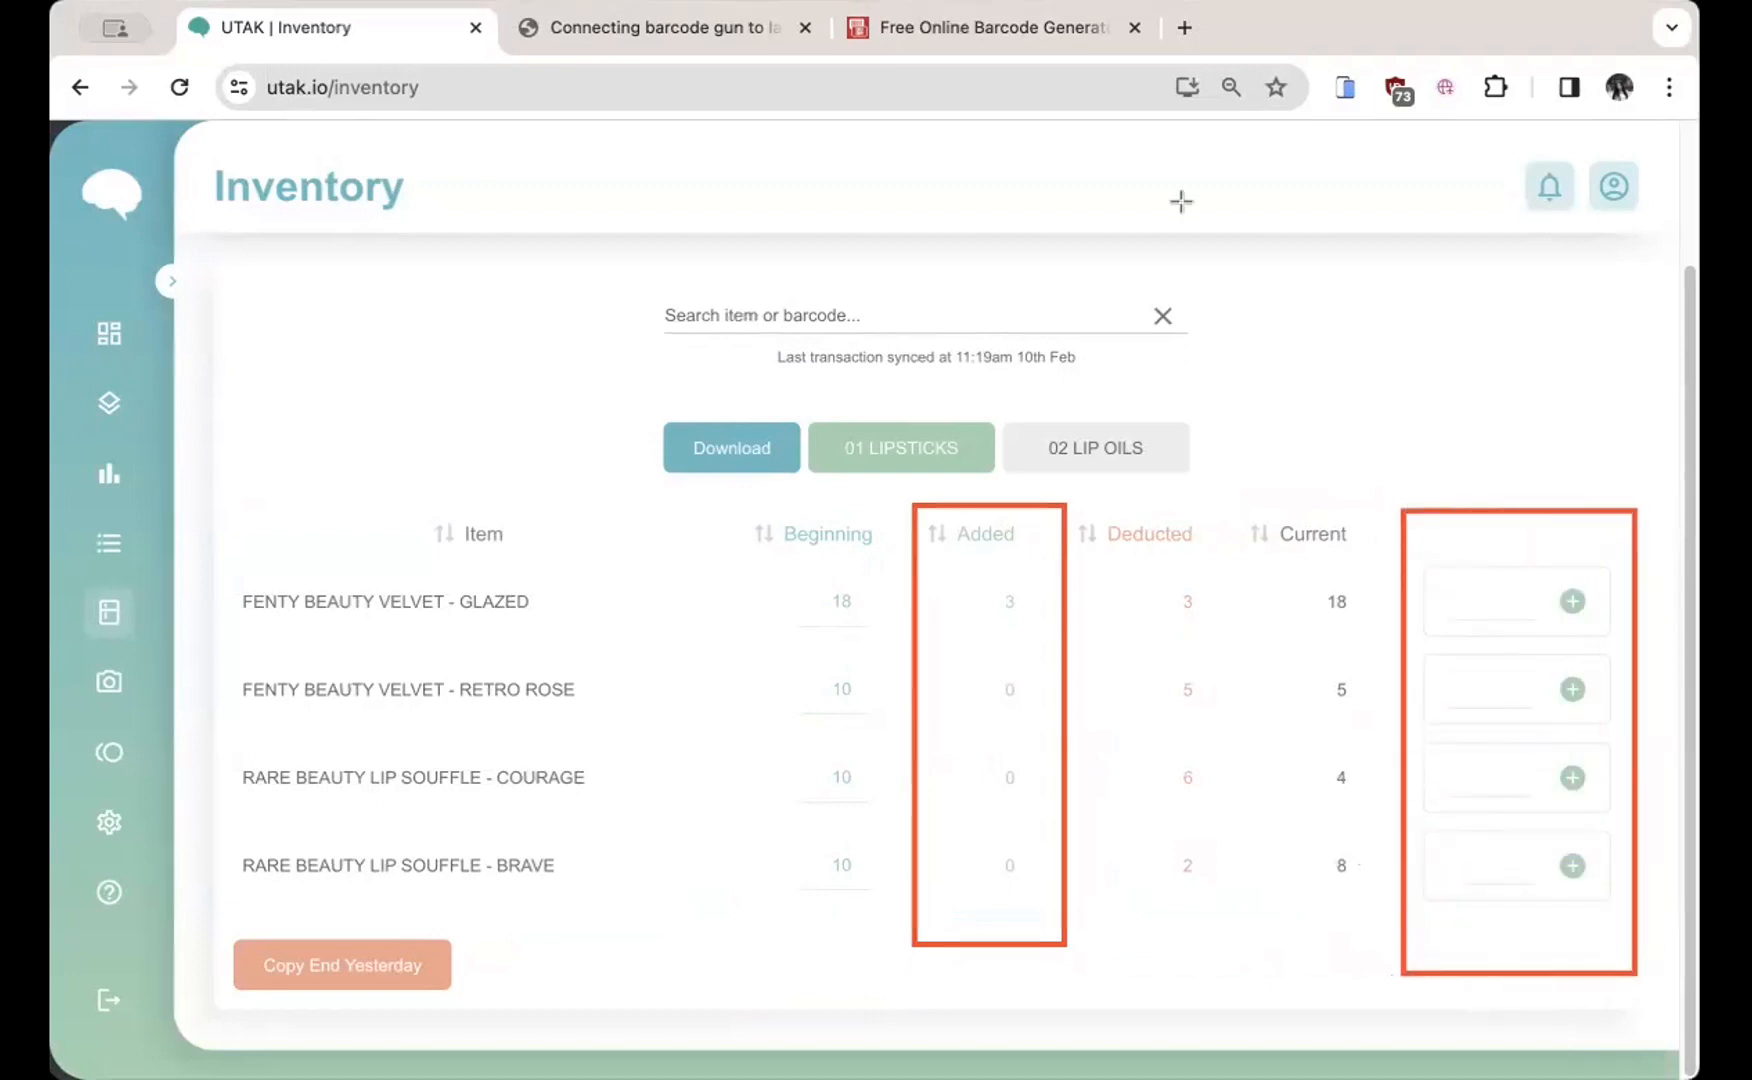
# Step: Add 5 to RETRO ROSE's stock, then submit a correction so it shows Added 3, Current 8
pyautogui.click(1477, 686)
pyautogui.write('5')
pyautogui.click(1573, 690)
pyautogui.click(1576, 693)
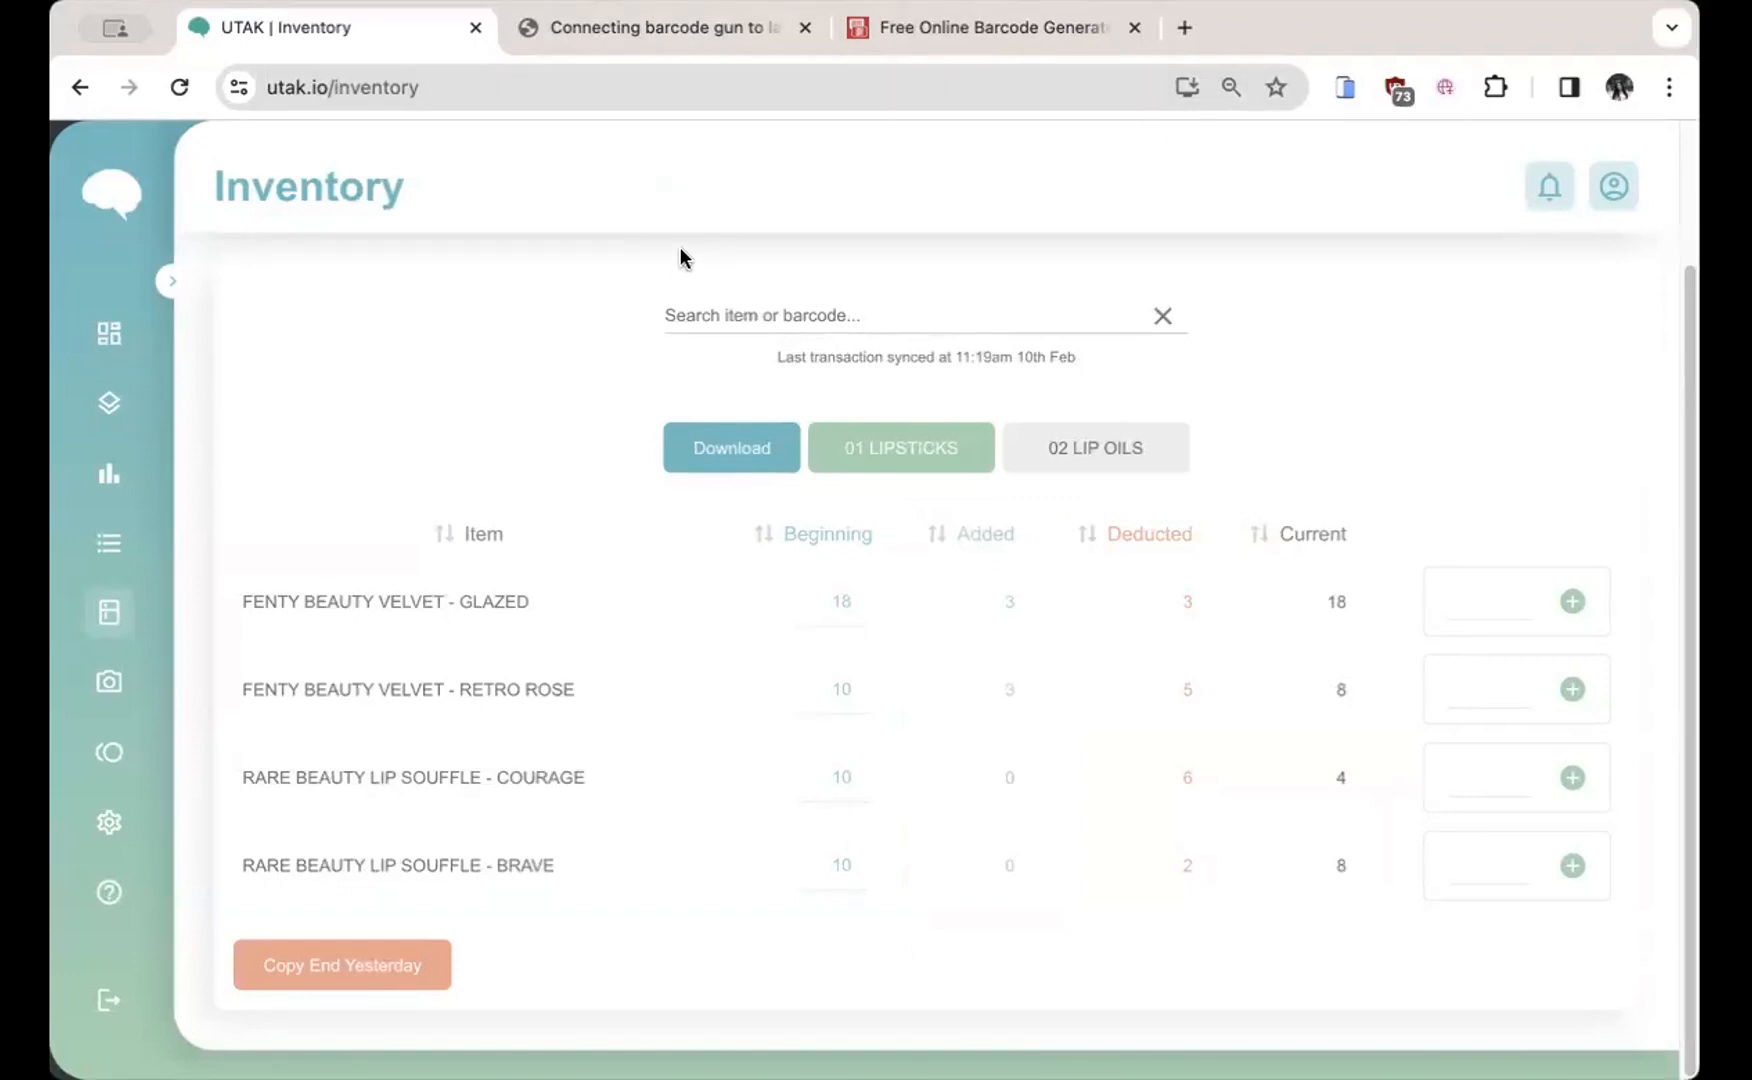
pyautogui.press('super+shift+4')
# Step: Box the Deducted and Current columns, sketch check, minus and equals signs, then clear them
pyautogui.moveTo(1061, 508); pyautogui.dragTo(1224, 913)
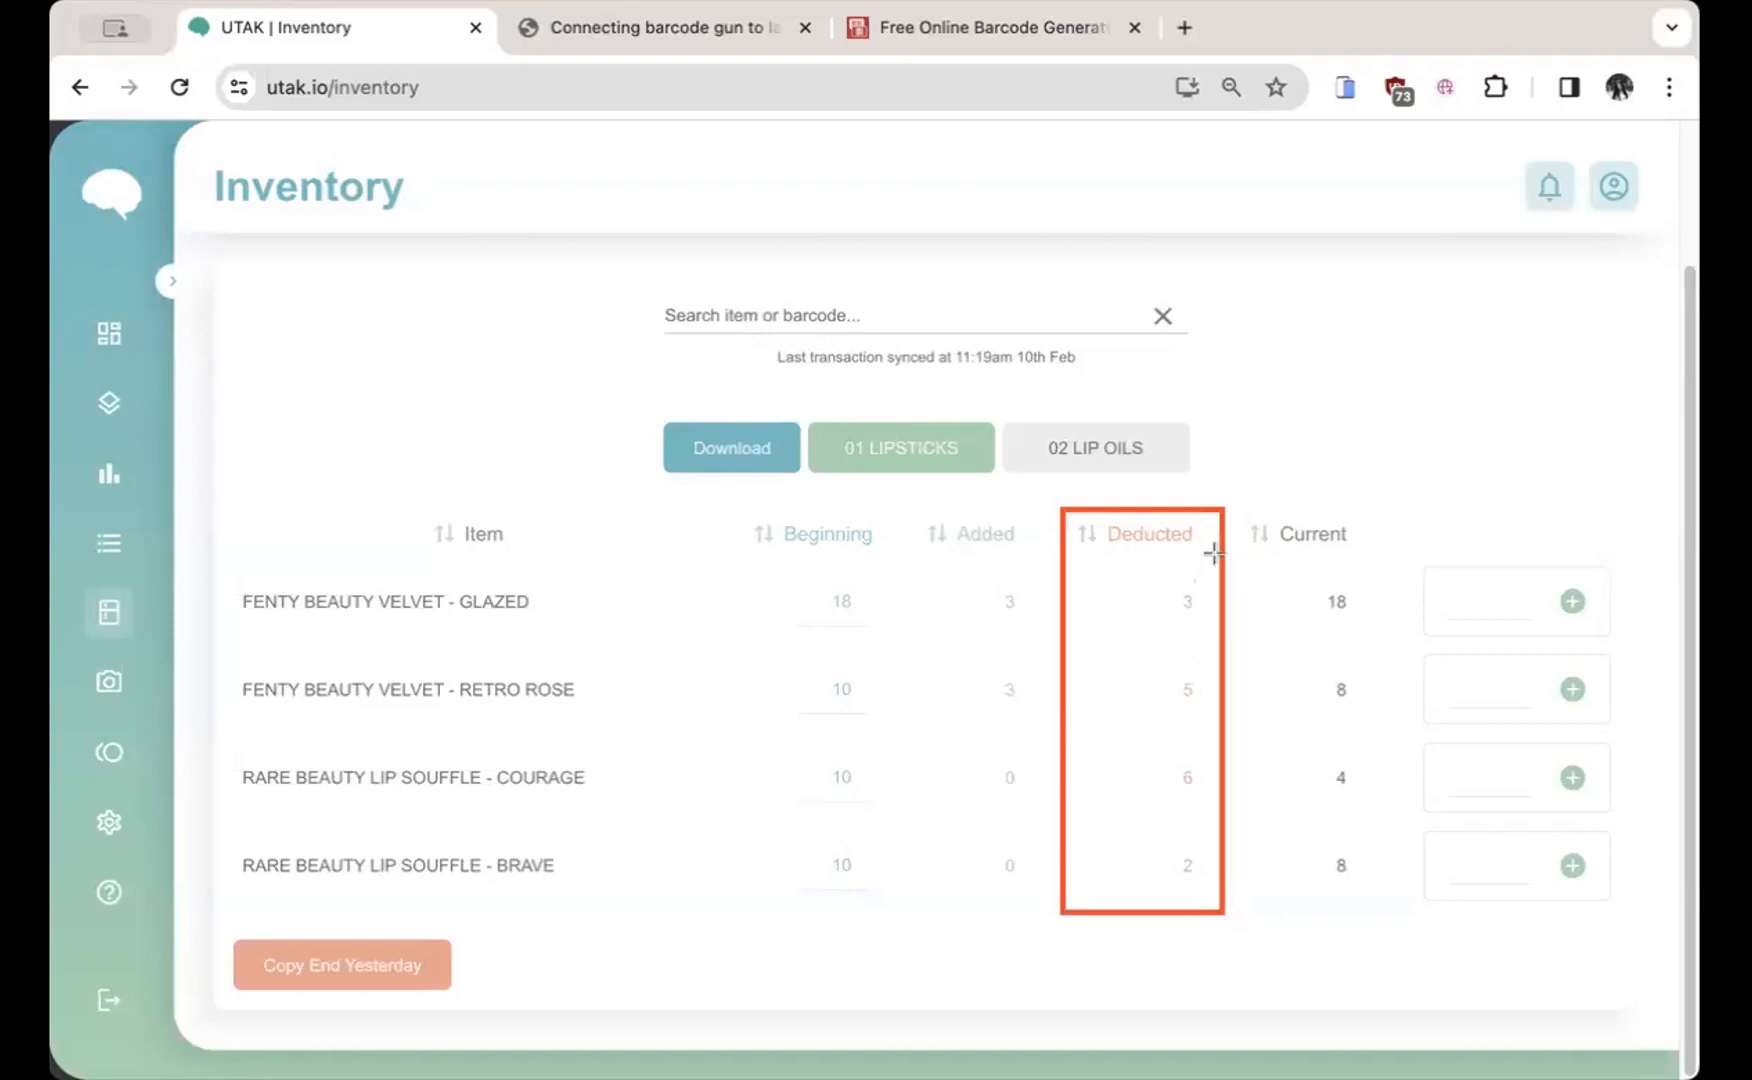
pyautogui.moveTo(1230, 507); pyautogui.dragTo(1402, 935)
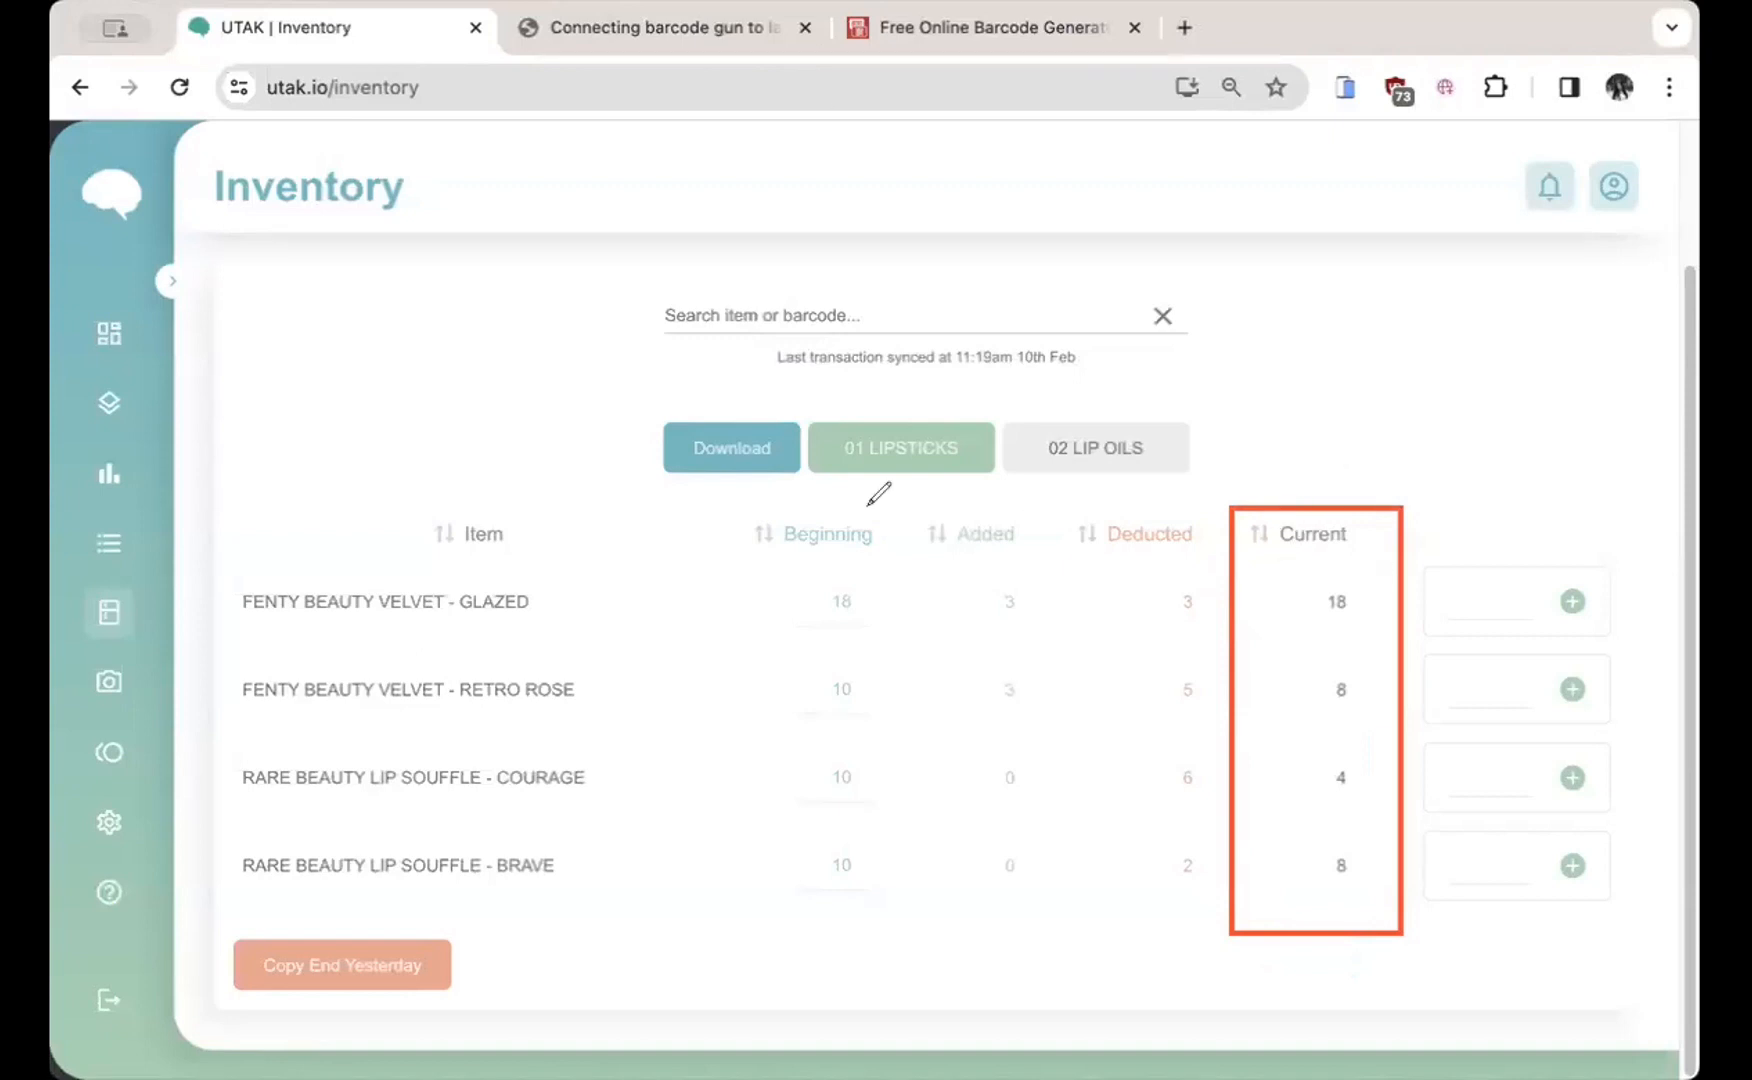
pyautogui.moveTo(832, 500)
pyautogui.mouseDown()
pyautogui.moveTo(868, 481)
pyautogui.moveTo(906, 550)
pyautogui.moveTo(918, 532)
pyautogui.mouseUp()
pyautogui.moveTo(1040, 534); pyautogui.dragTo(1066, 534)
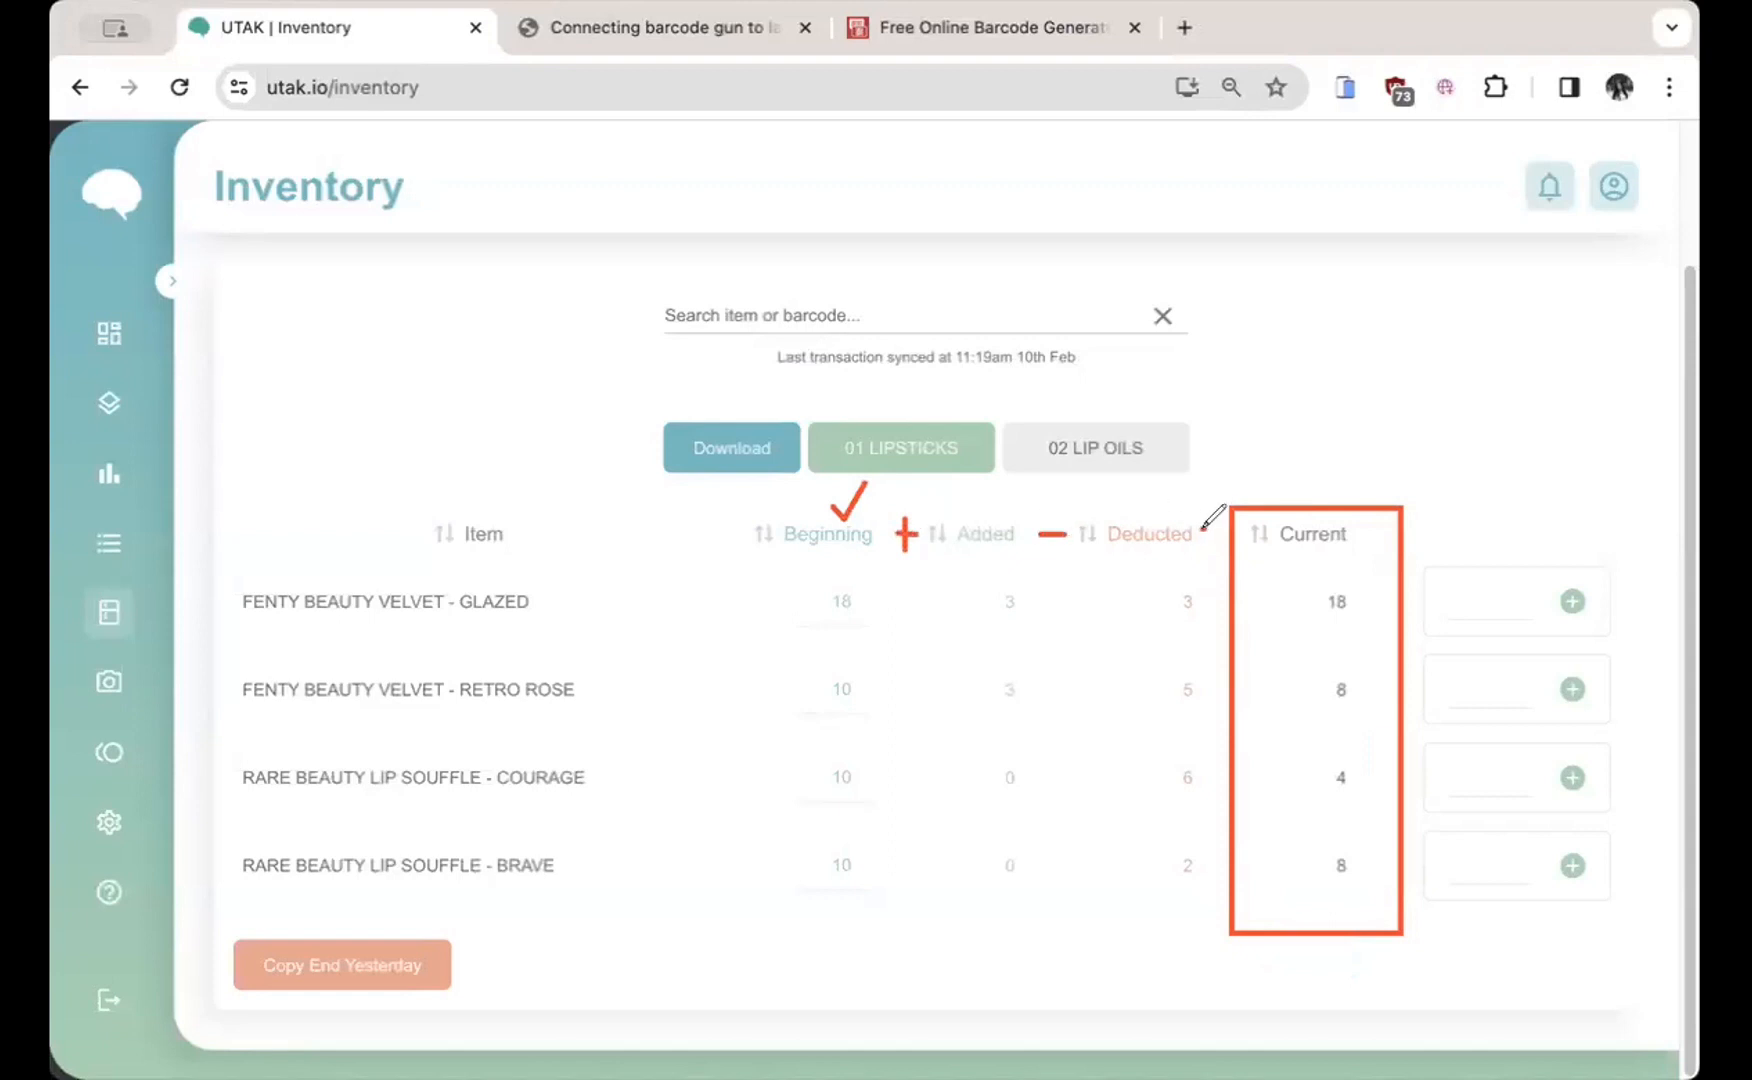
pyautogui.moveTo(1201, 529); pyautogui.dragTo(1221, 535)
pyautogui.click(1110, 17)
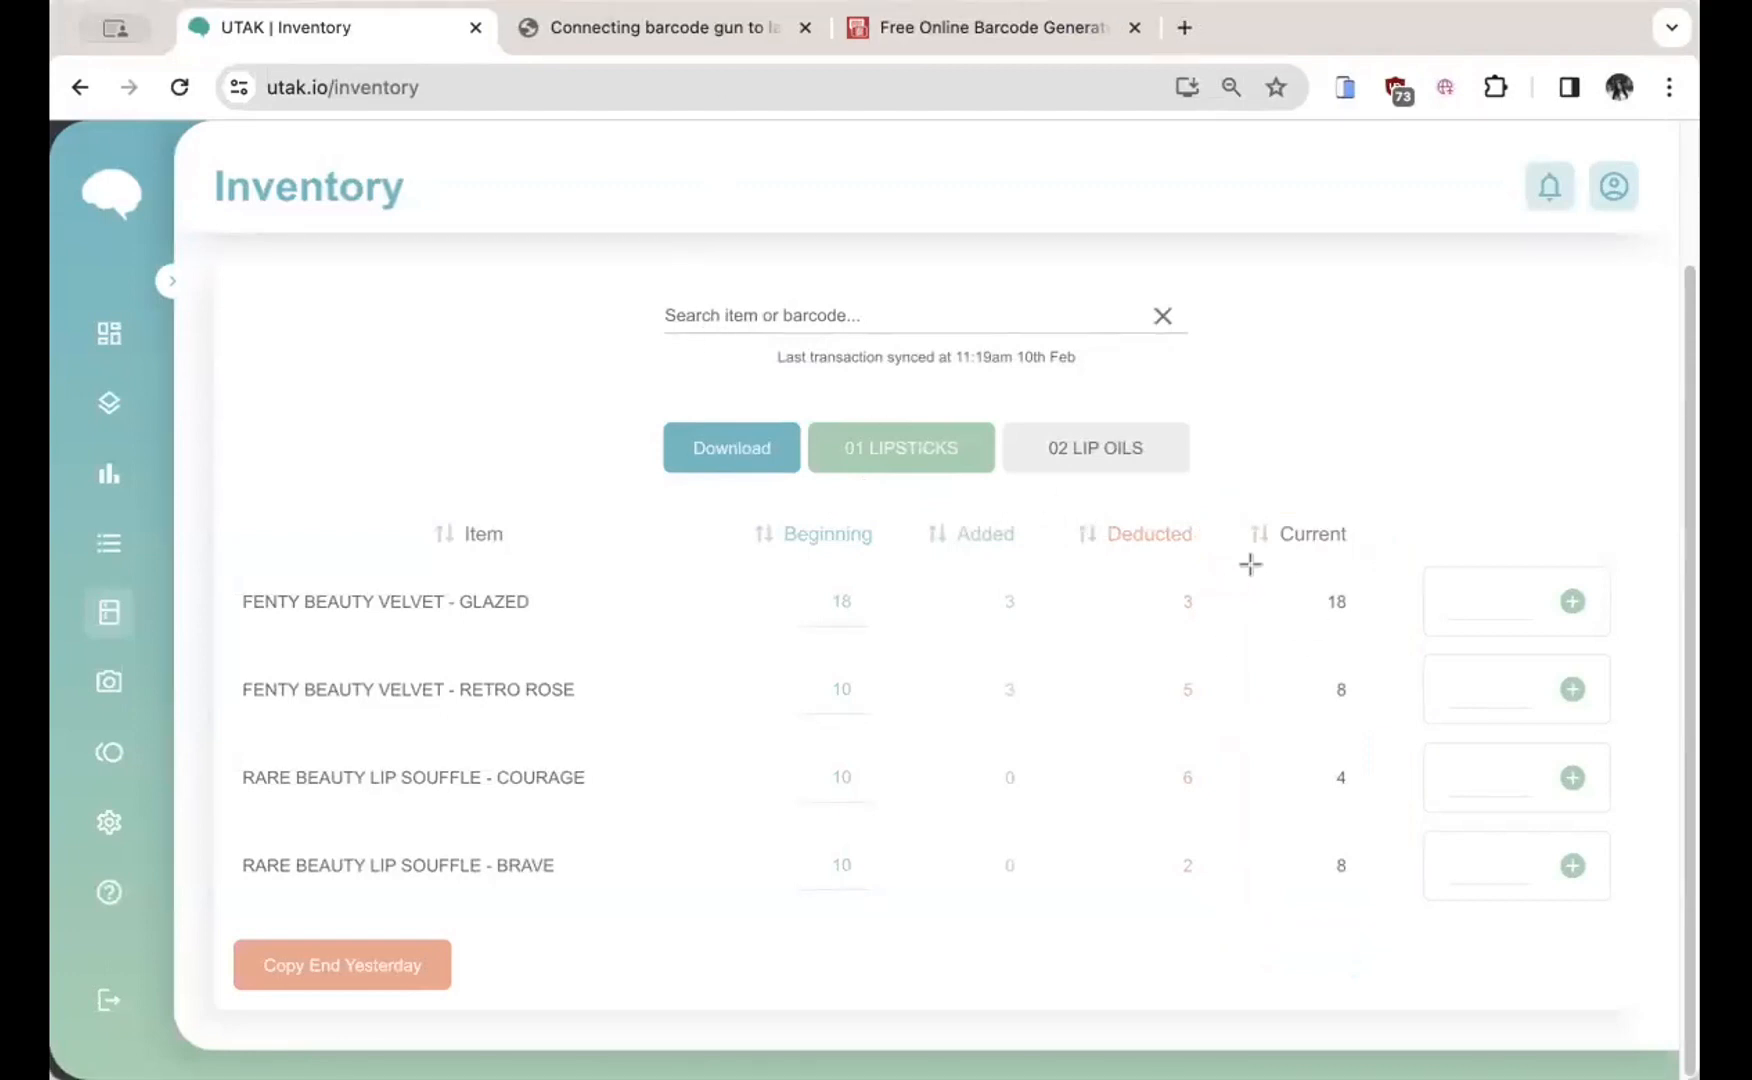
# Step: Highlight the Current and Beginning column values and the Copy End Yesterday option
pyautogui.moveTo(1251, 567); pyautogui.dragTo(1377, 930)
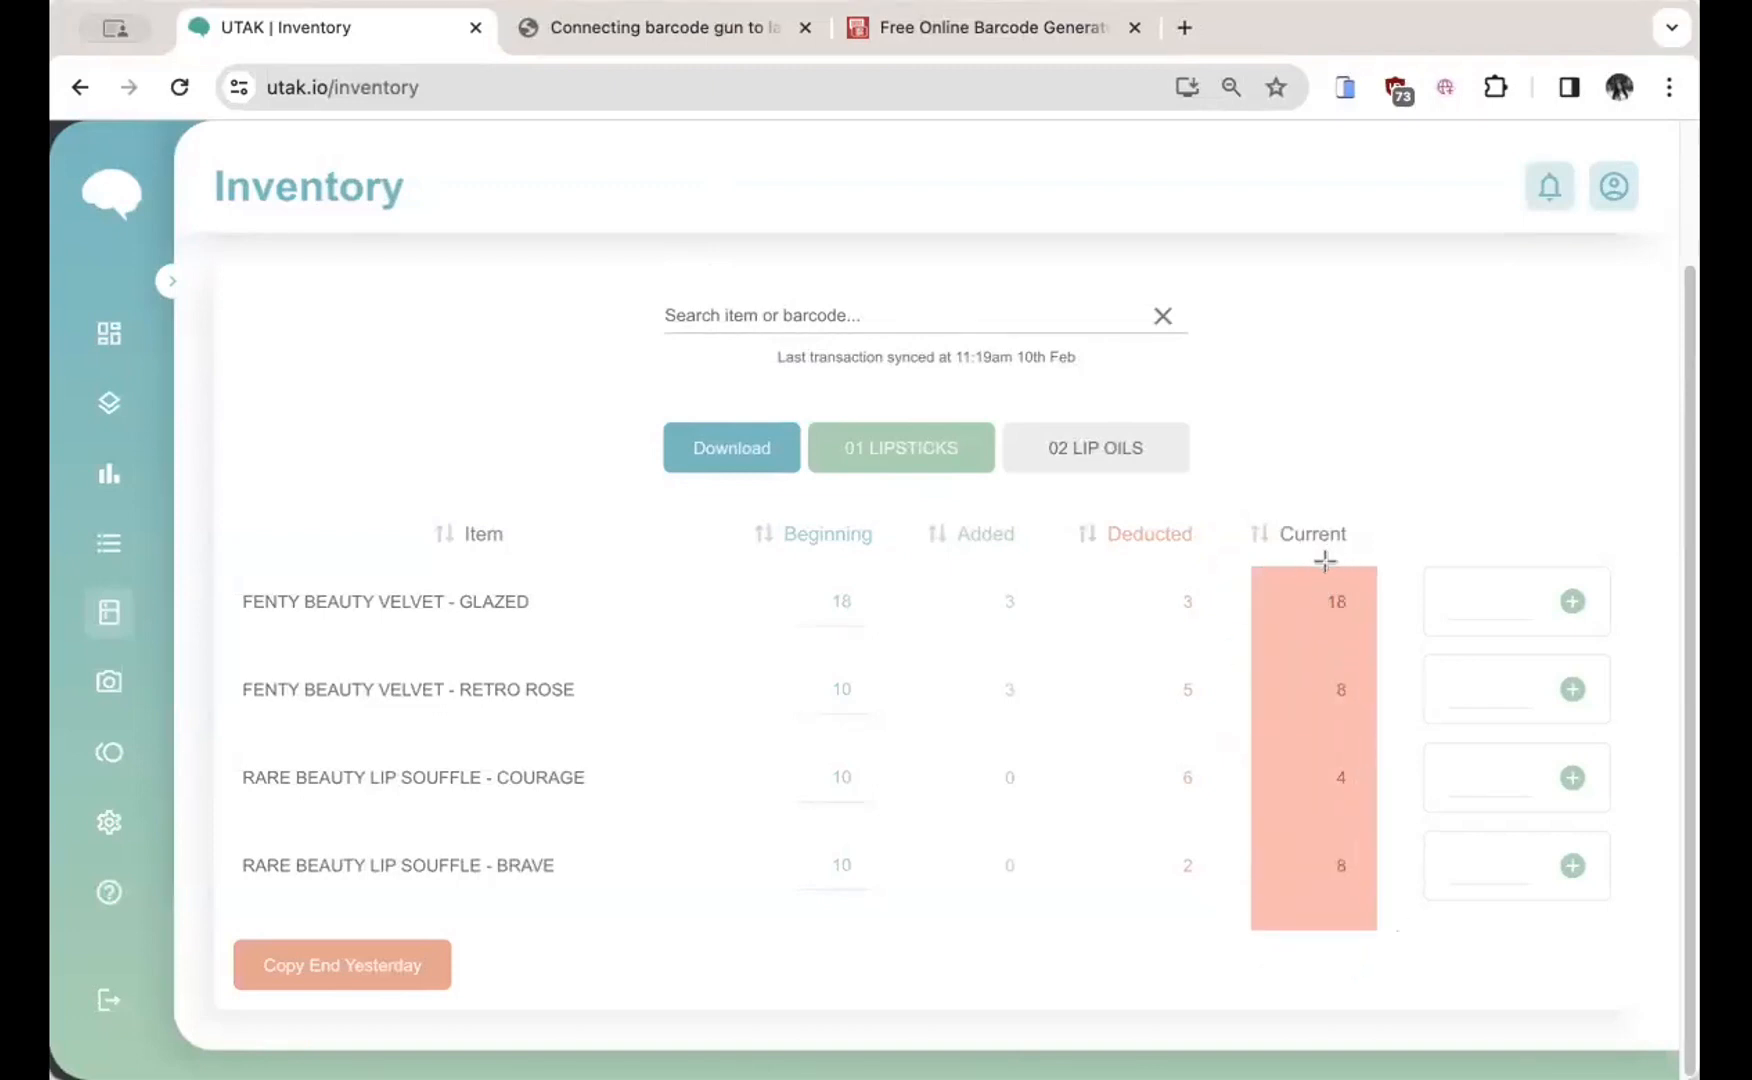
pyautogui.moveTo(763, 561); pyautogui.dragTo(893, 940)
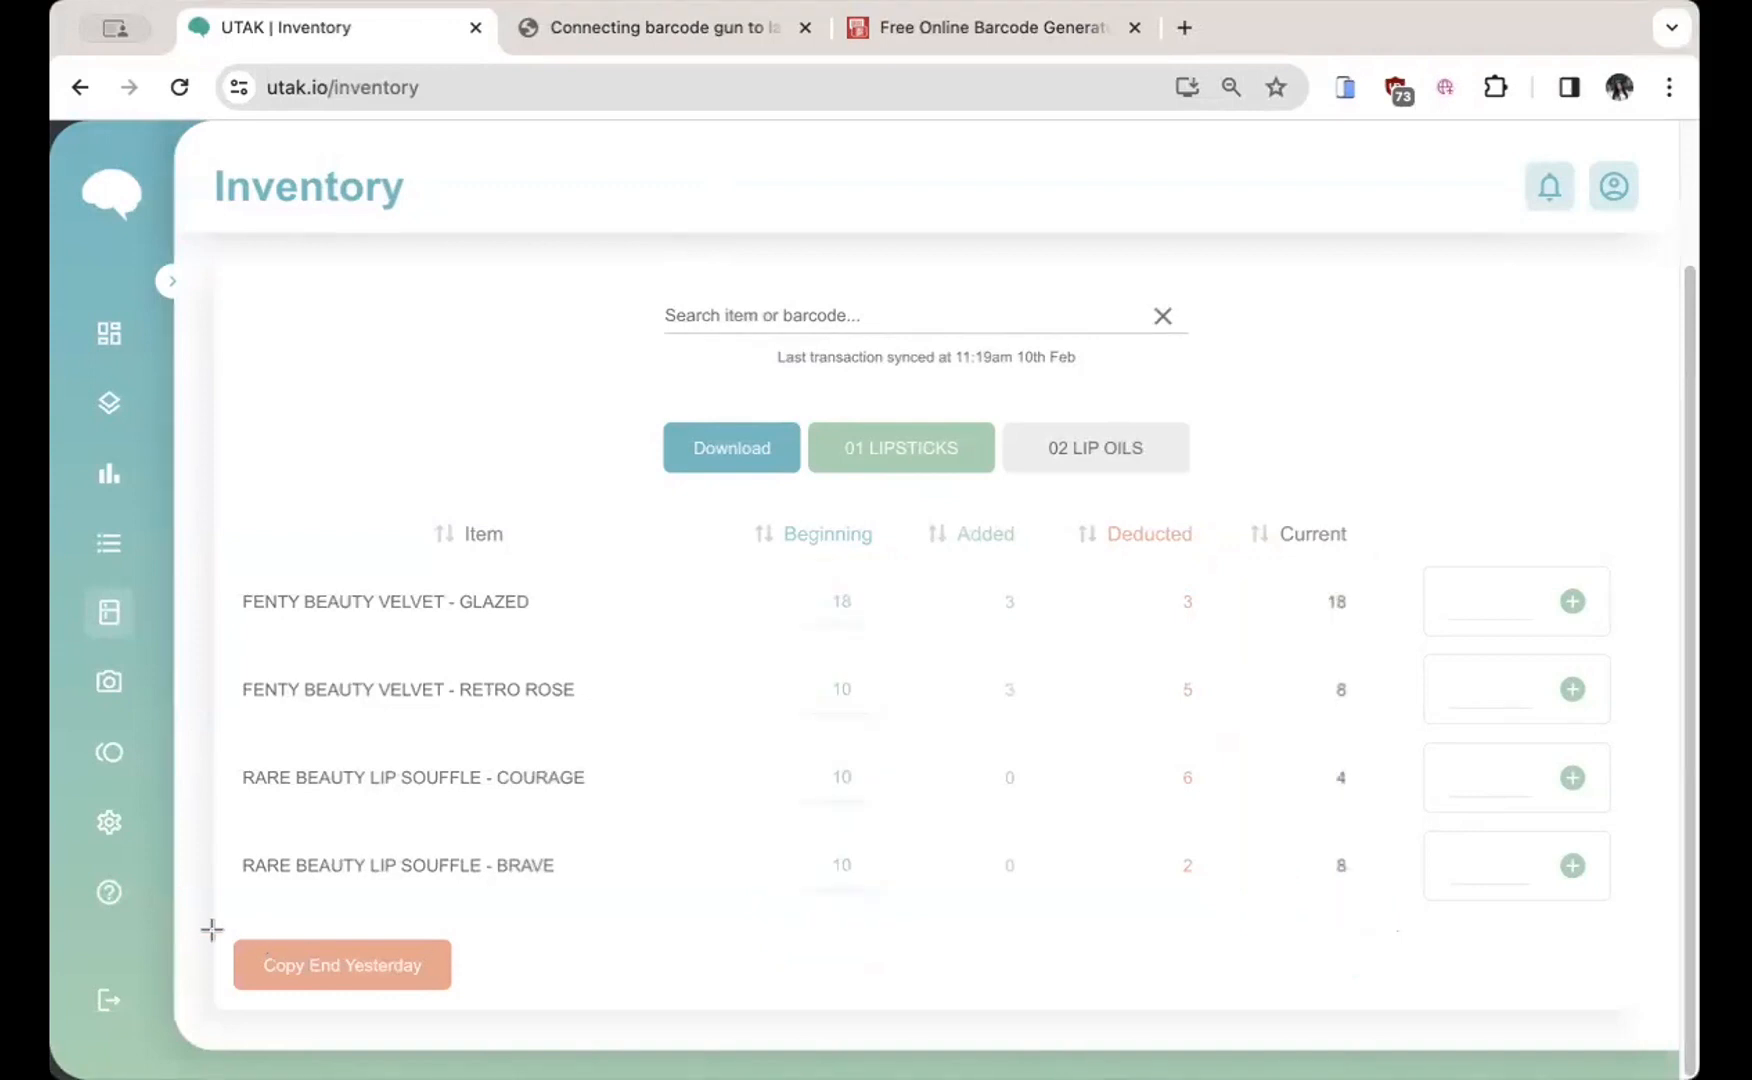
pyautogui.moveTo(221, 924); pyautogui.dragTo(472, 1005)
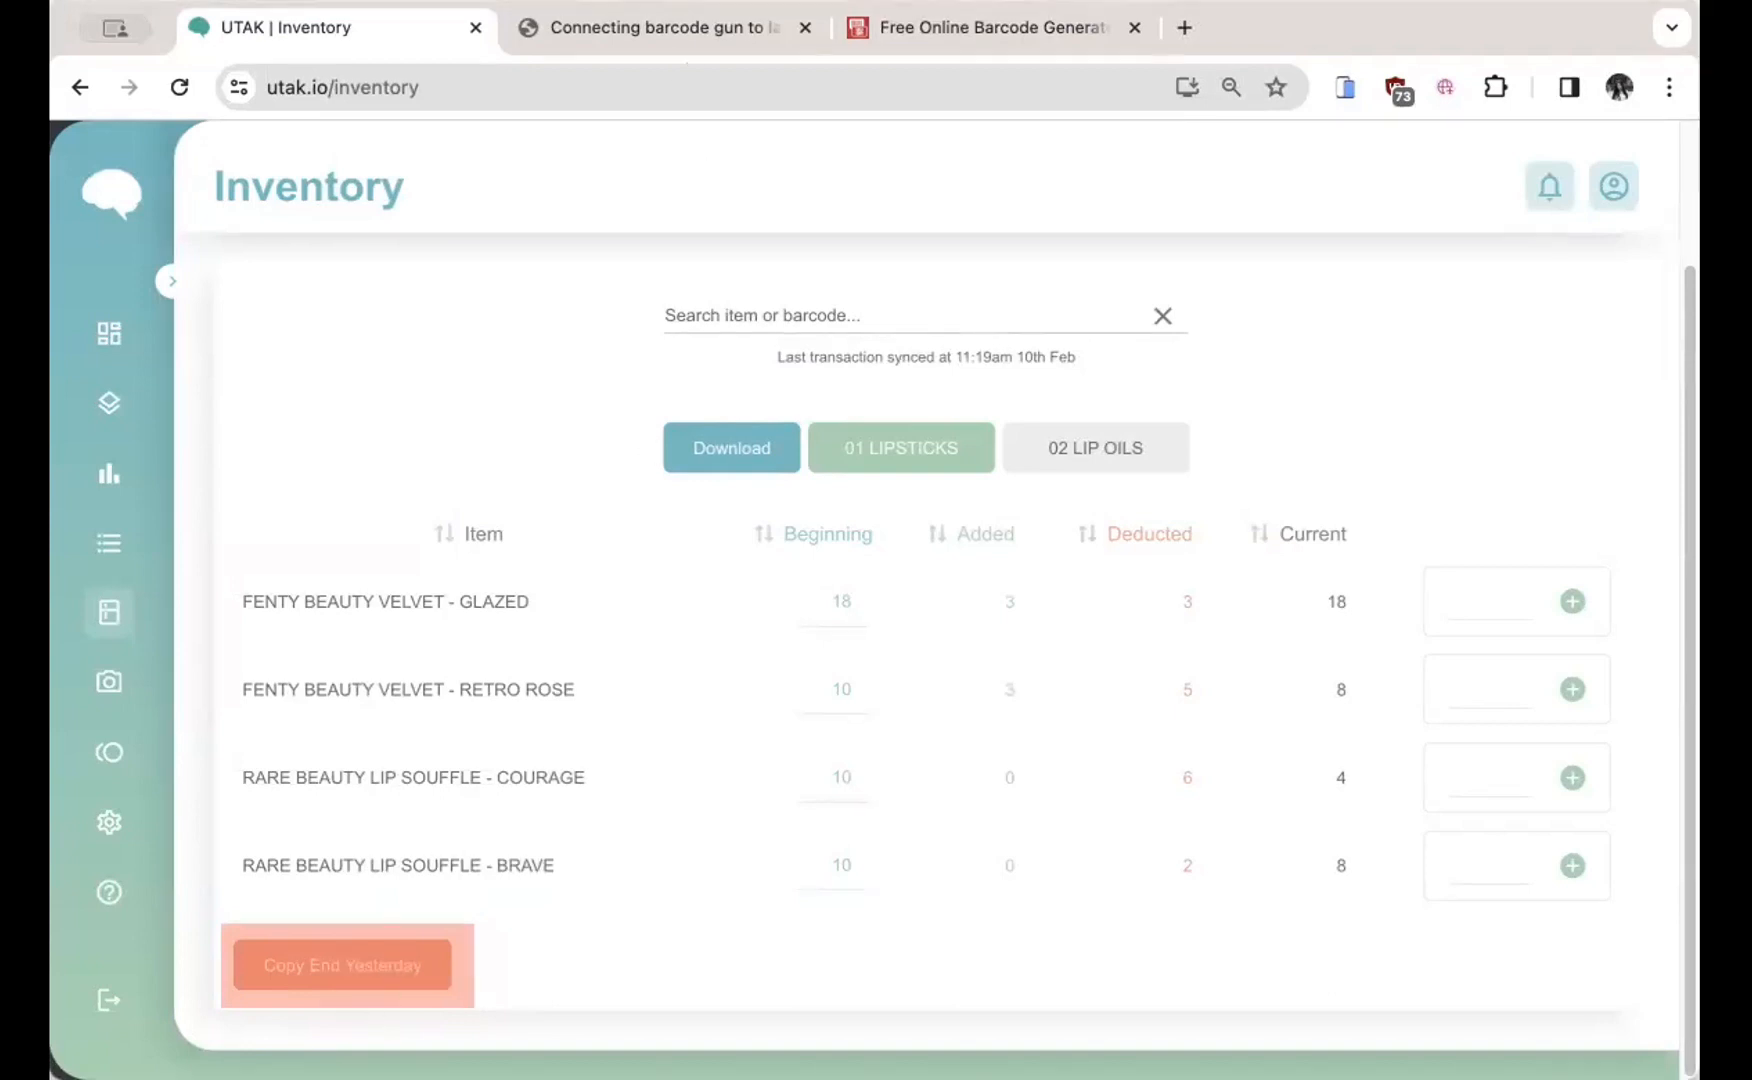
pyautogui.scroll(2, 1390, 393)
pyautogui.scroll(2, 1390, 393)
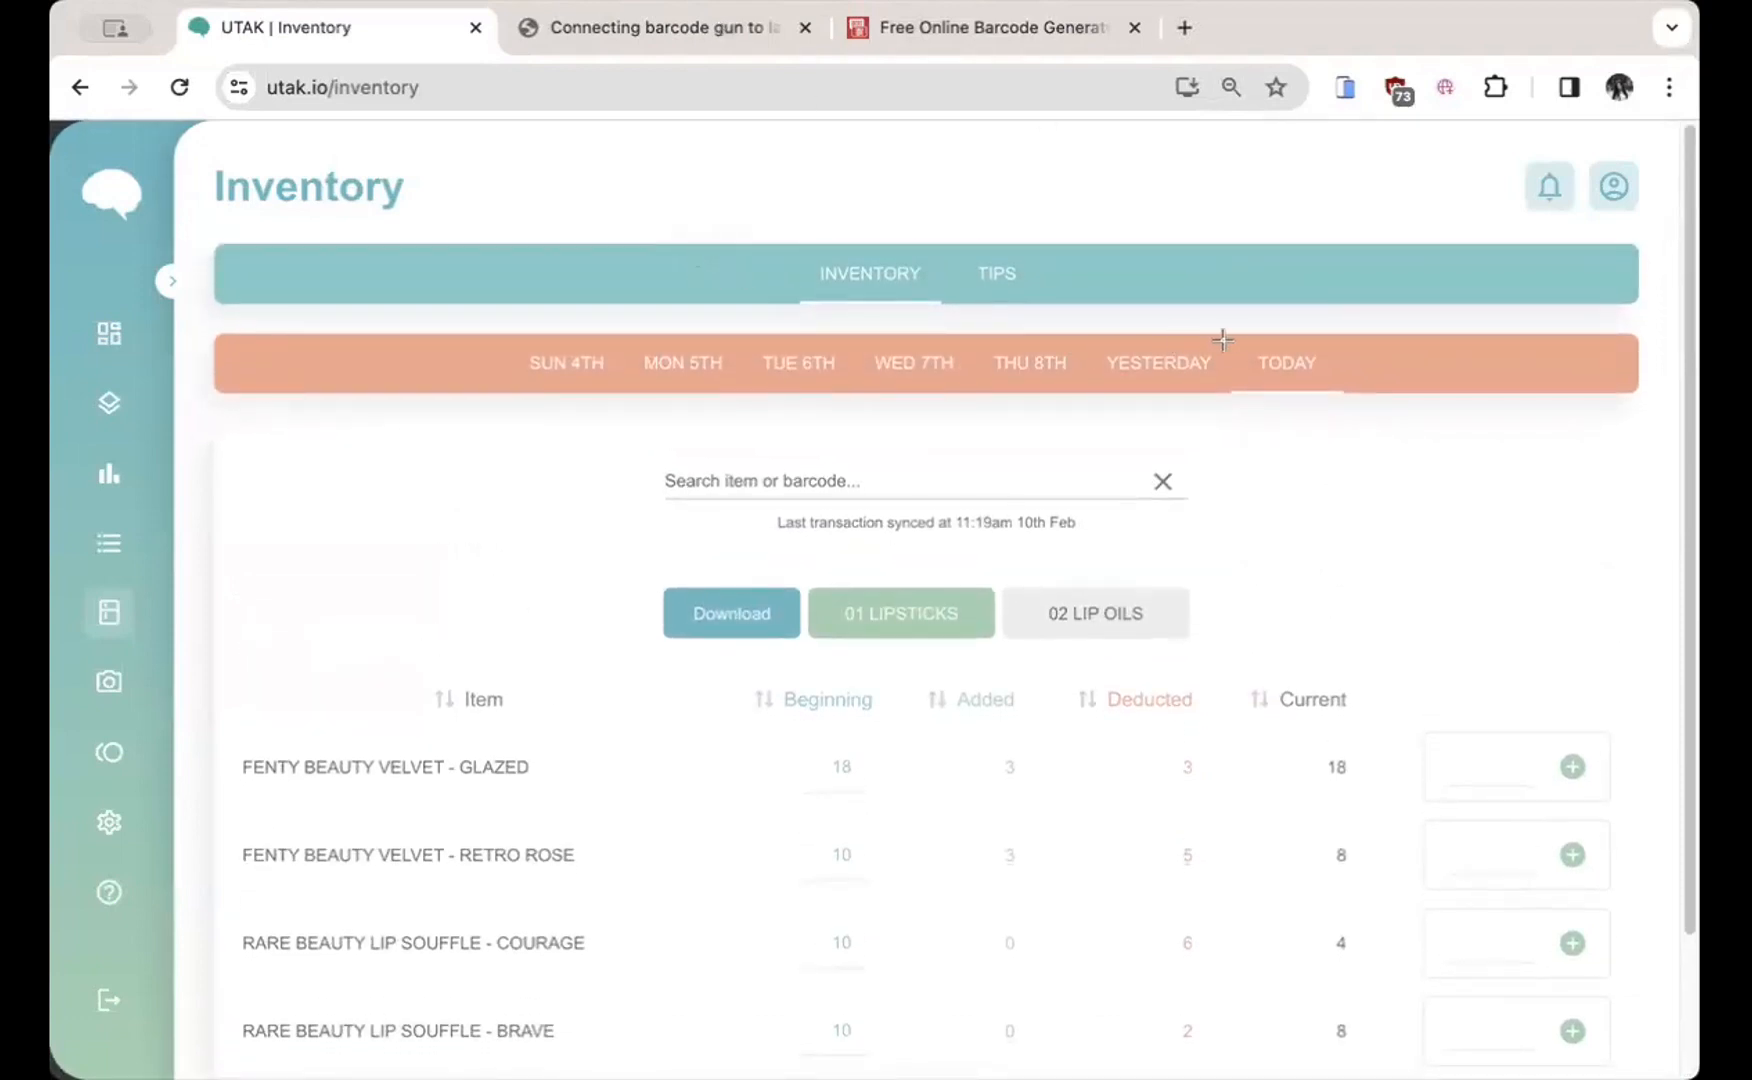
pyautogui.moveTo(489, 334); pyautogui.dragTo(1386, 412)
pyautogui.moveTo(1221, 334); pyautogui.dragTo(1370, 432)
pyautogui.moveTo(673, 671); pyautogui.dragTo(1384, 1076)
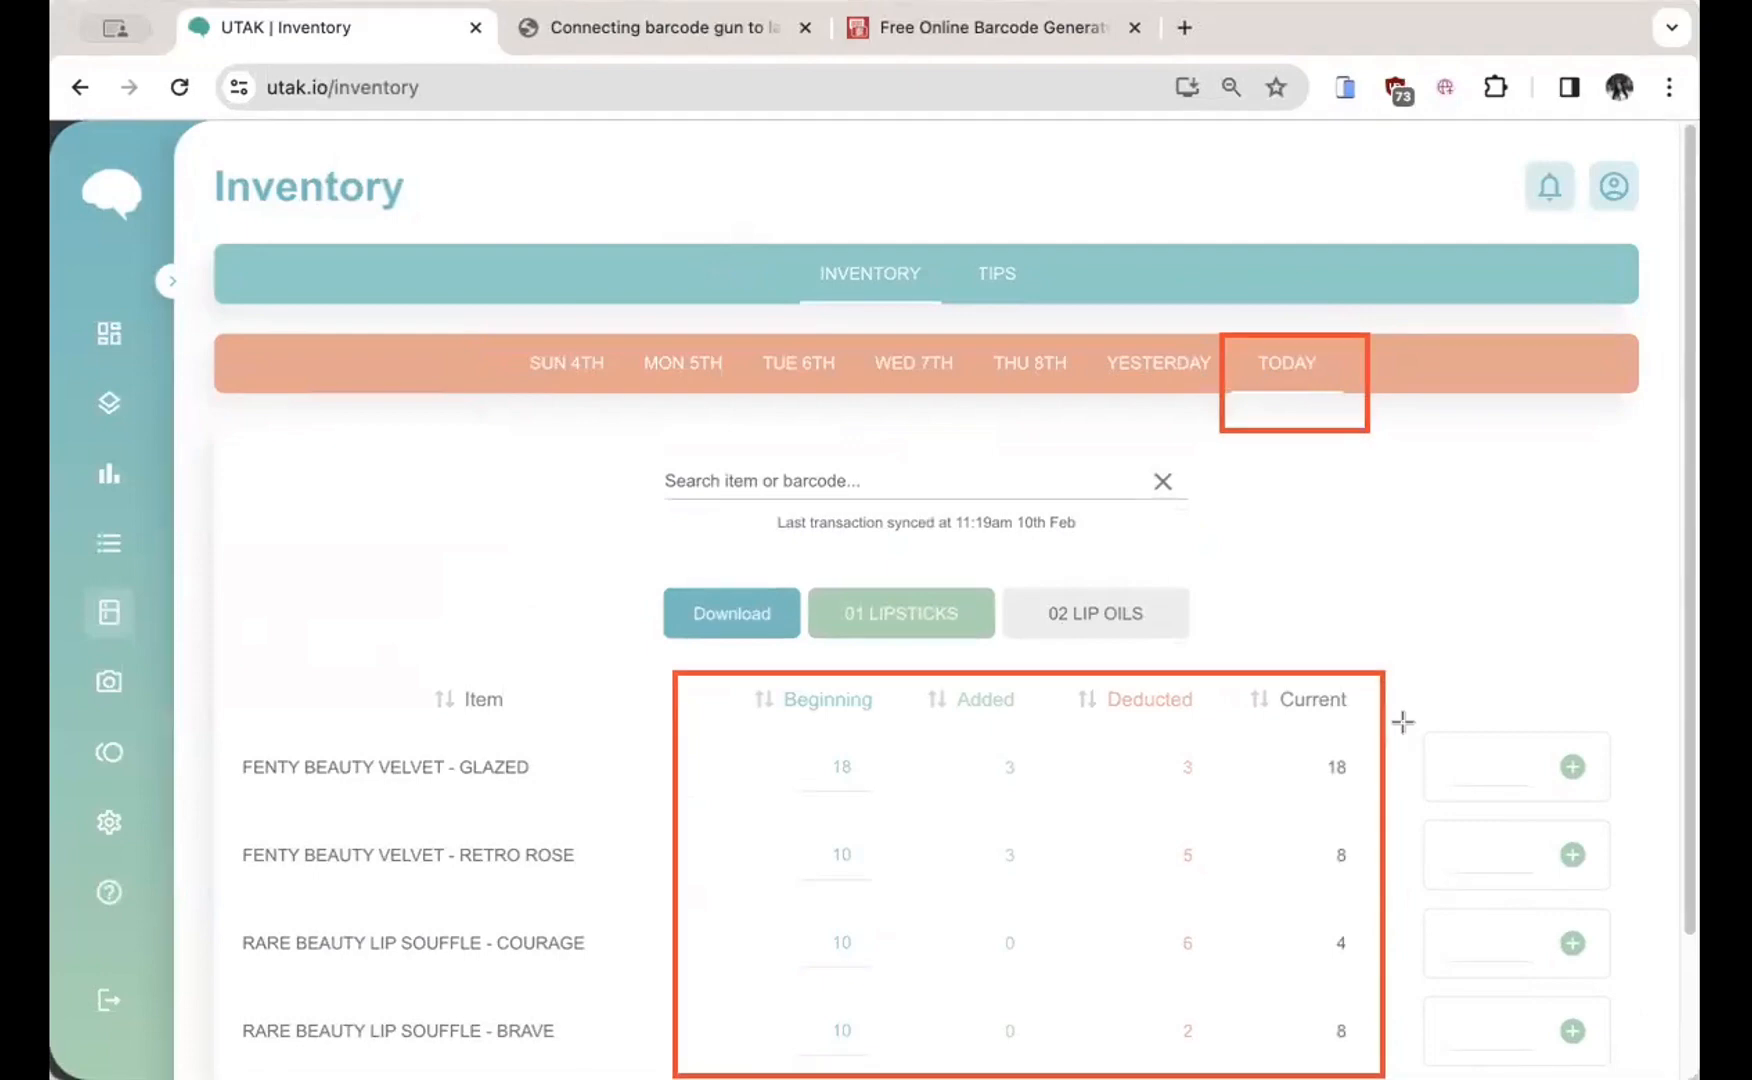
pyautogui.press('super+z')
pyautogui.press('super+z')
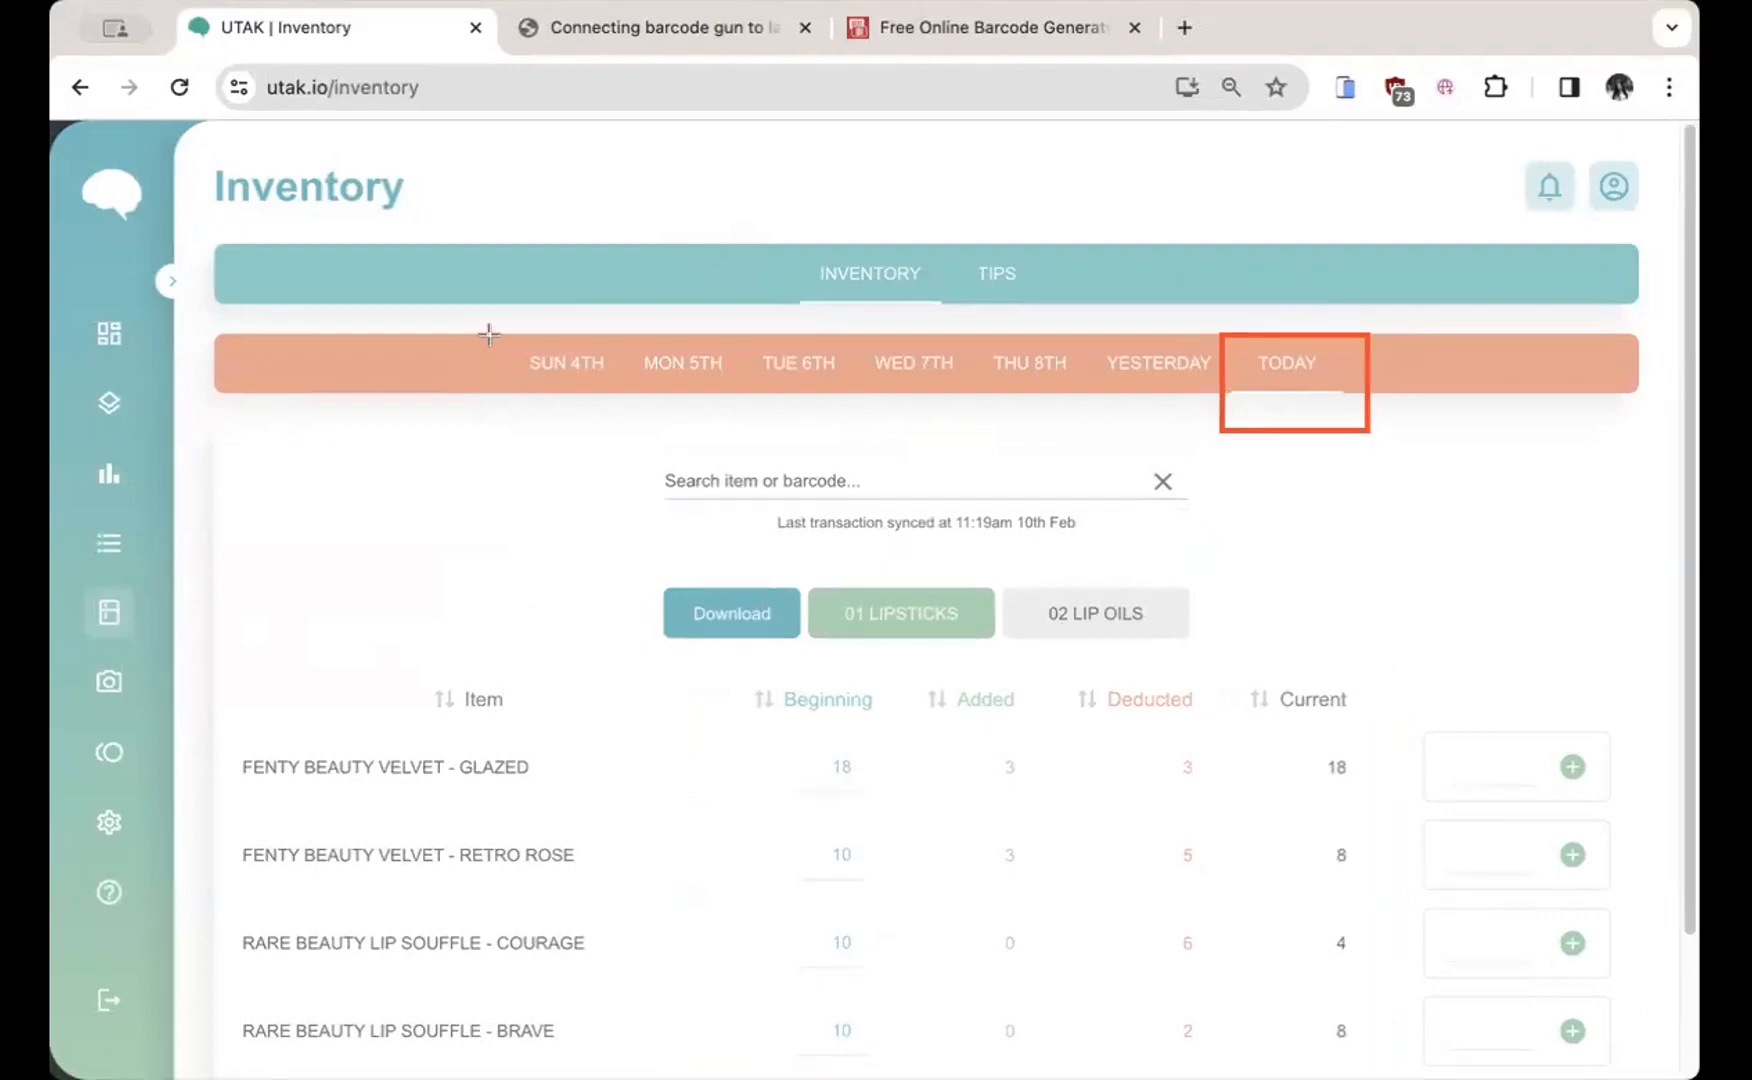
pyautogui.moveTo(489, 328); pyautogui.dragTo(1384, 429)
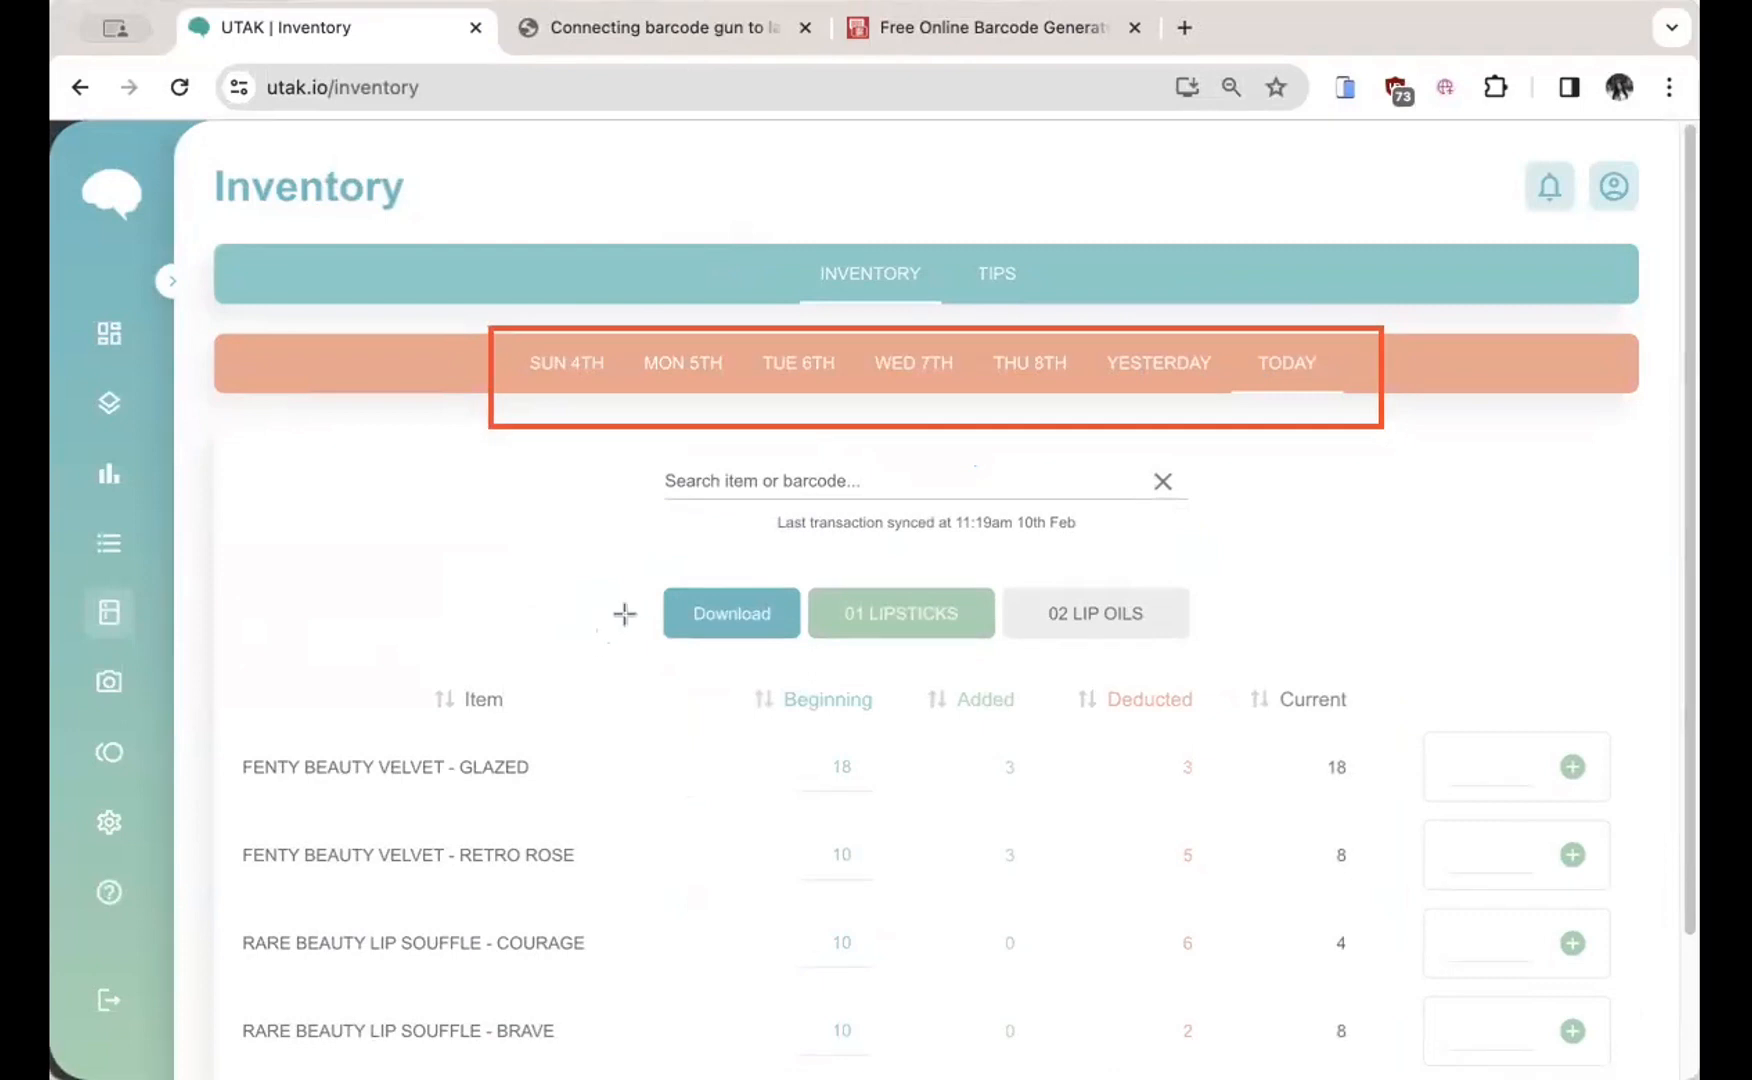
pyautogui.press('super+z')
pyautogui.moveTo(868, 641); pyautogui.dragTo(855, 658)
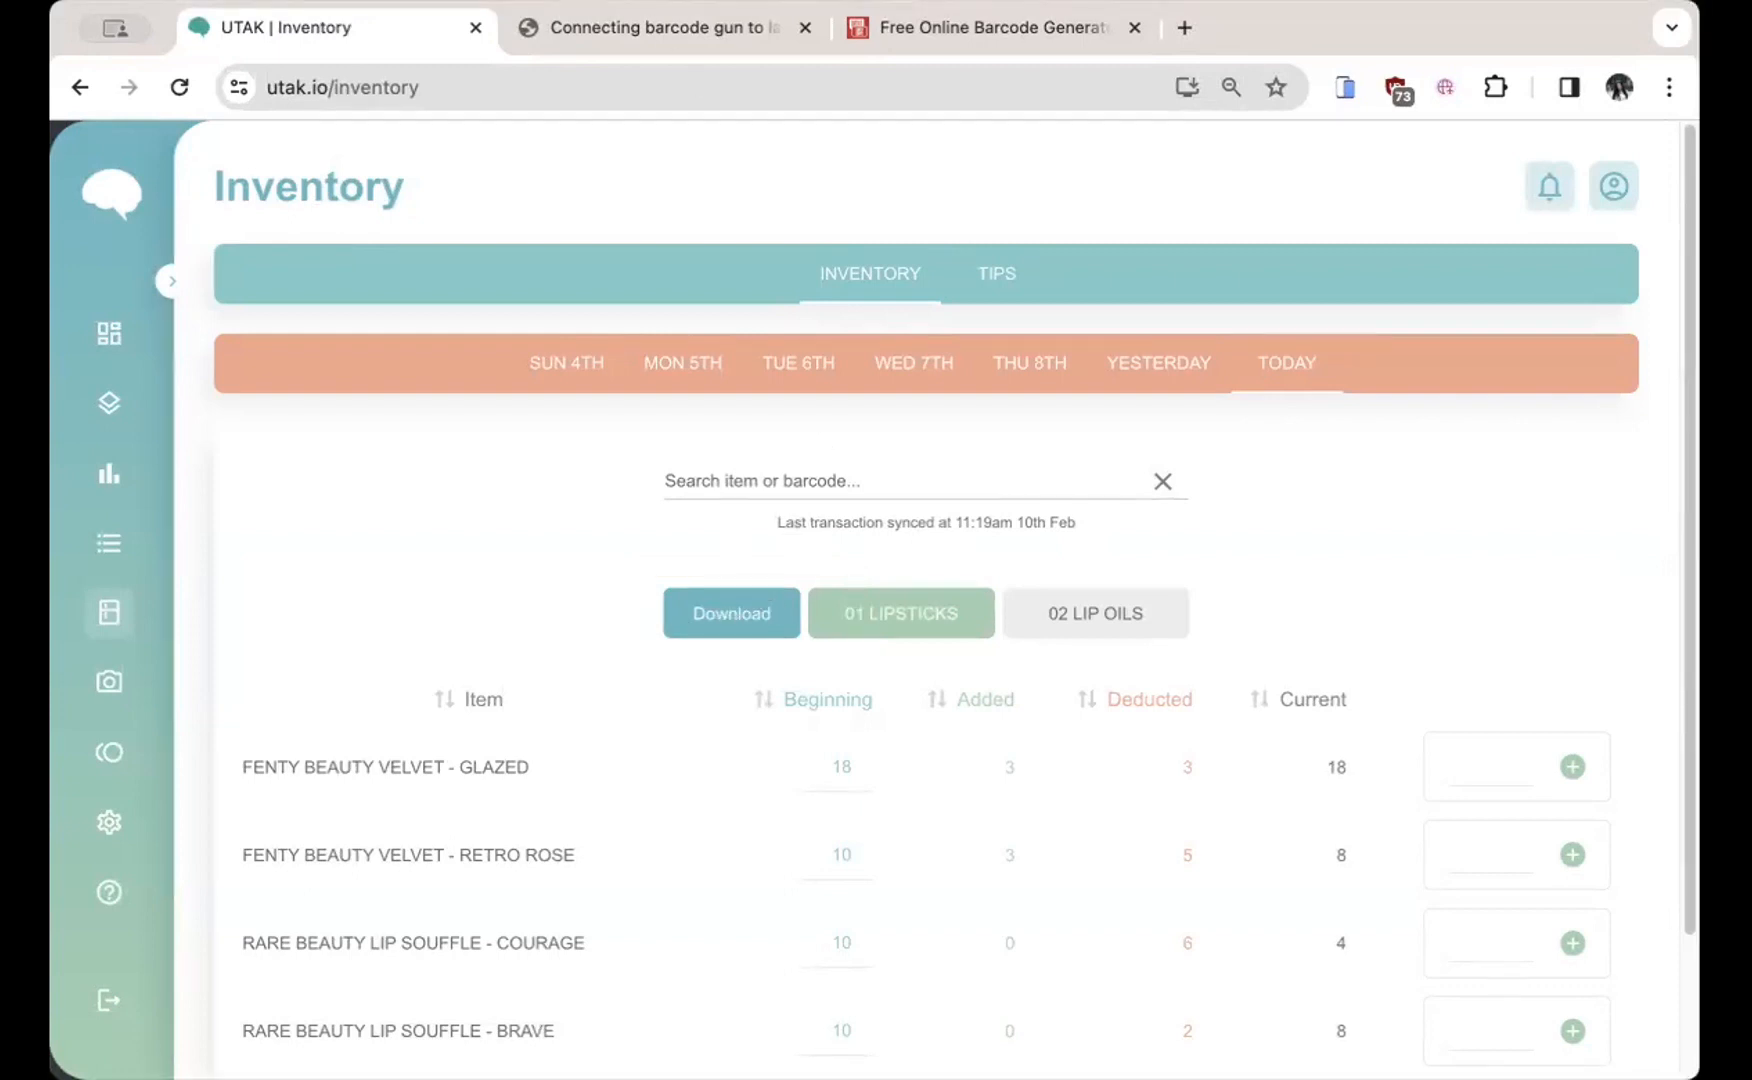
pyautogui.click(990, 298)
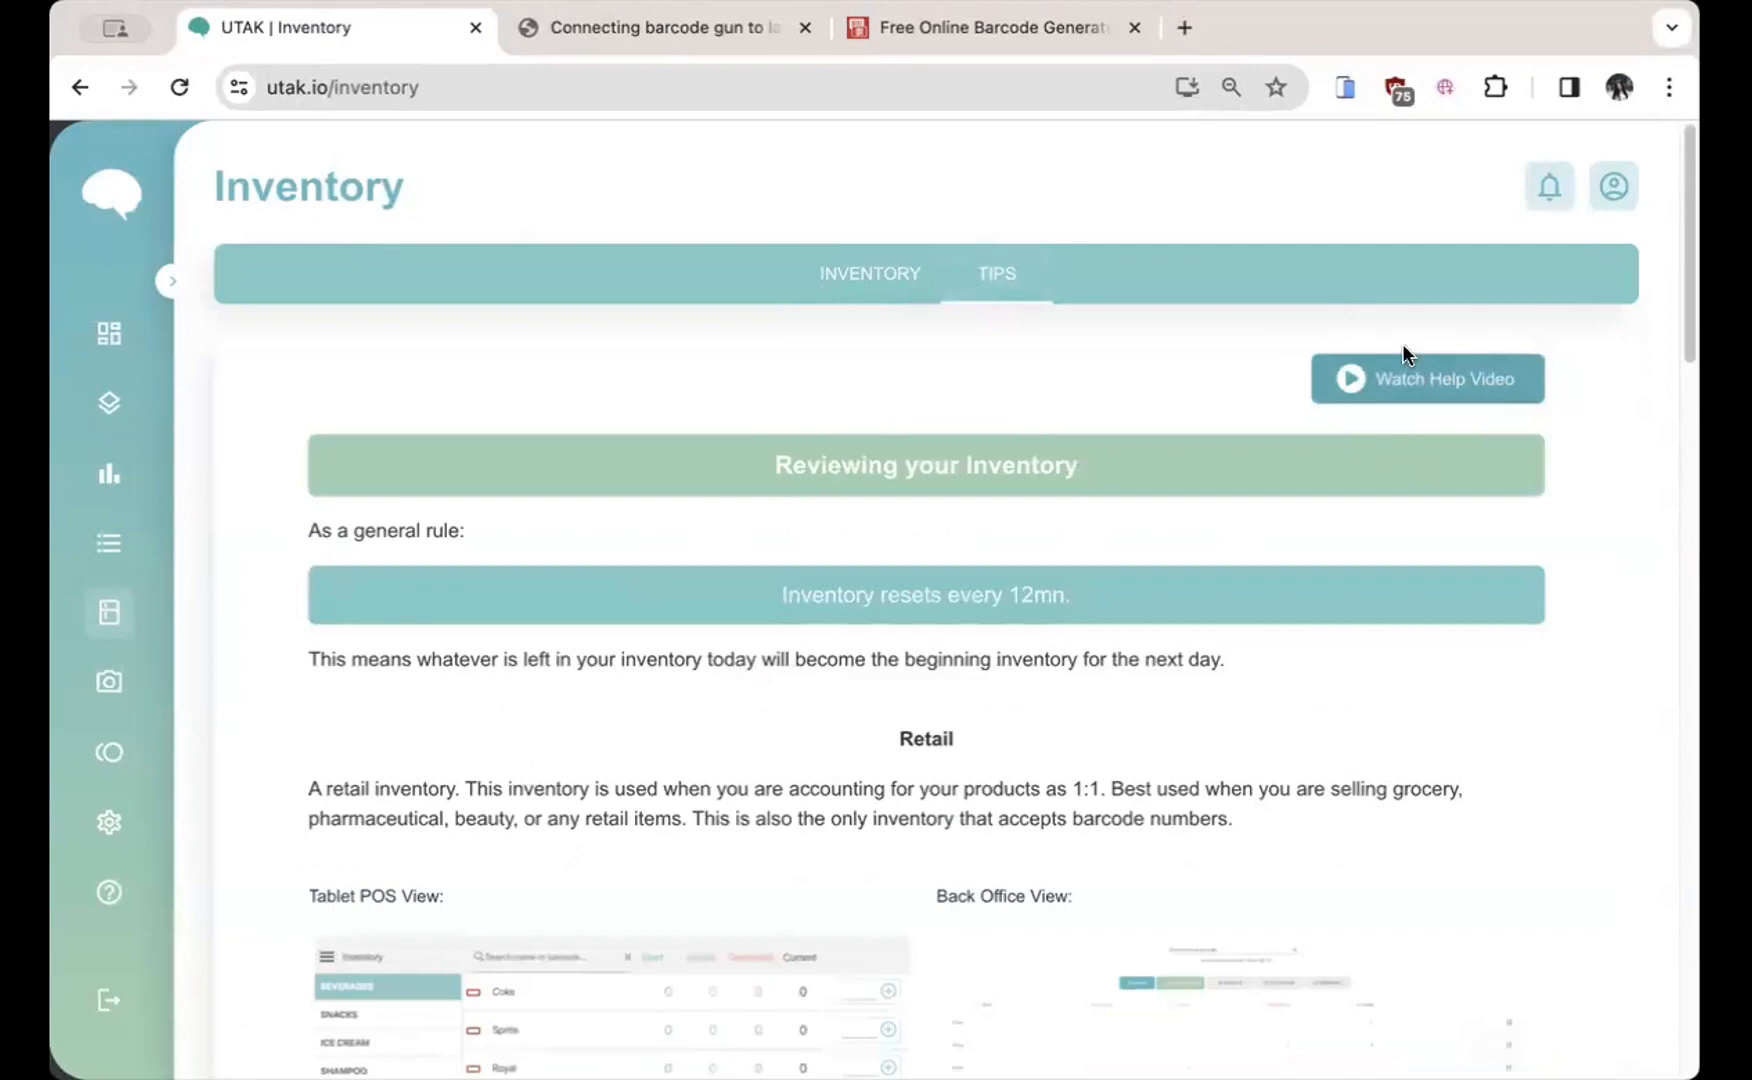
pyautogui.click(884, 273)
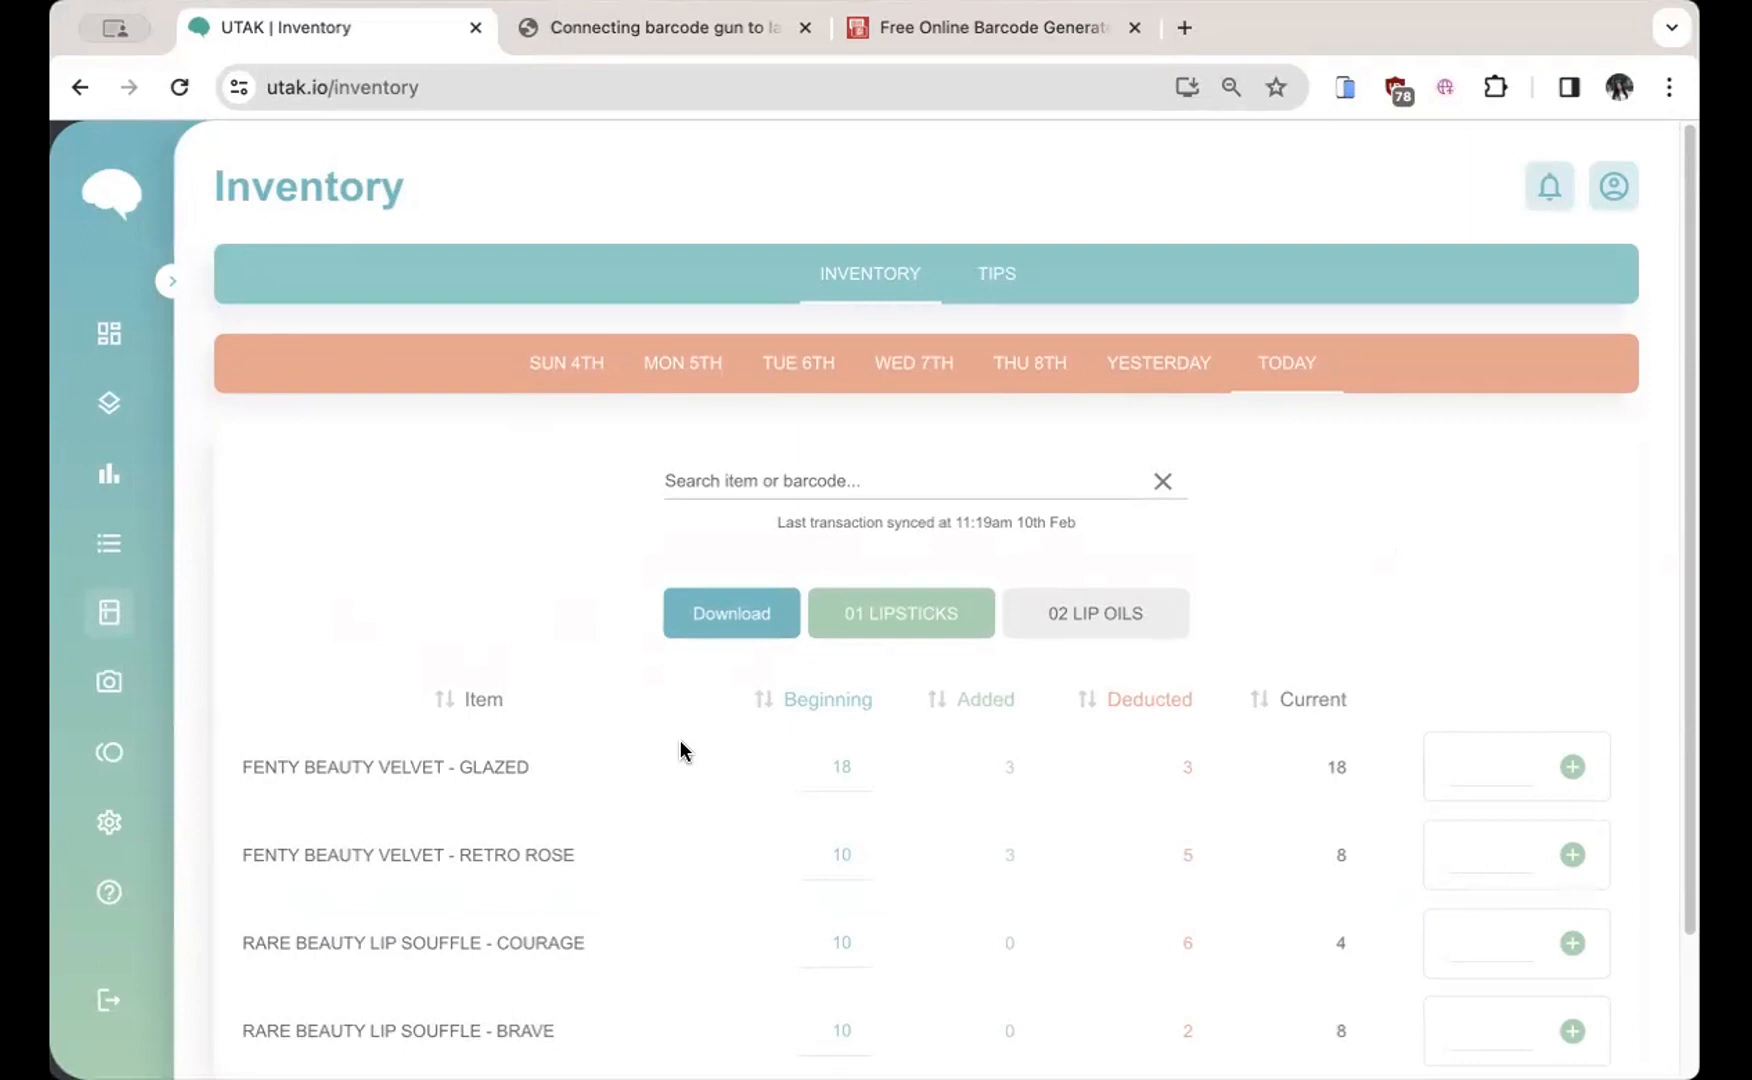
# Step: Go to the Items page through the expanded navigation, then collapse it back to icons
pyautogui.click(172, 281)
pyautogui.click(178, 543)
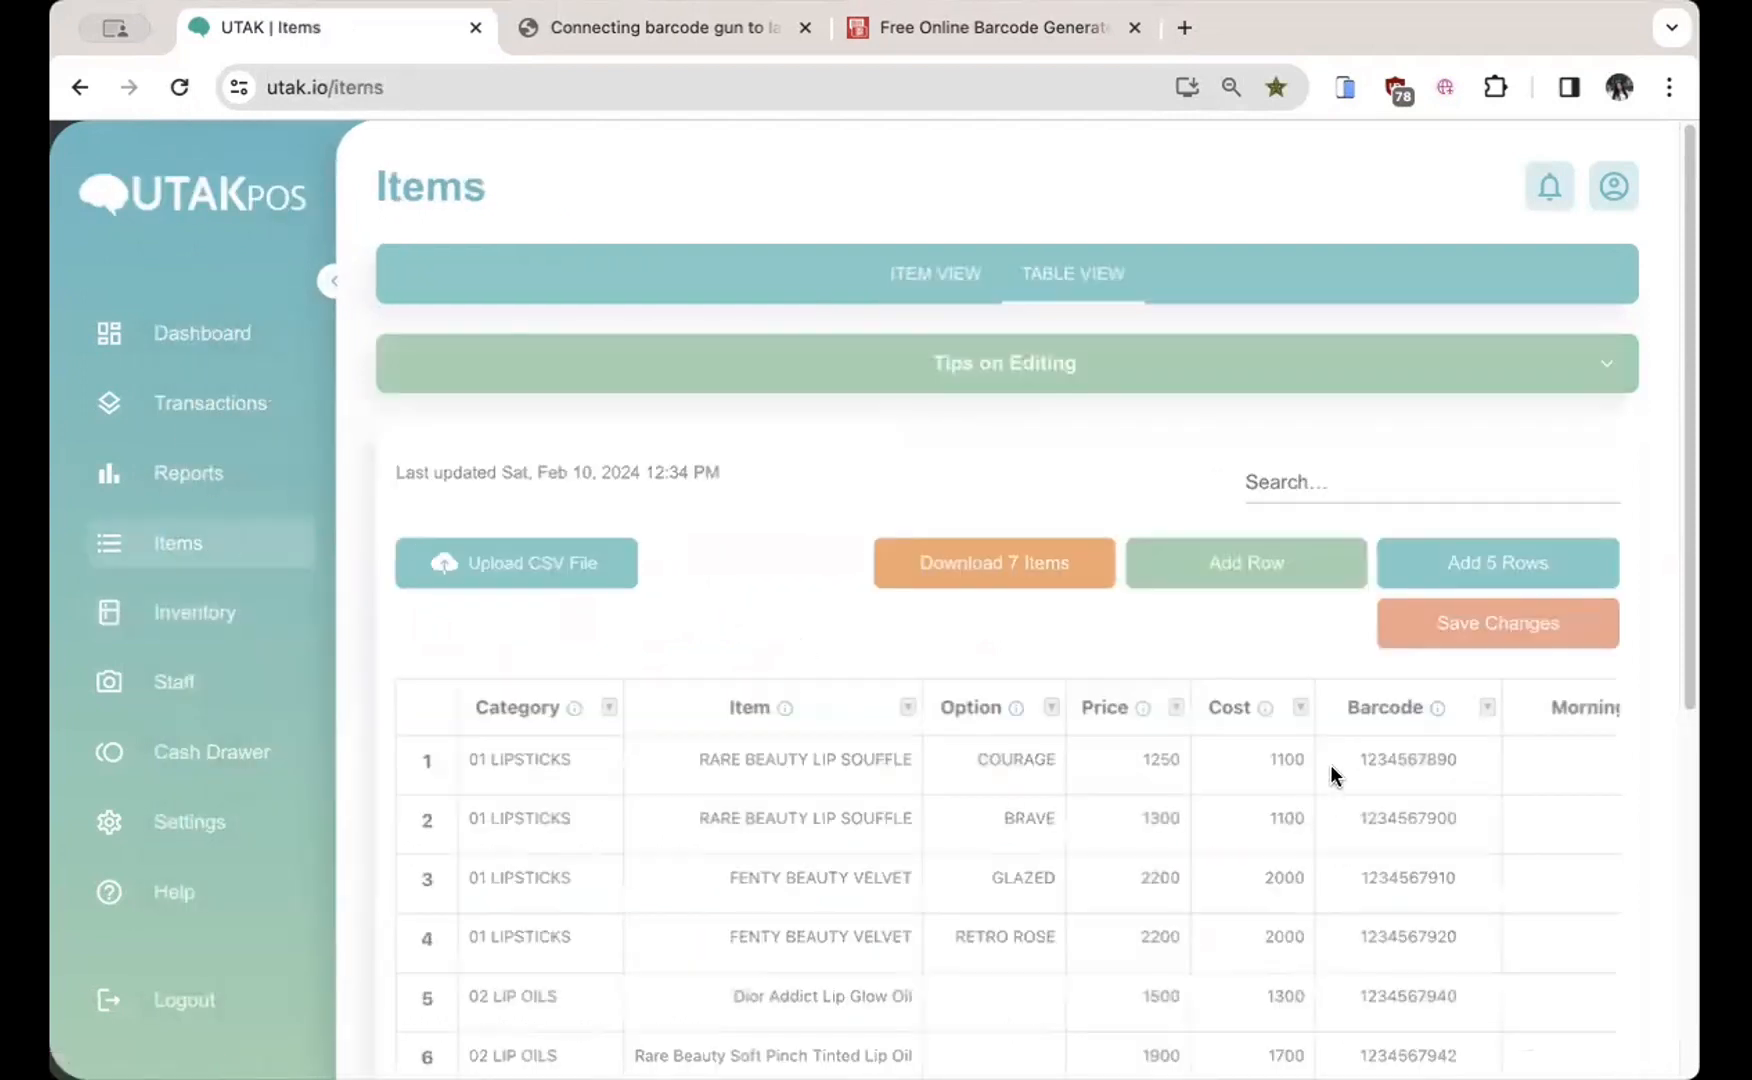
pyautogui.click(342, 282)
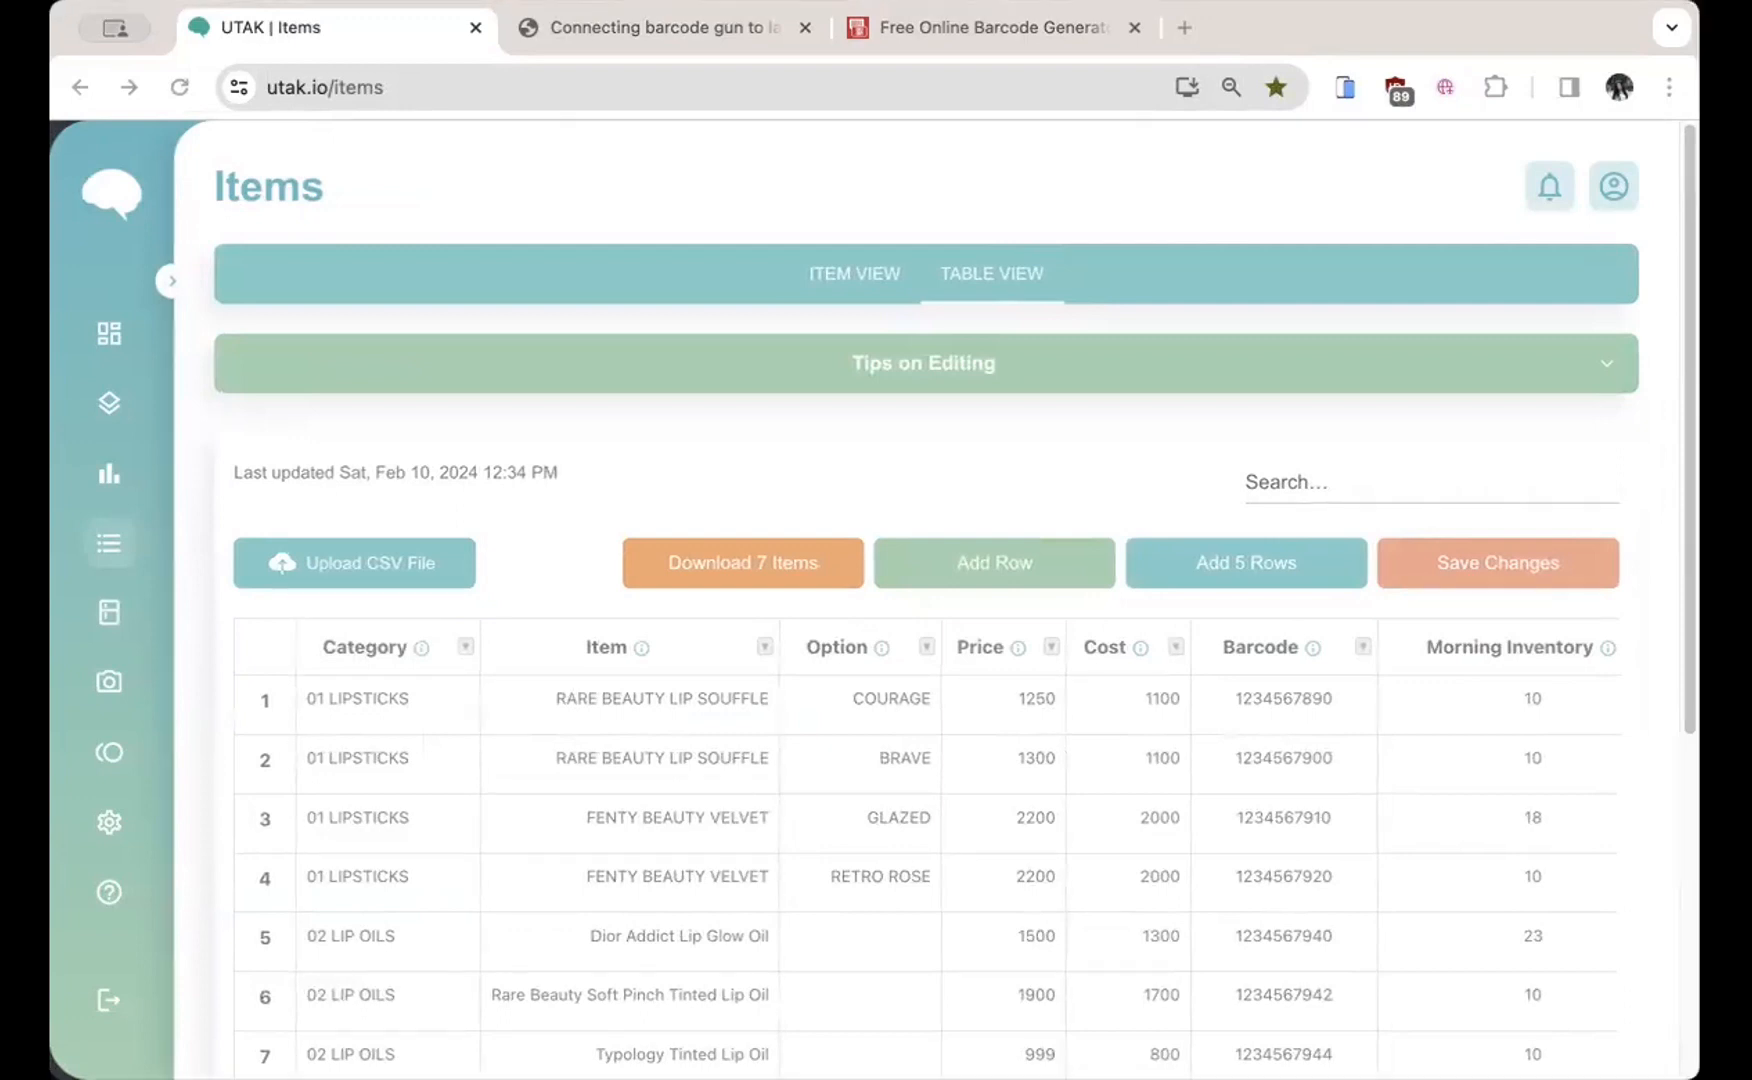
# Step: Box the ITEM VIEW / TABLE VIEW toggle, clear it, and scroll to show all seven rows
pyautogui.moveTo(777, 233); pyautogui.dragTo(1136, 322)
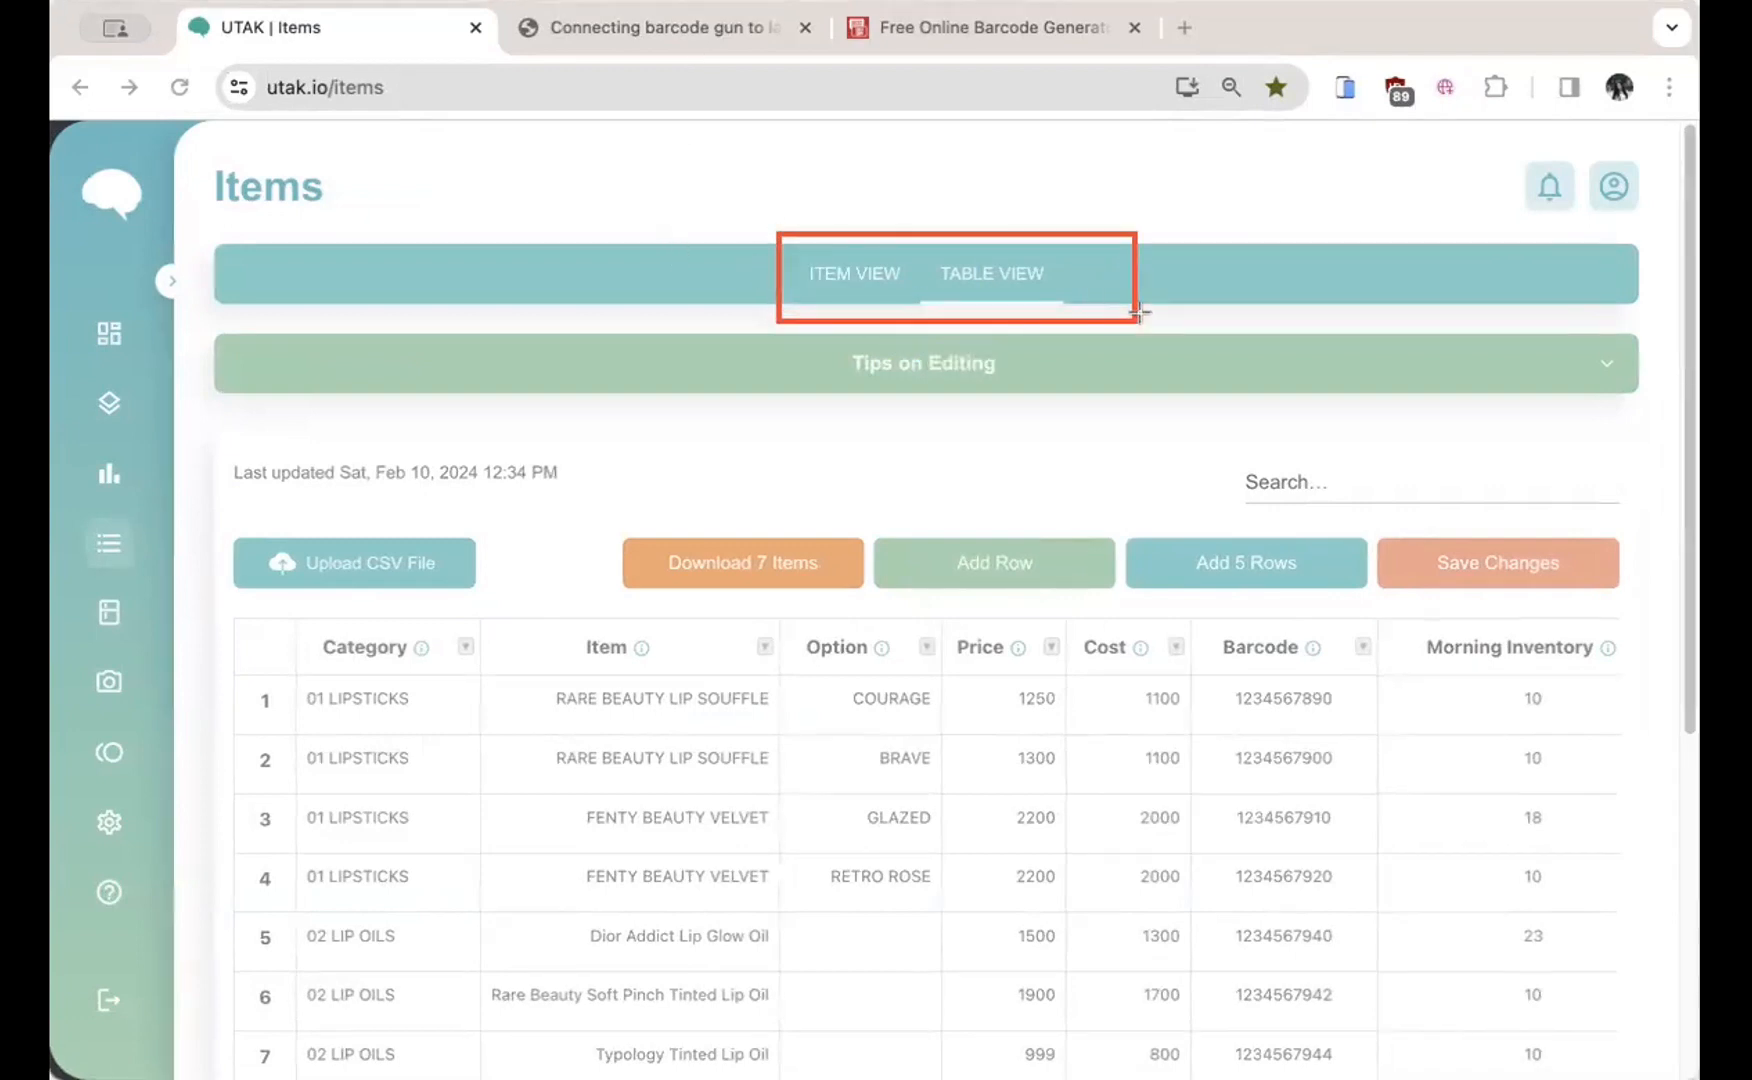
pyautogui.moveTo(911, 231); pyautogui.dragTo(1085, 314)
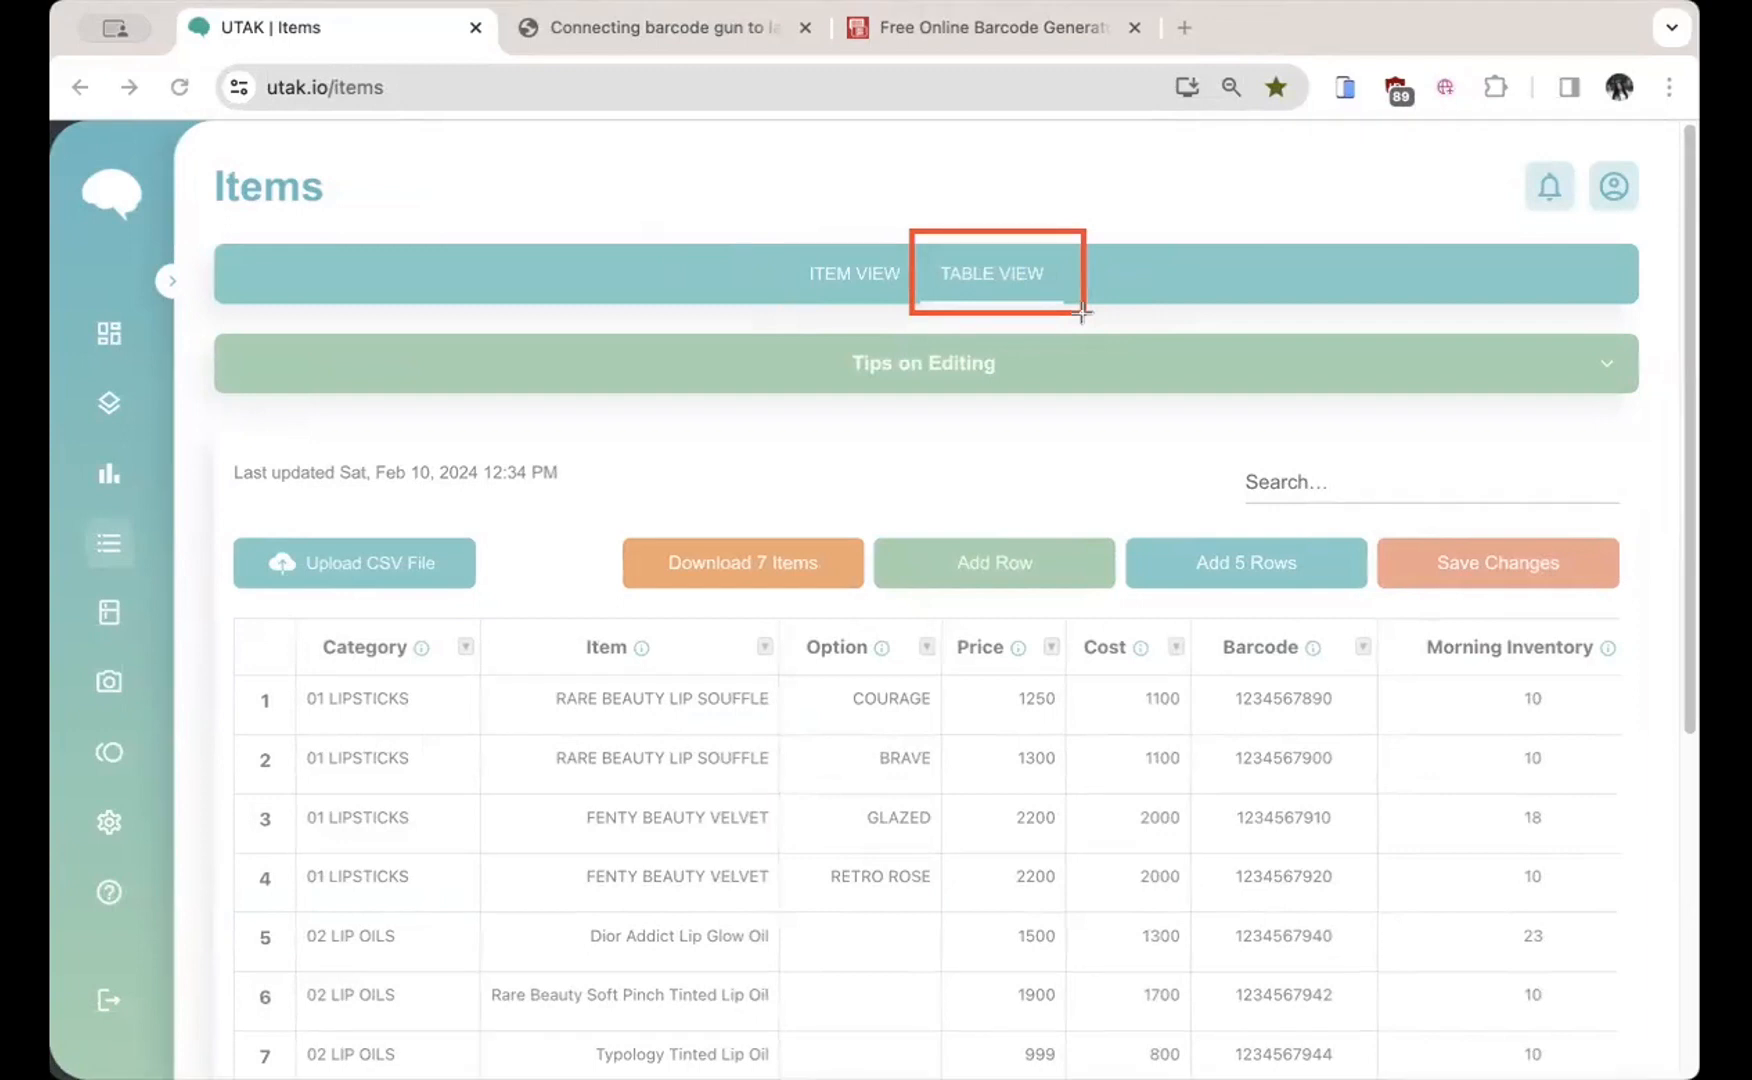
pyautogui.press('Escape')
pyautogui.scroll(-1, 1200, 684)
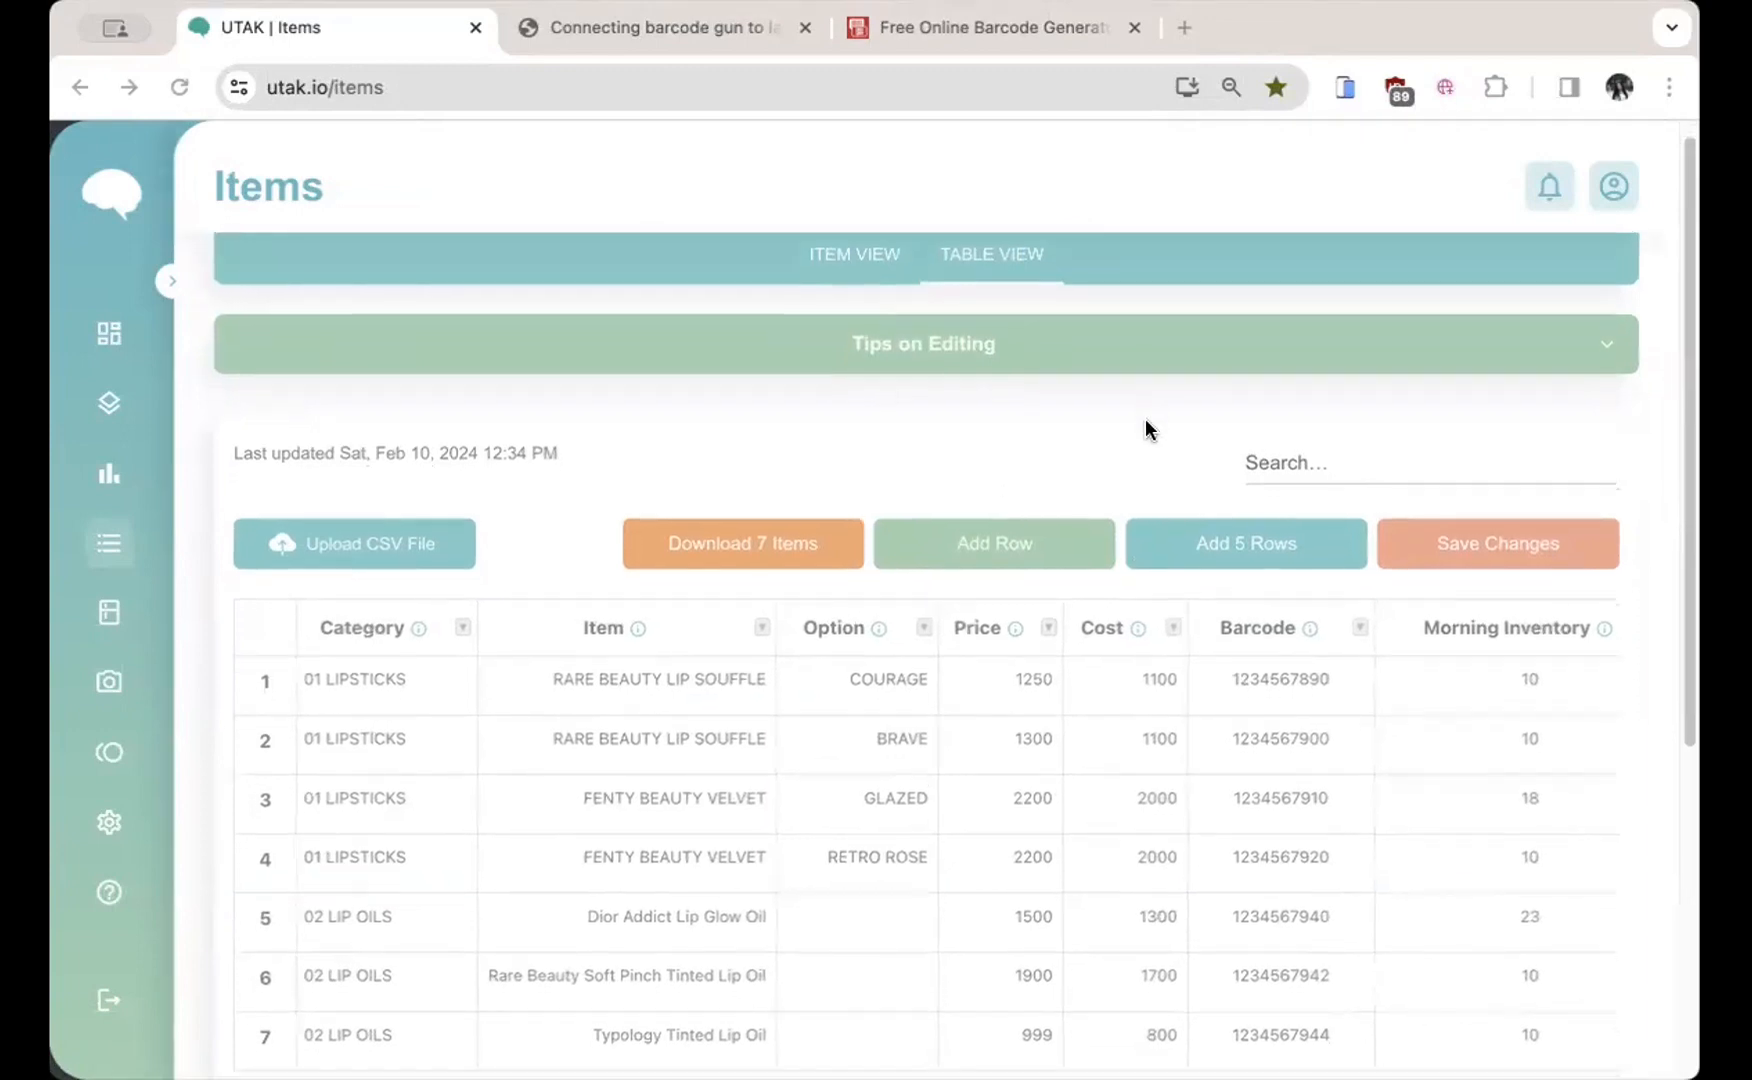
pyautogui.scroll(-2, 1146, 417)
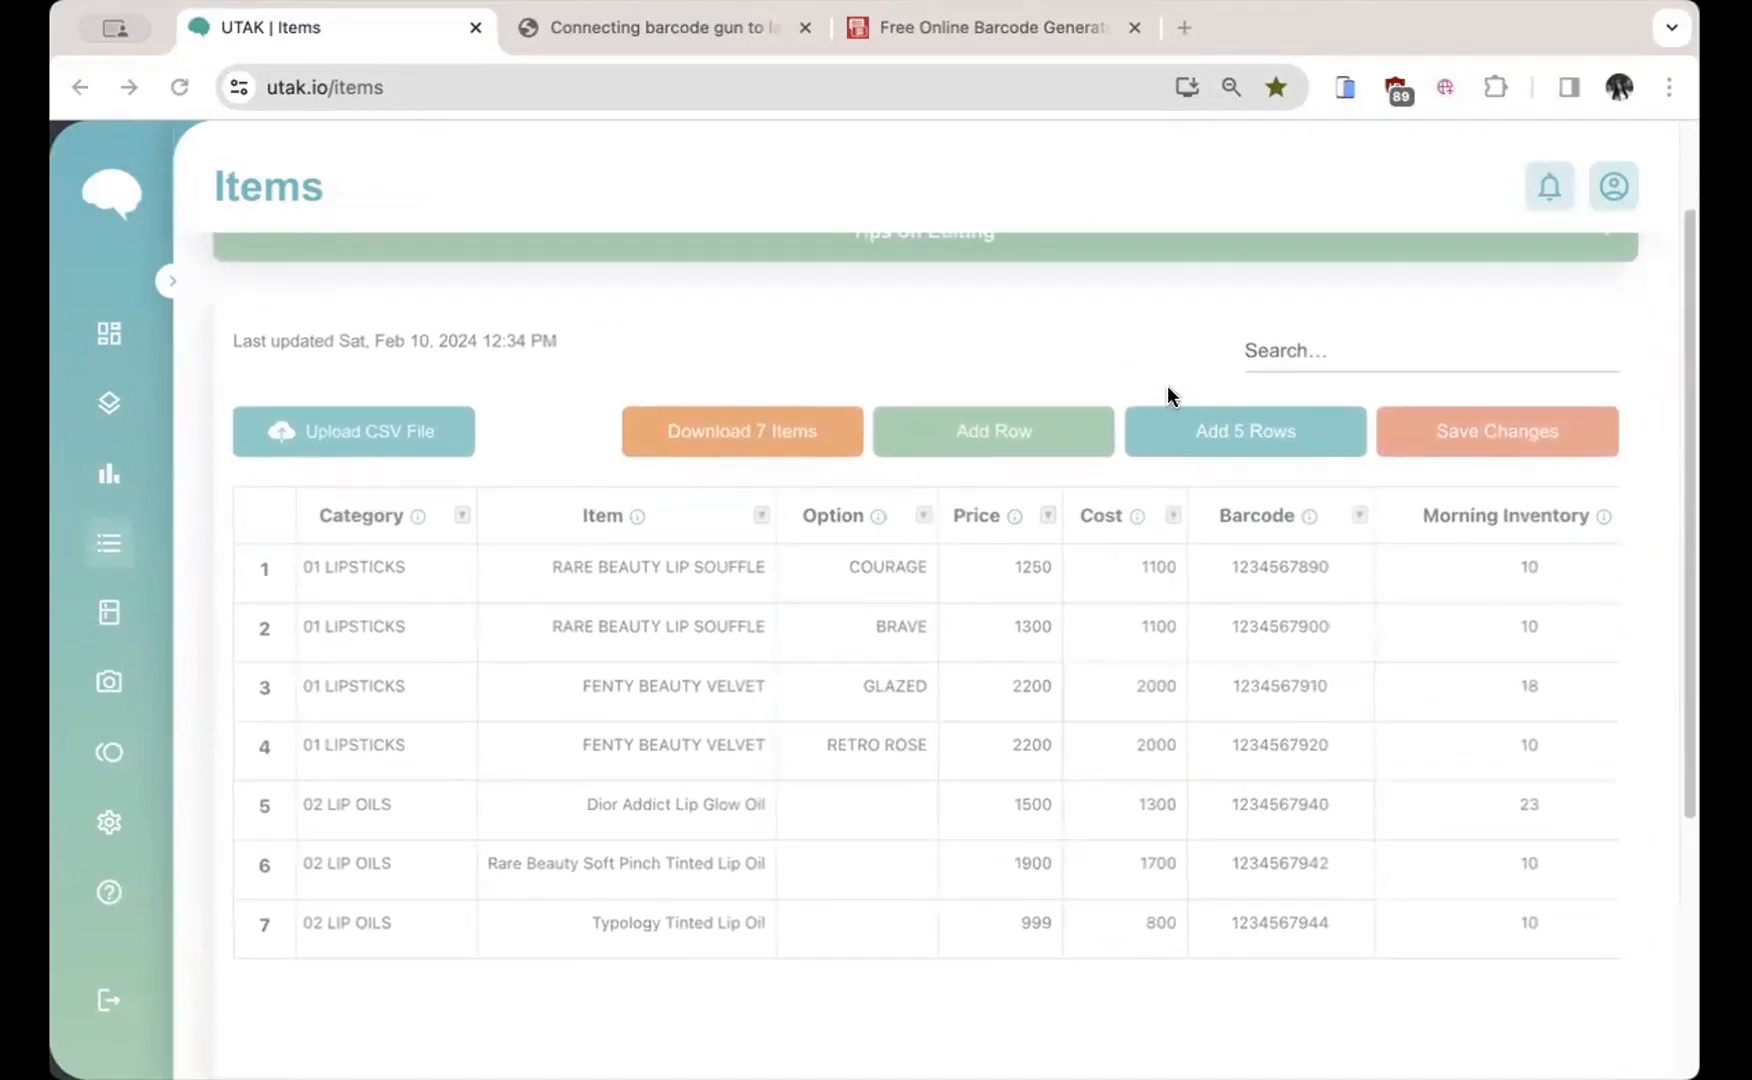
pyautogui.scroll(-1, 1168, 387)
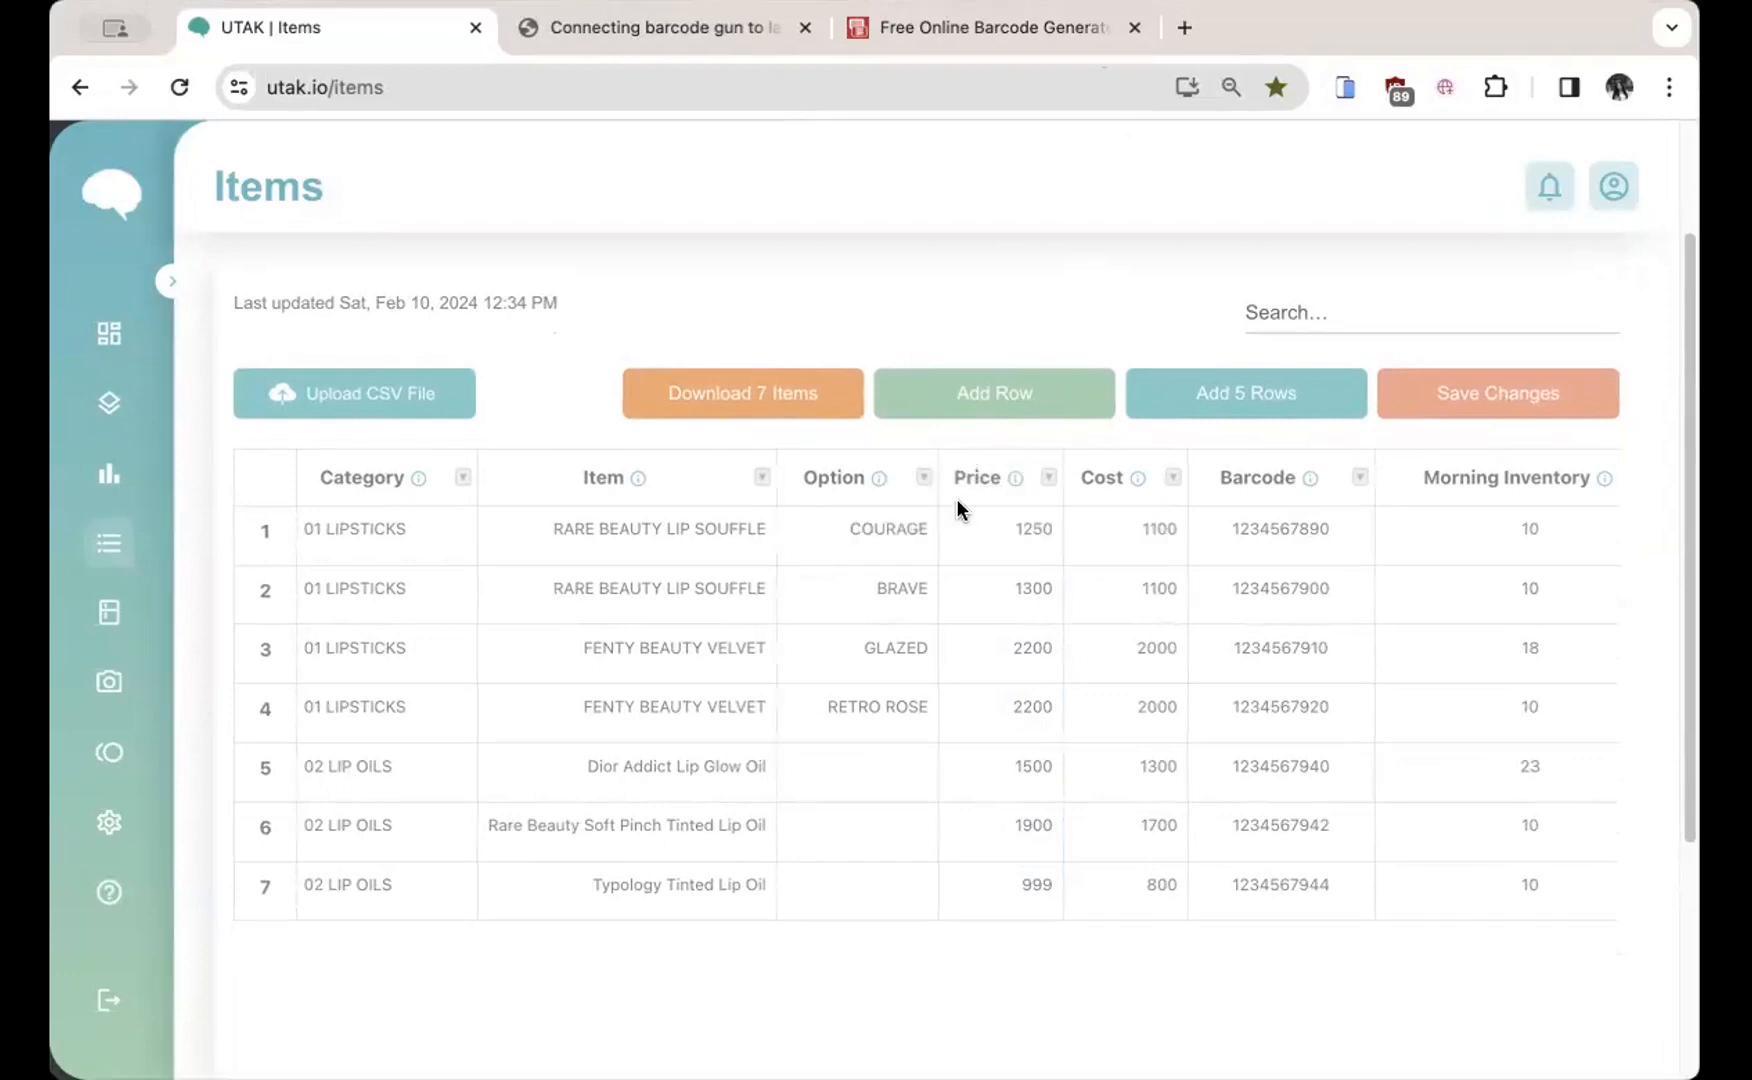
# Step: Change RARE BEAUTY LIP SOUFFLE - COURAGE's price from 1250 to 1300 and save, acknowledging the confirmation
pyautogui.moveTo(1015, 478)
pyautogui.click(1022, 541)
pyautogui.click(1022, 584)
pyautogui.click(1017, 532)
pyautogui.doubleClick(1017, 522)
pyautogui.moveTo(1017, 520); pyautogui.dragTo(941, 512)
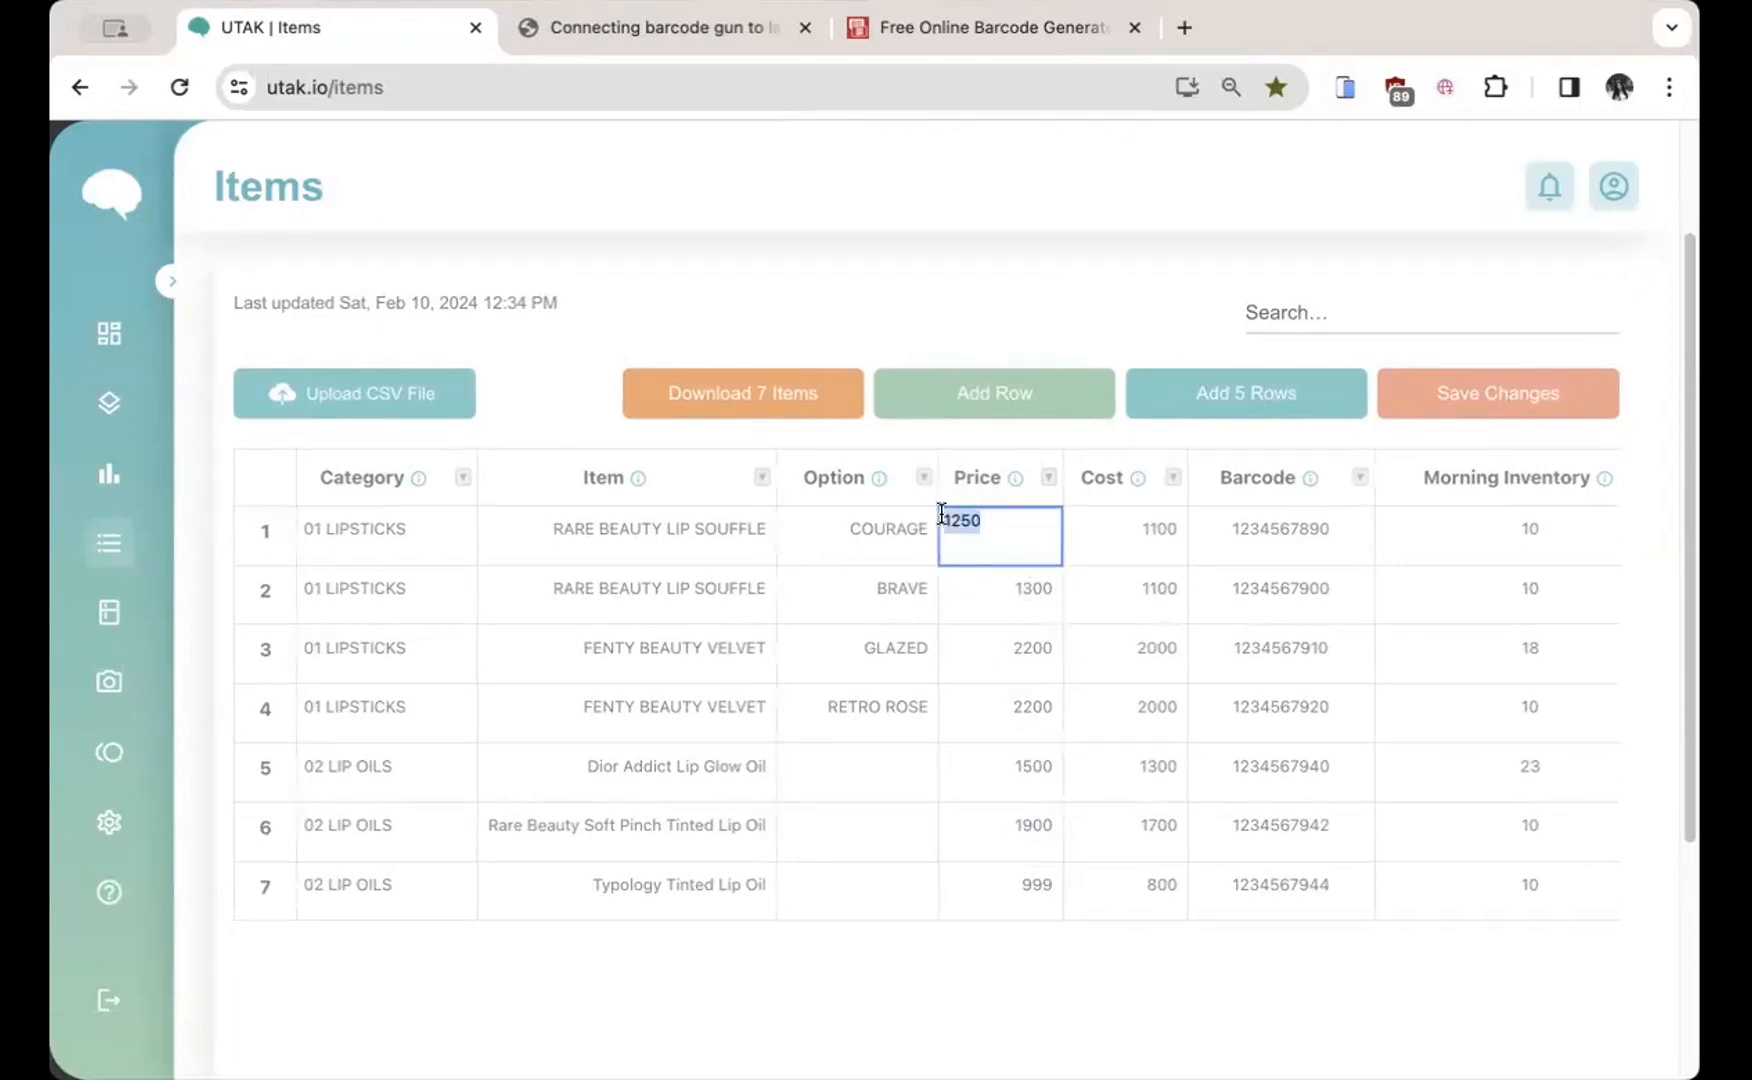
pyautogui.write('1300')
pyautogui.click(1493, 400)
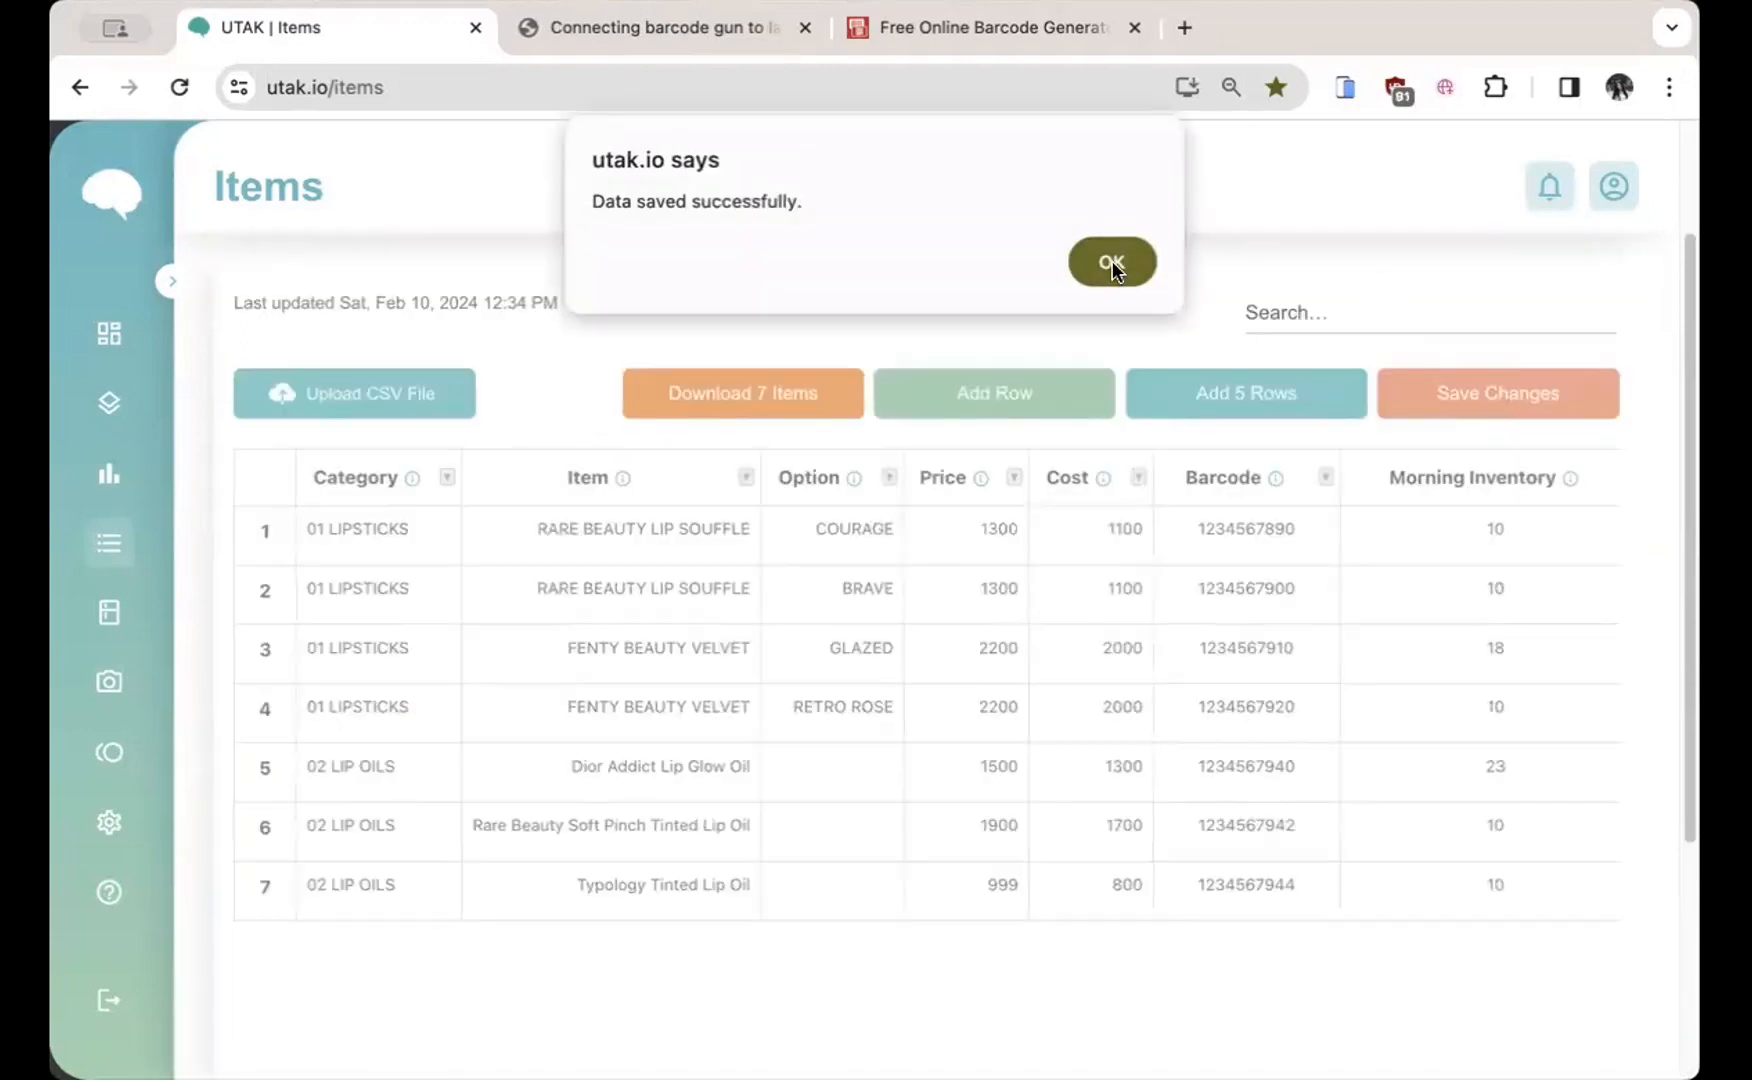
pyautogui.click(1111, 262)
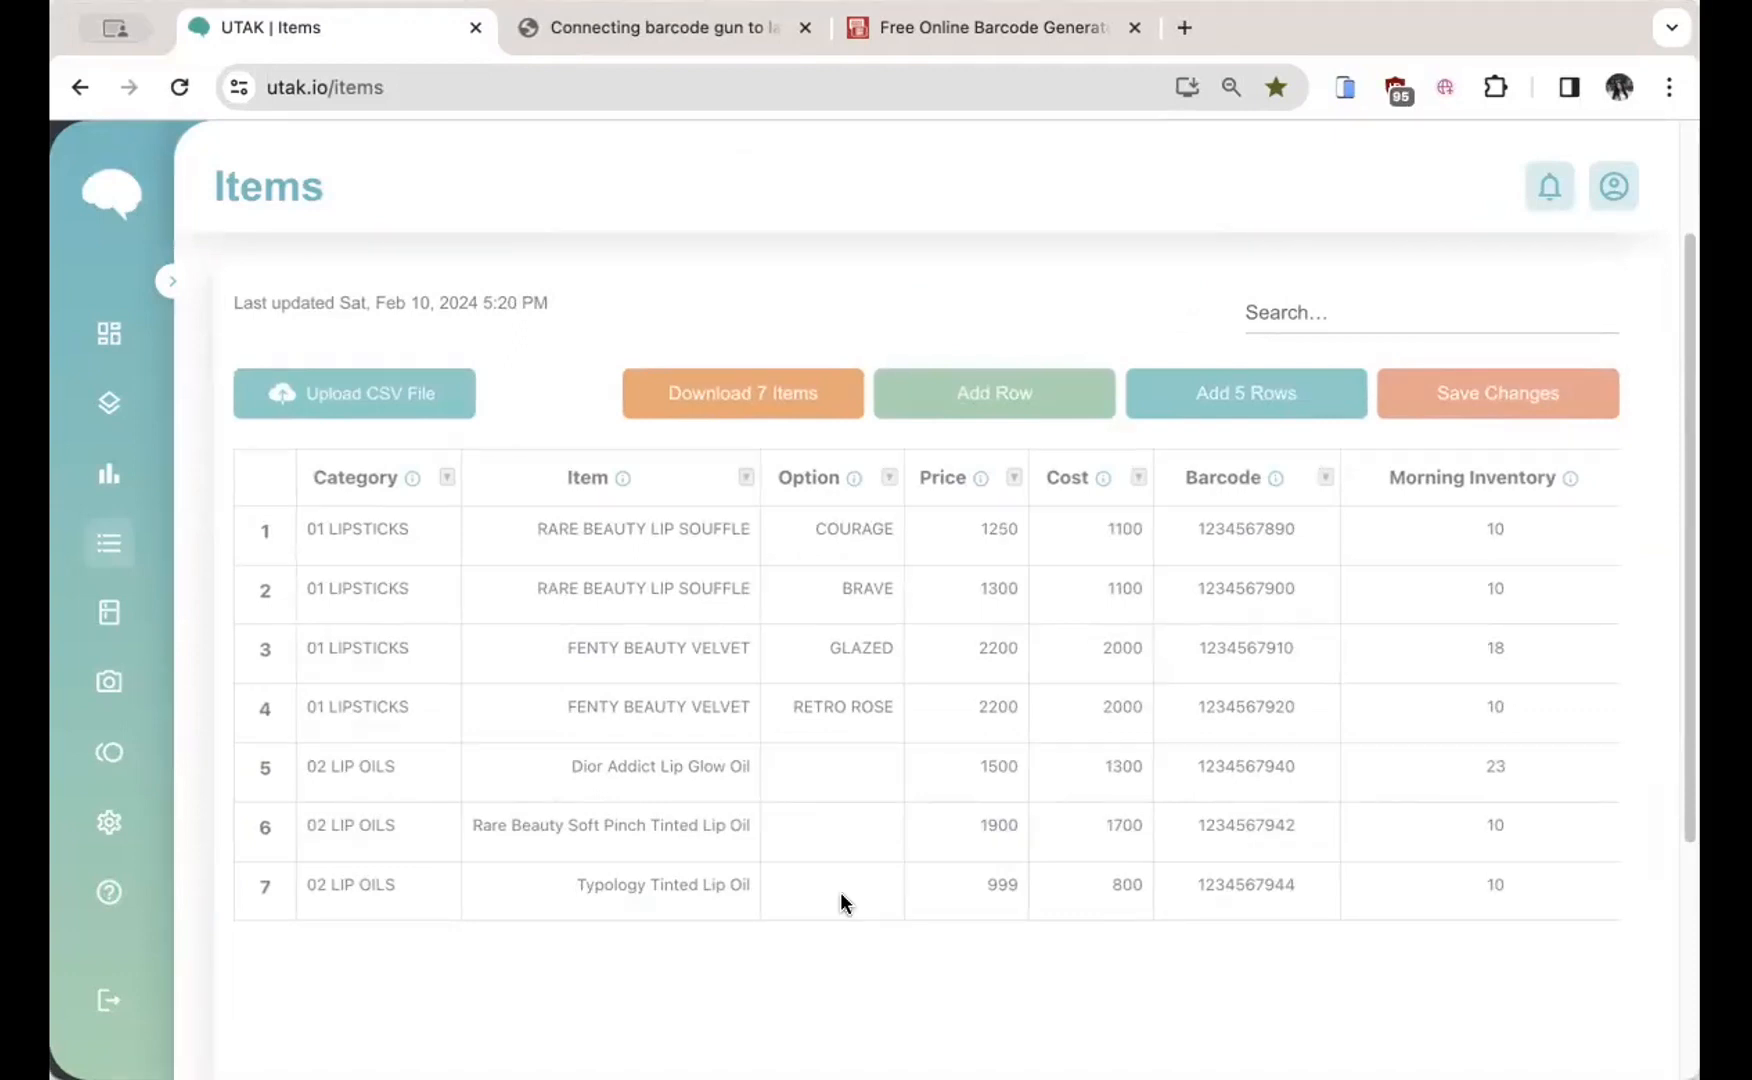
# Step: Insert an empty row below row 7, Typology Tinted Lip Oil
pyautogui.click(838, 892)
pyautogui.click(640, 892)
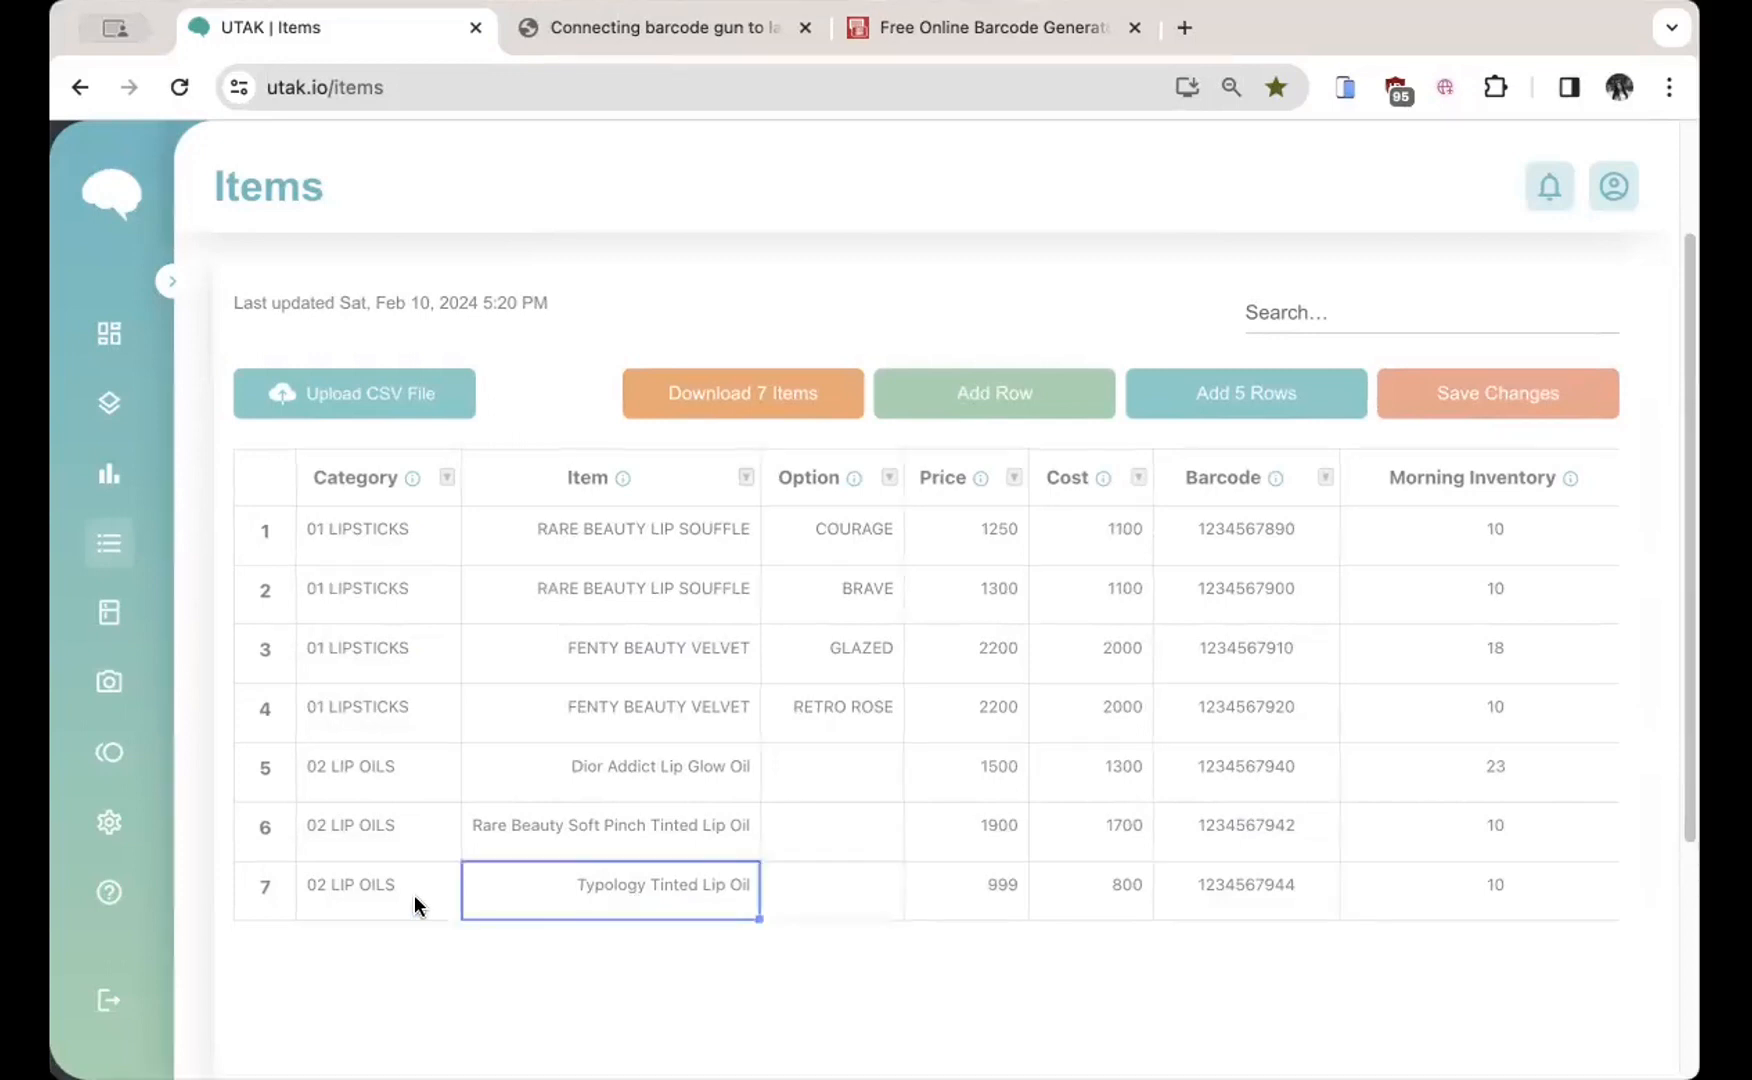
pyautogui.click(405, 895)
pyautogui.click(688, 905)
pyautogui.click(428, 895)
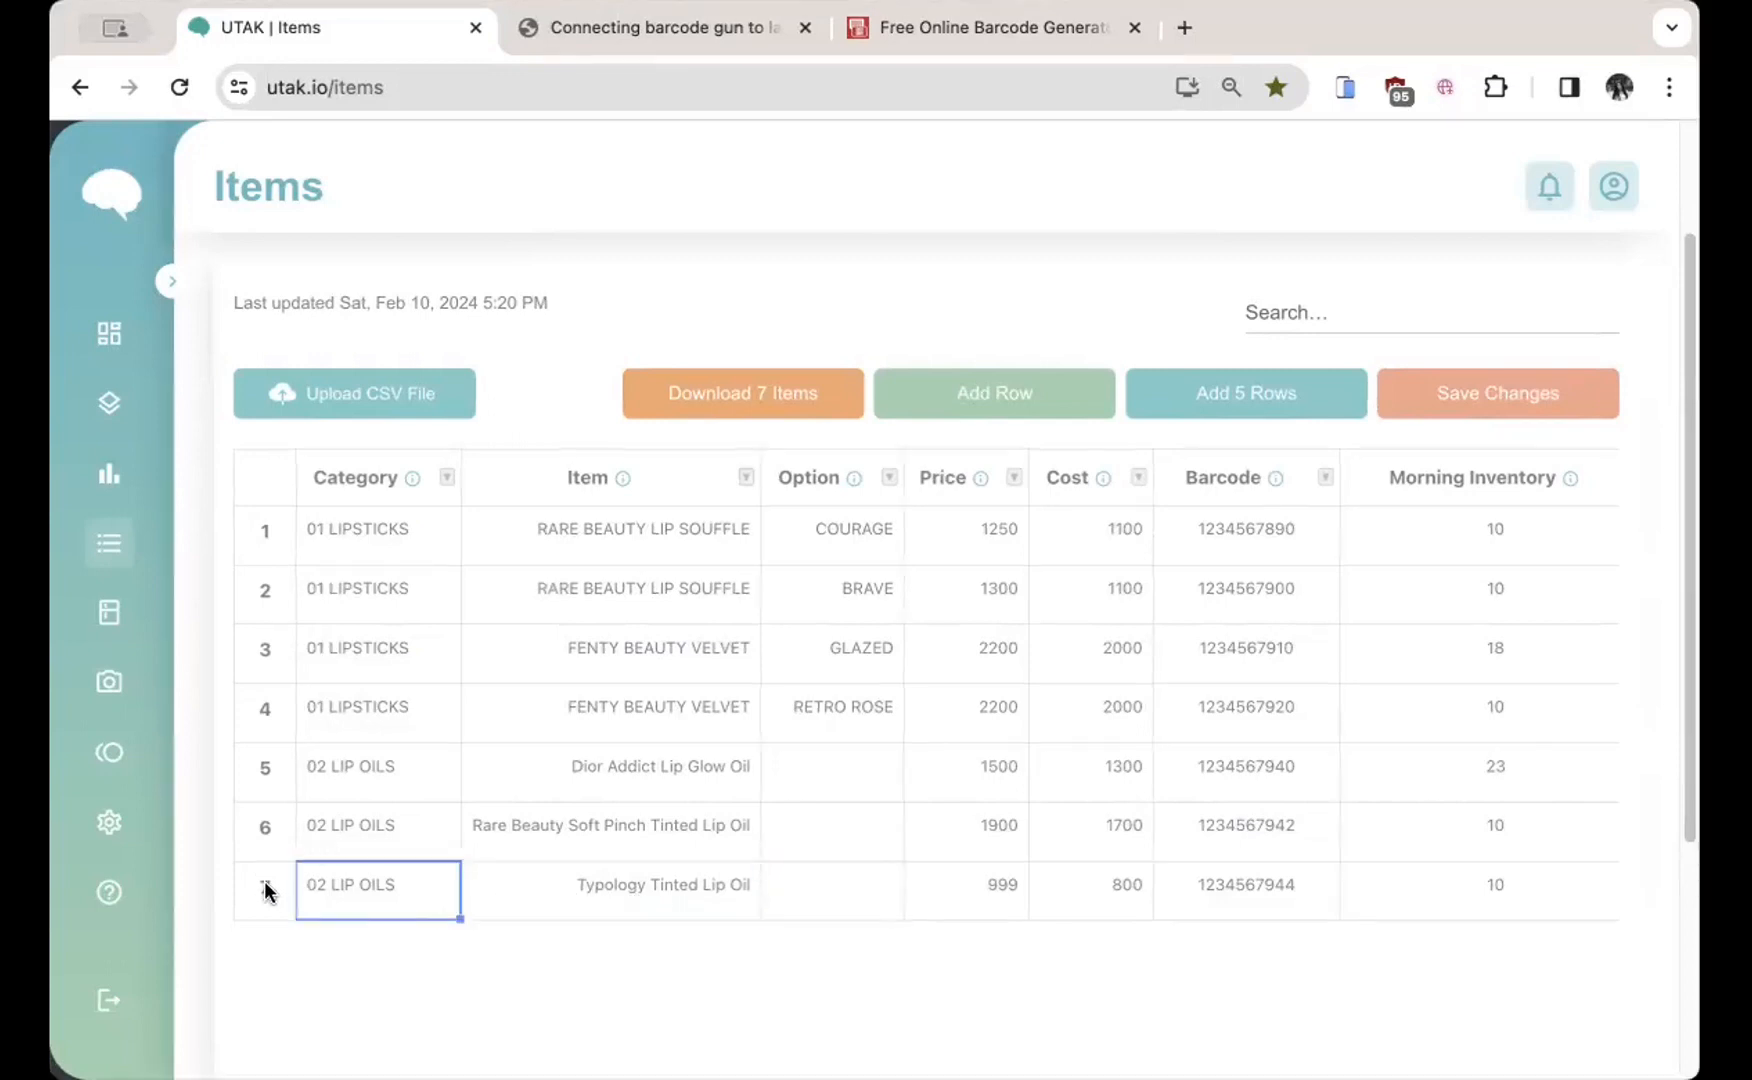
pyautogui.click(266, 890)
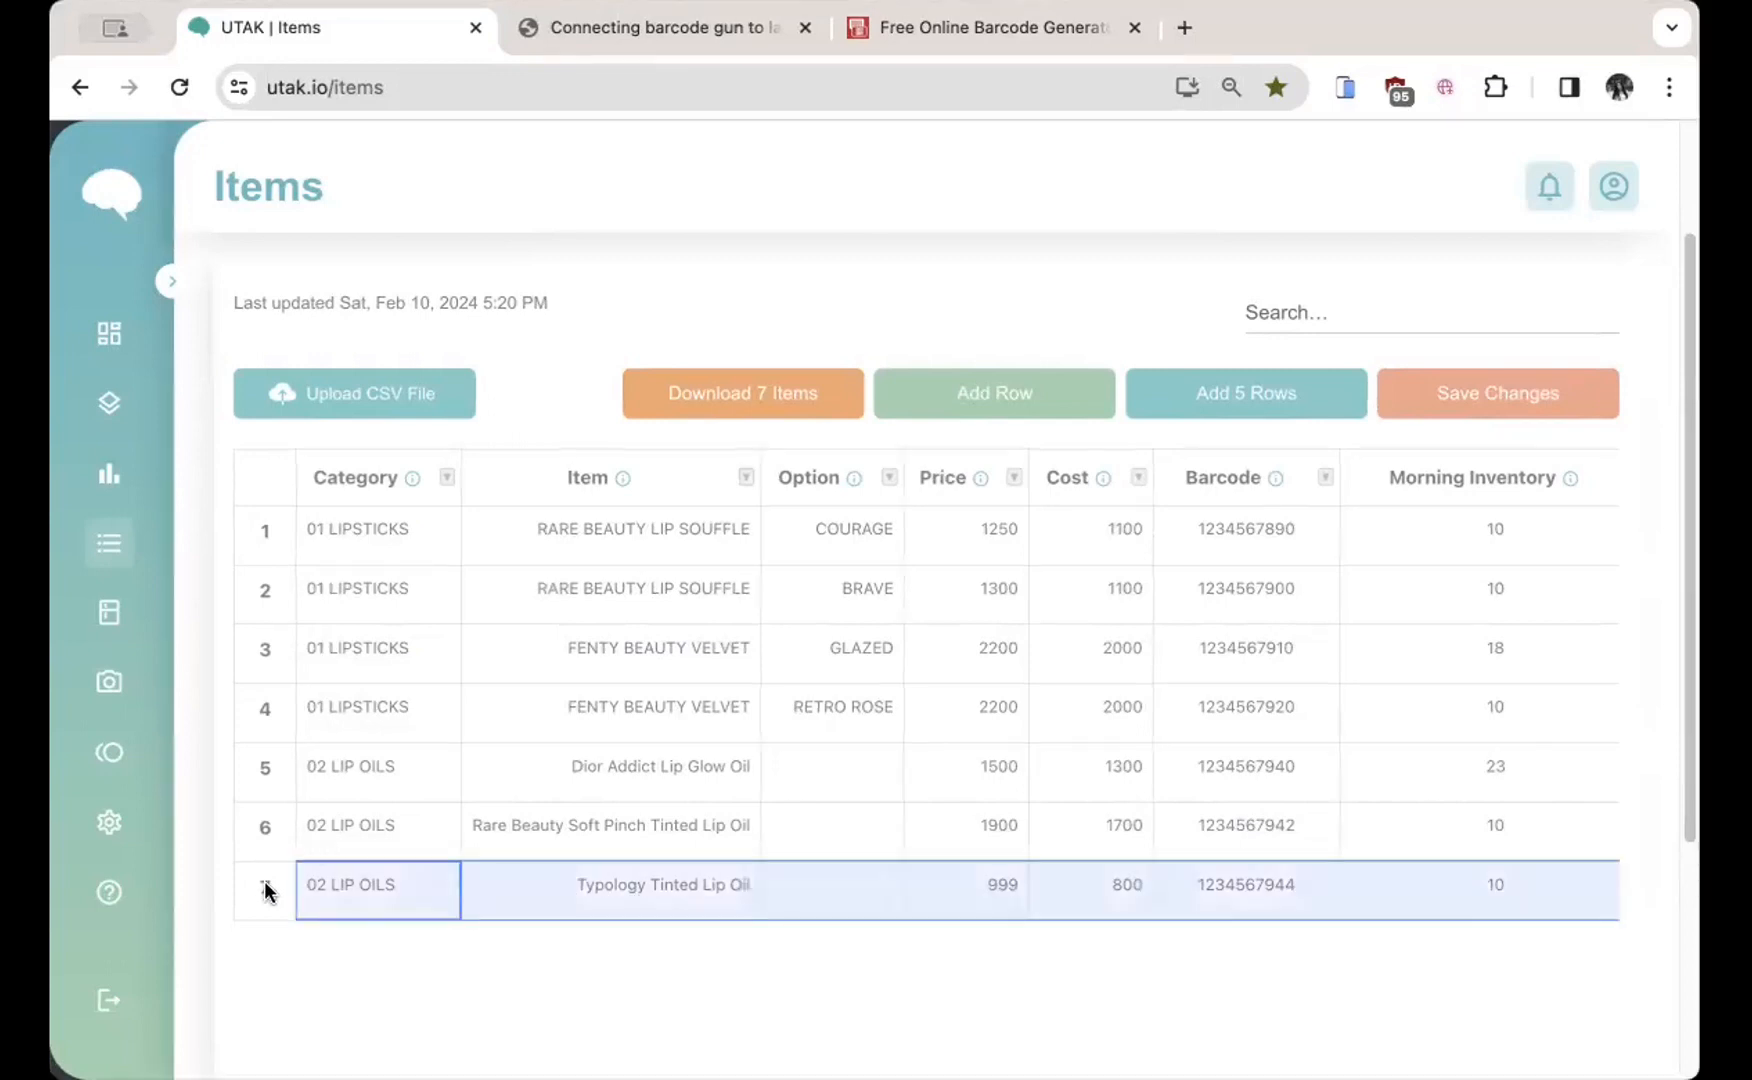
pyautogui.rightClick(697, 886)
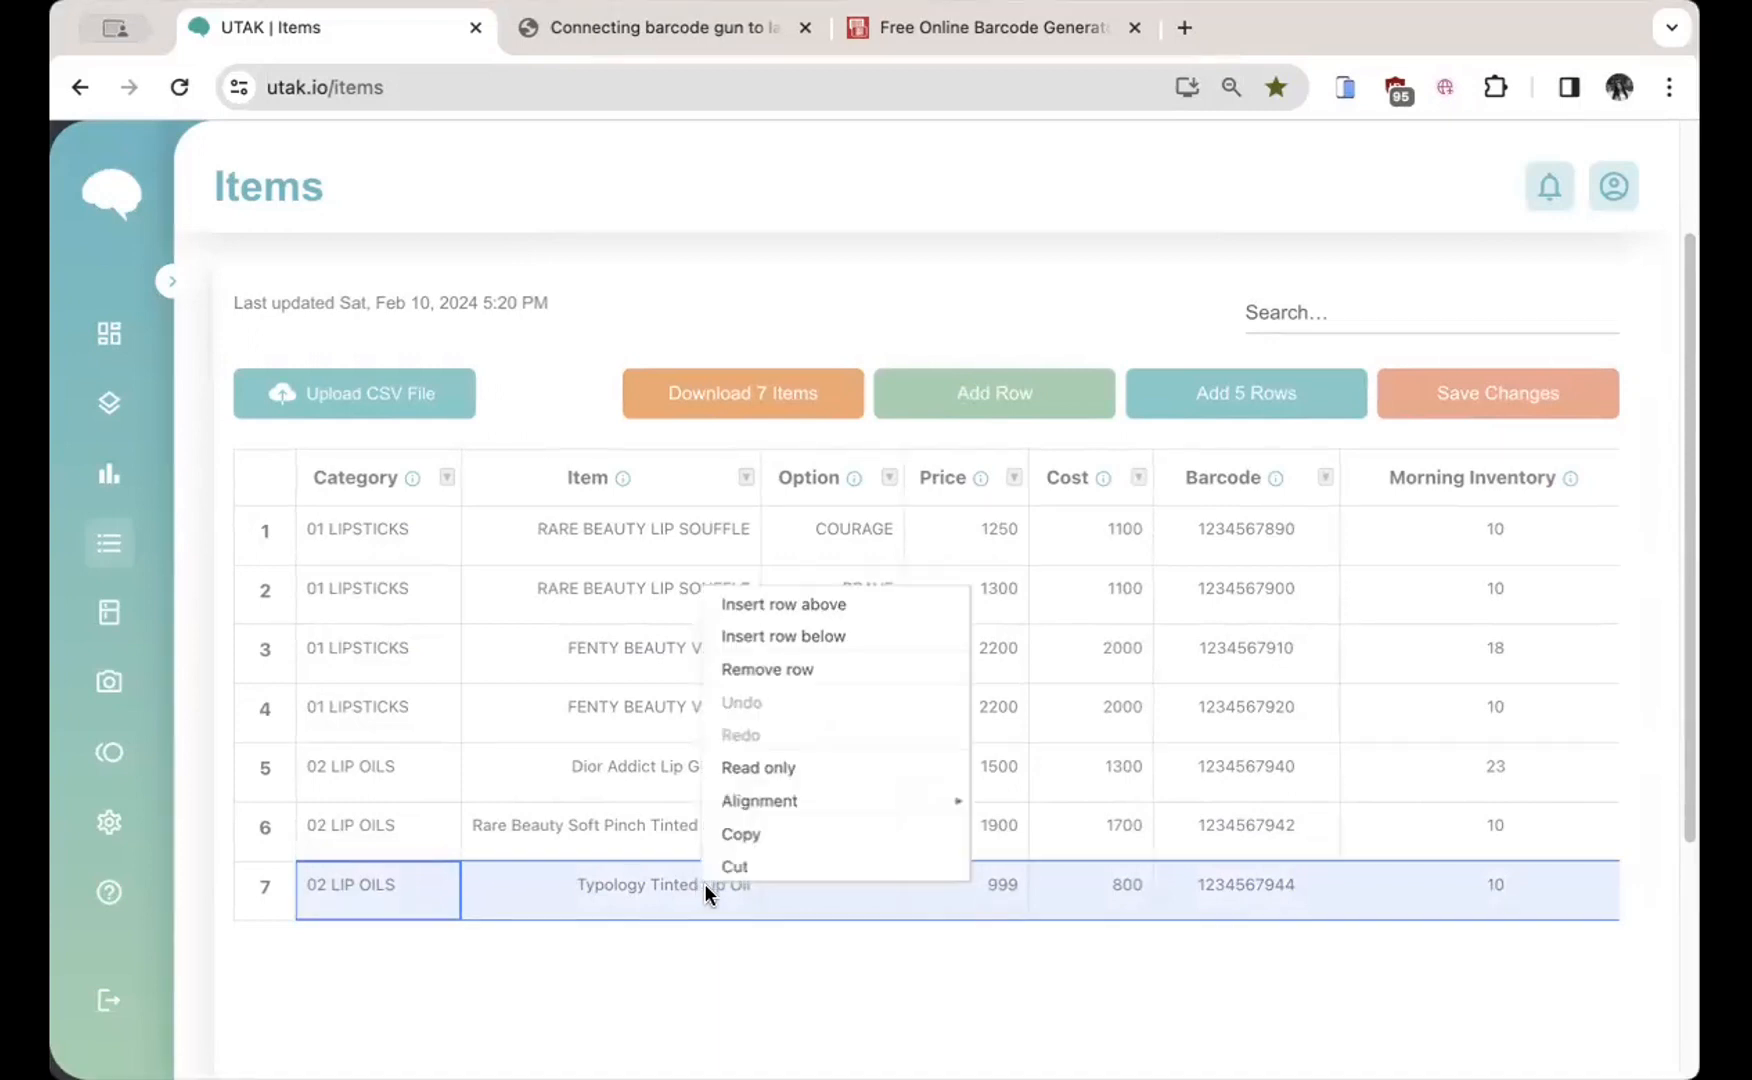
pyautogui.click(845, 638)
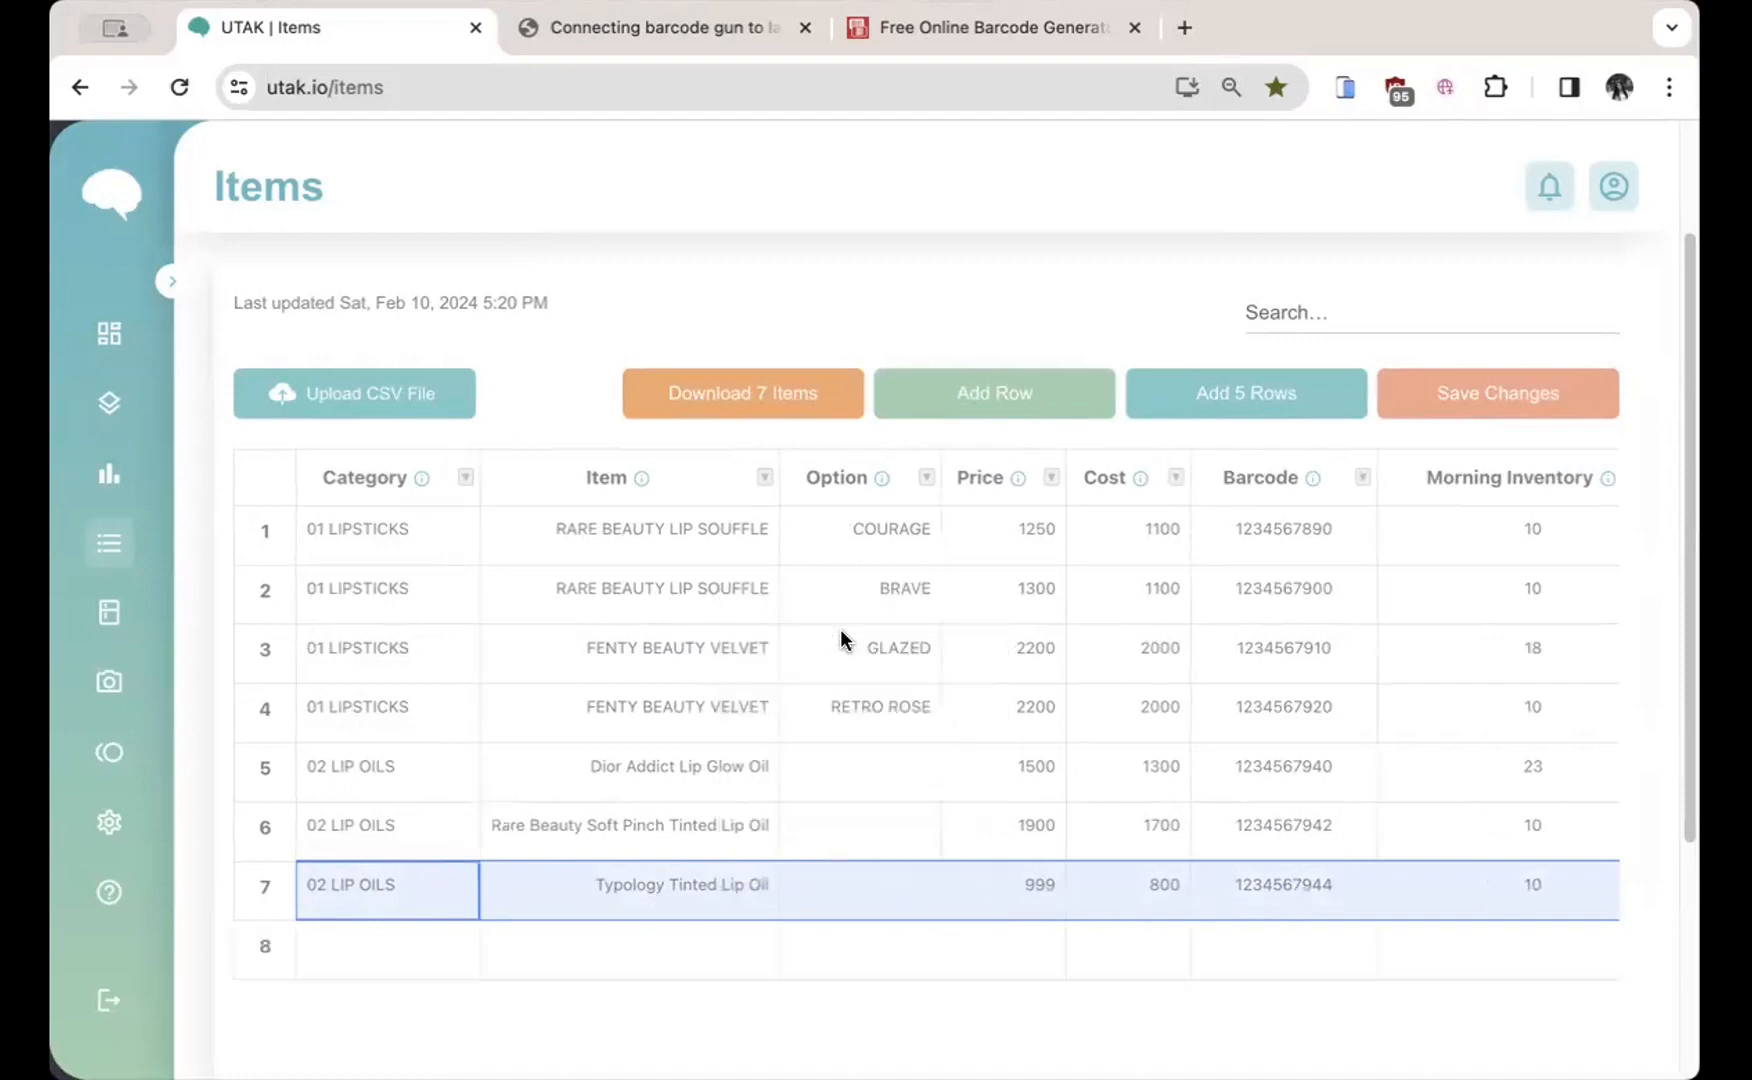
# Step: Select the new row 8 and the Category column, ending on row 8's empty Category cell
pyautogui.click(610, 929)
pyautogui.click(328, 928)
pyautogui.click(265, 945)
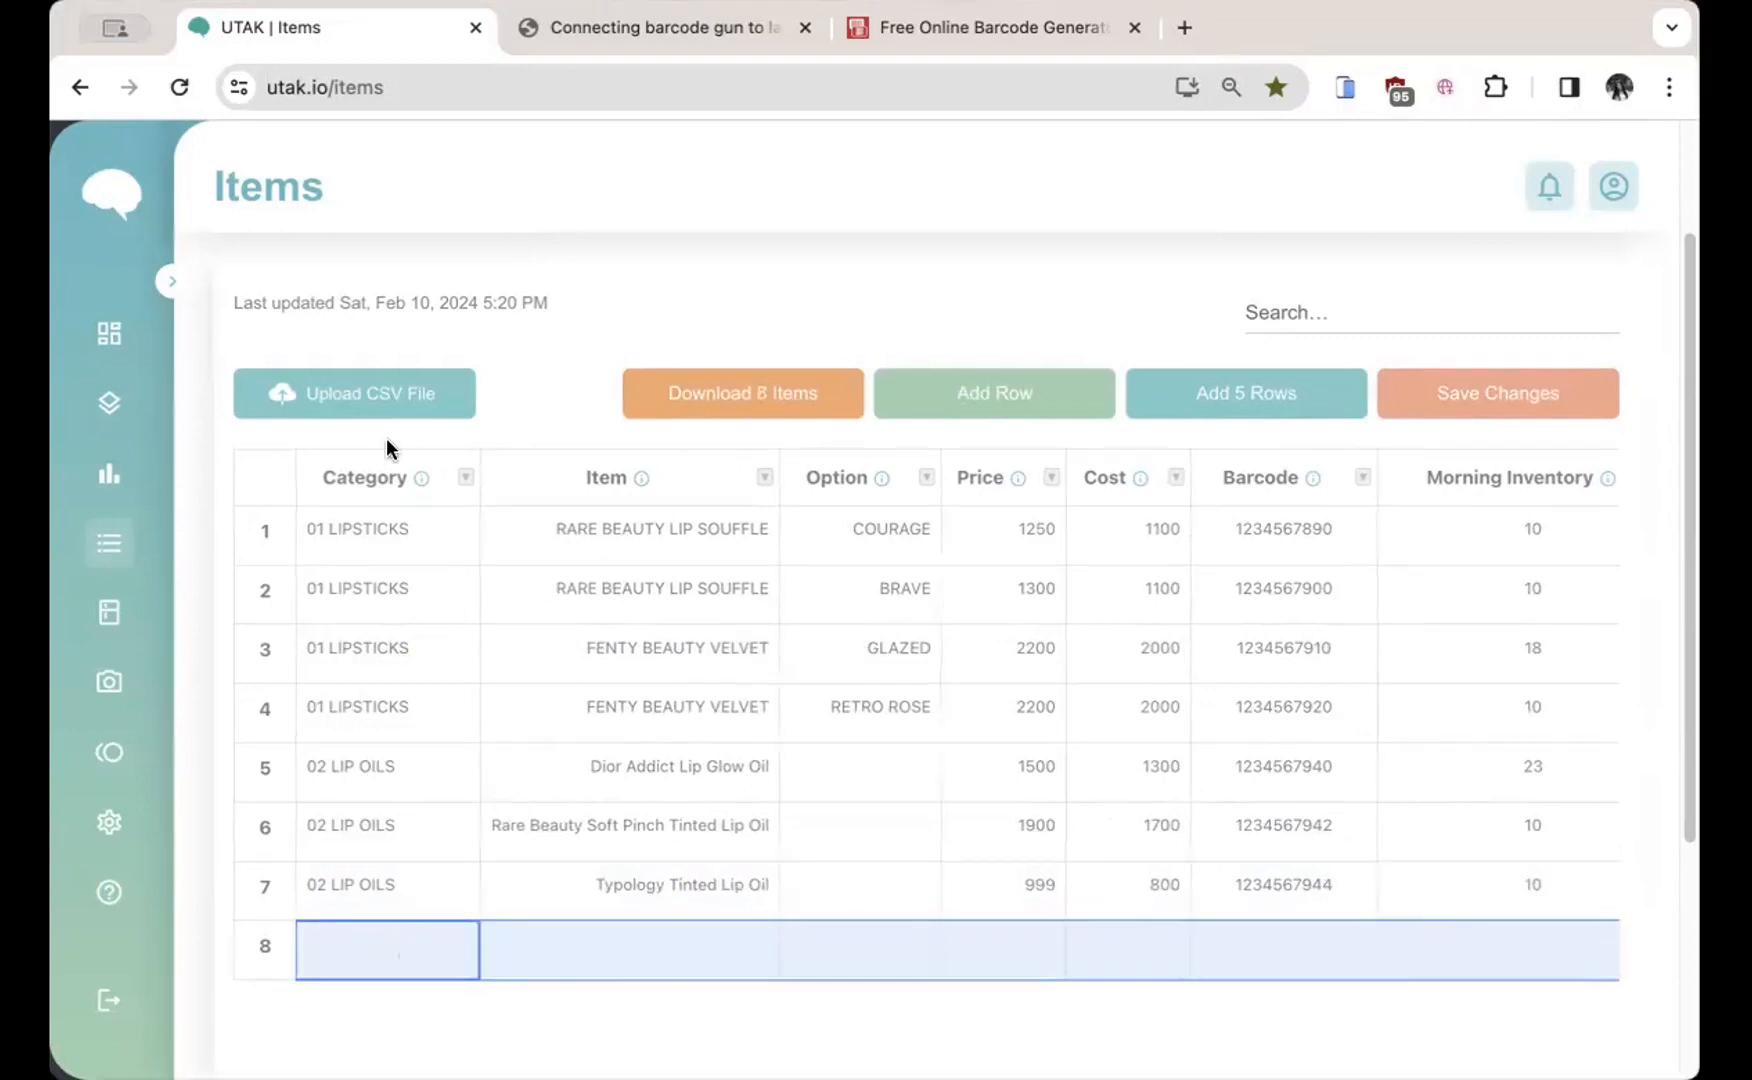
pyautogui.click(412, 455)
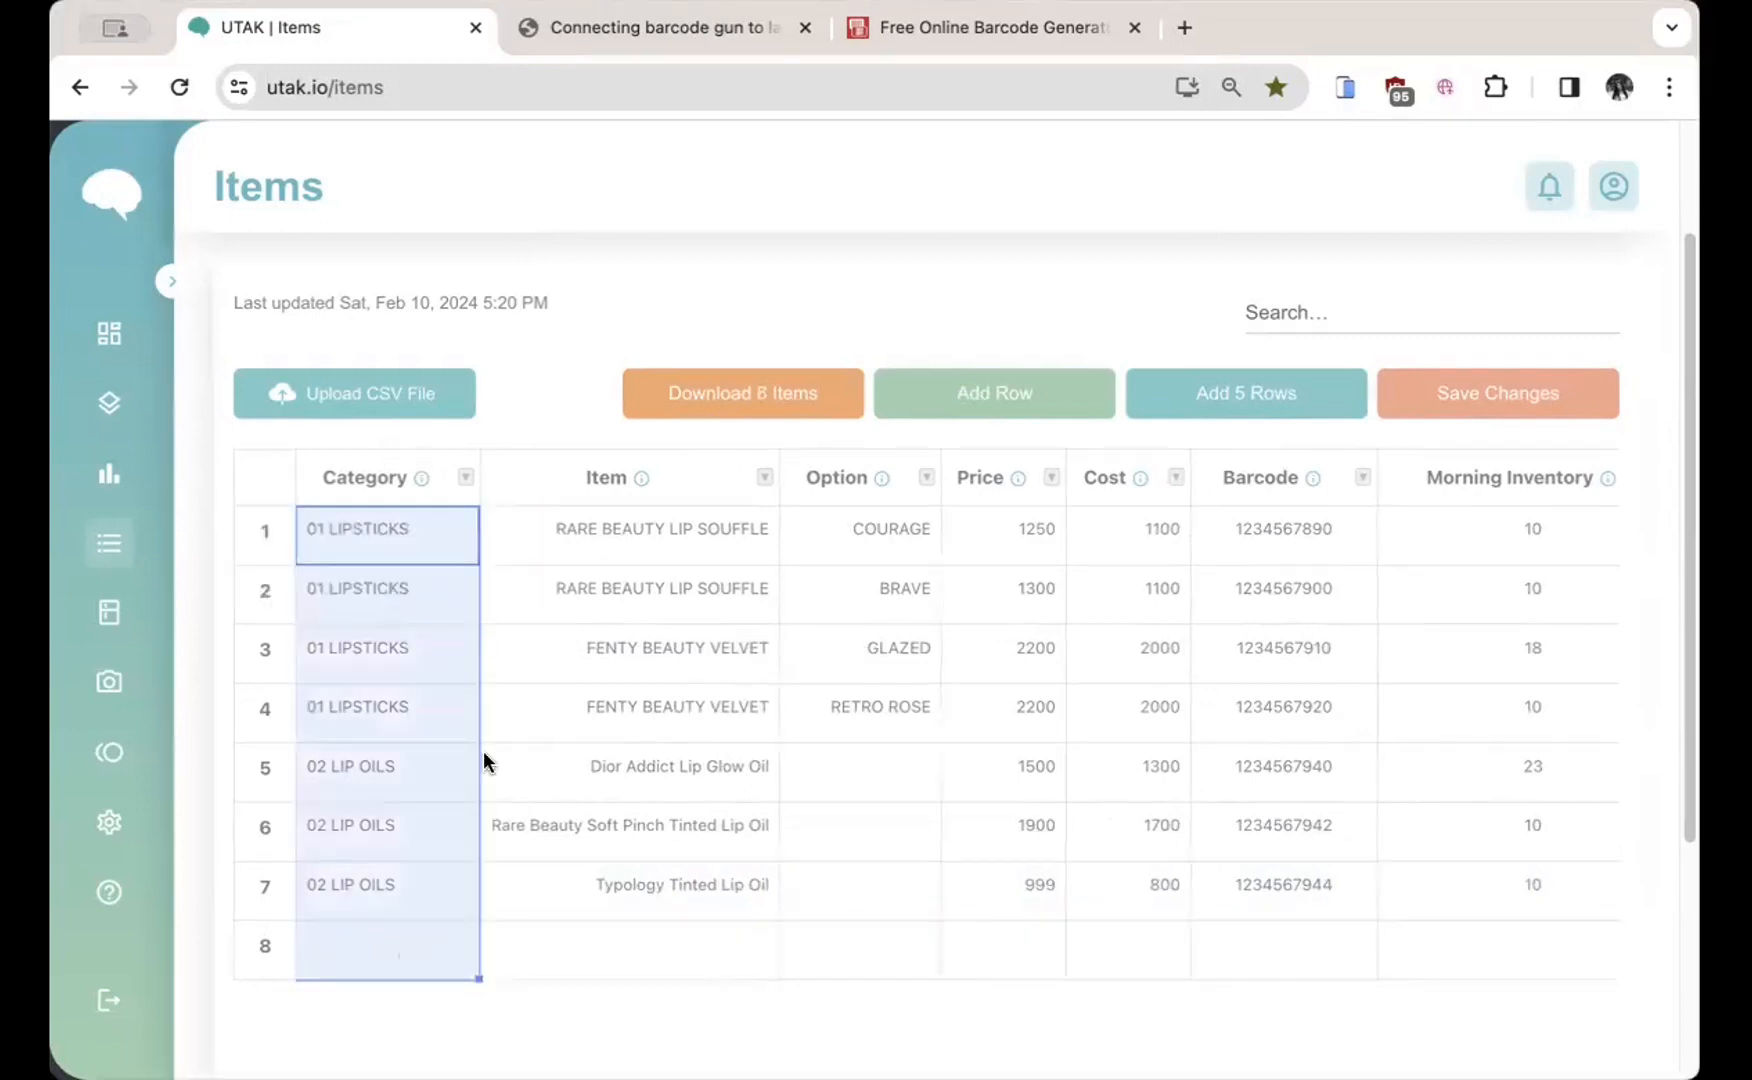
pyautogui.click(400, 945)
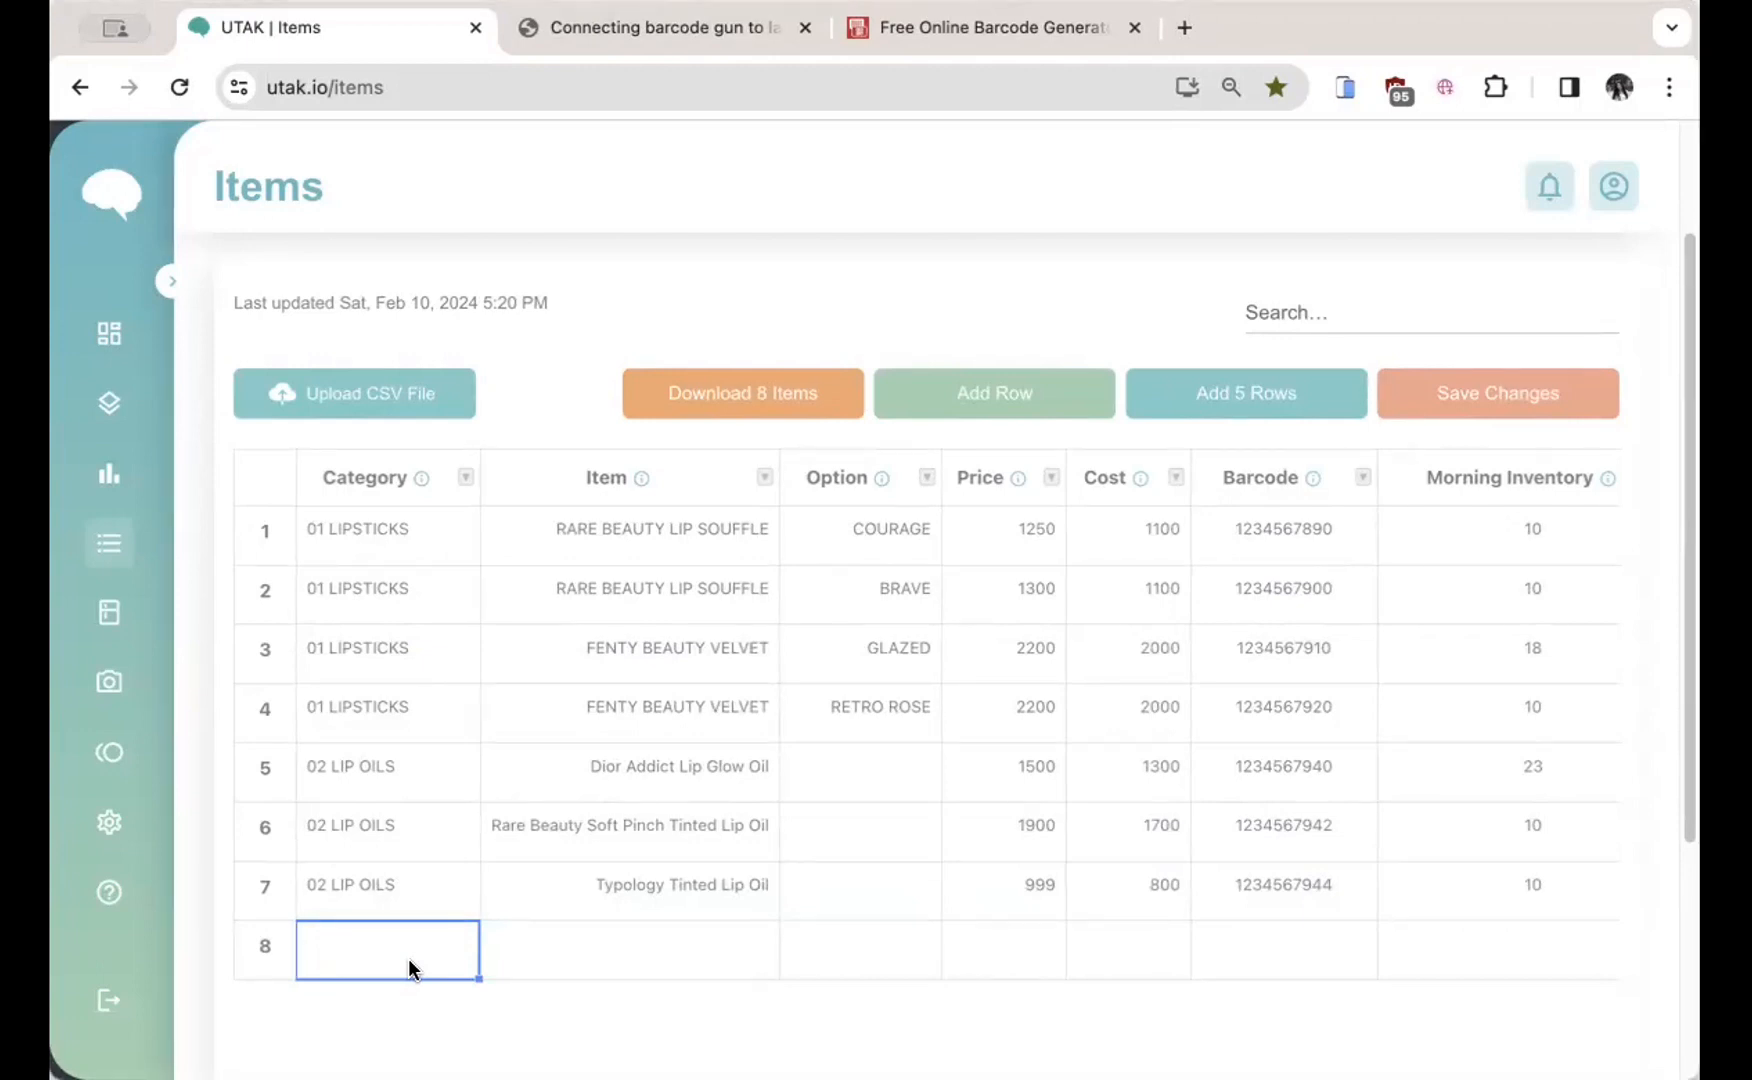
# Step: Enter 03 LIP BALMS as row 8's category and UTAK LIP BALM as its item
pyautogui.write('03 L')
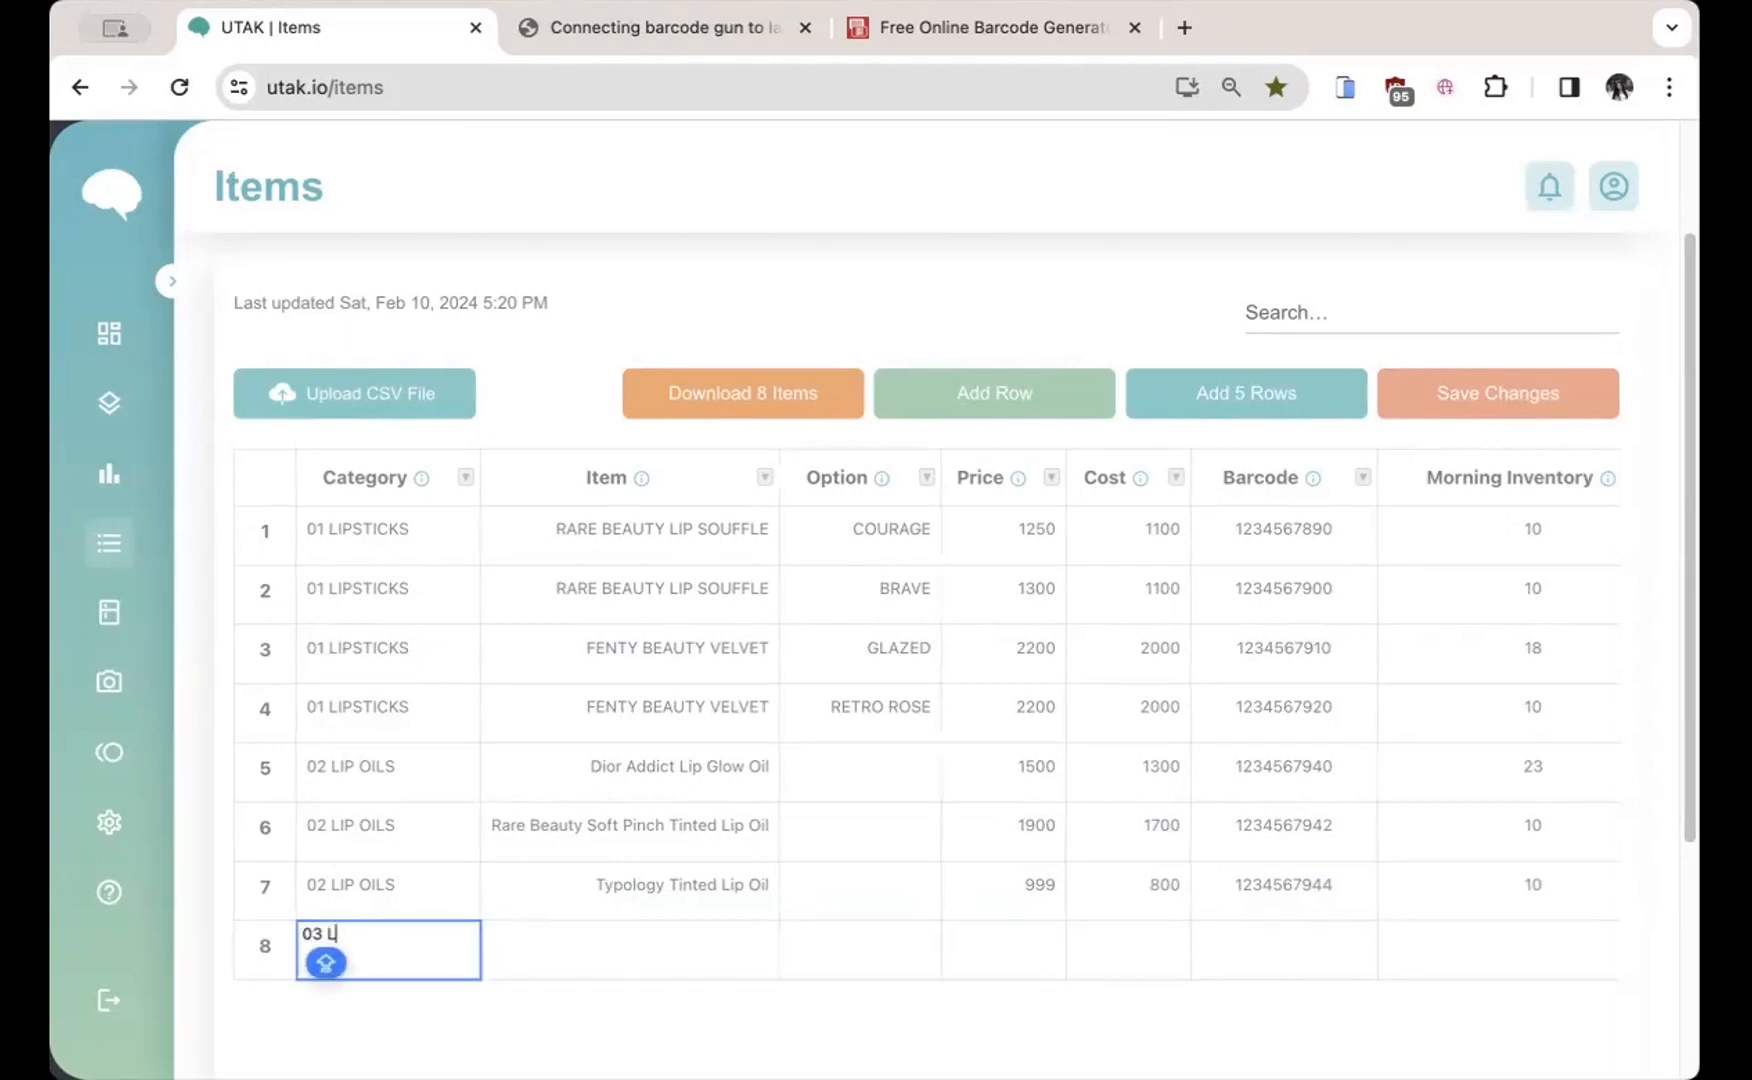
pyautogui.write('IP BALMS')
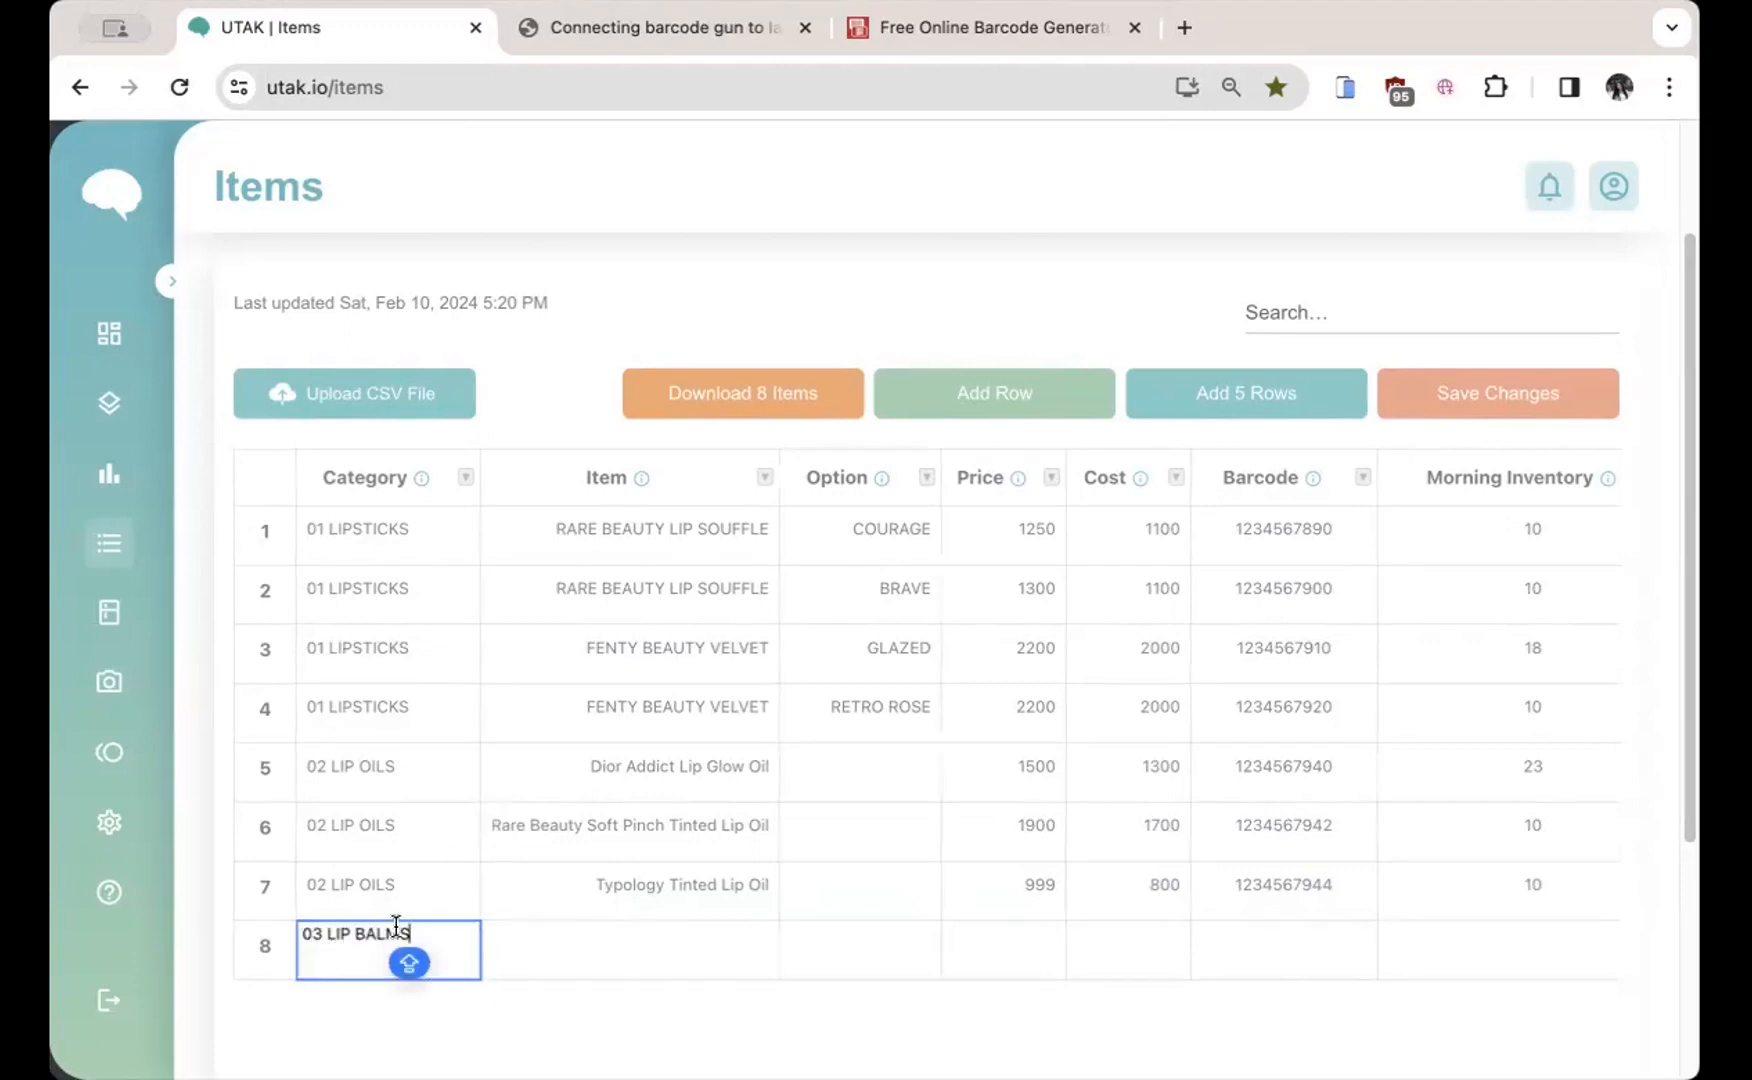
pyautogui.click(702, 457)
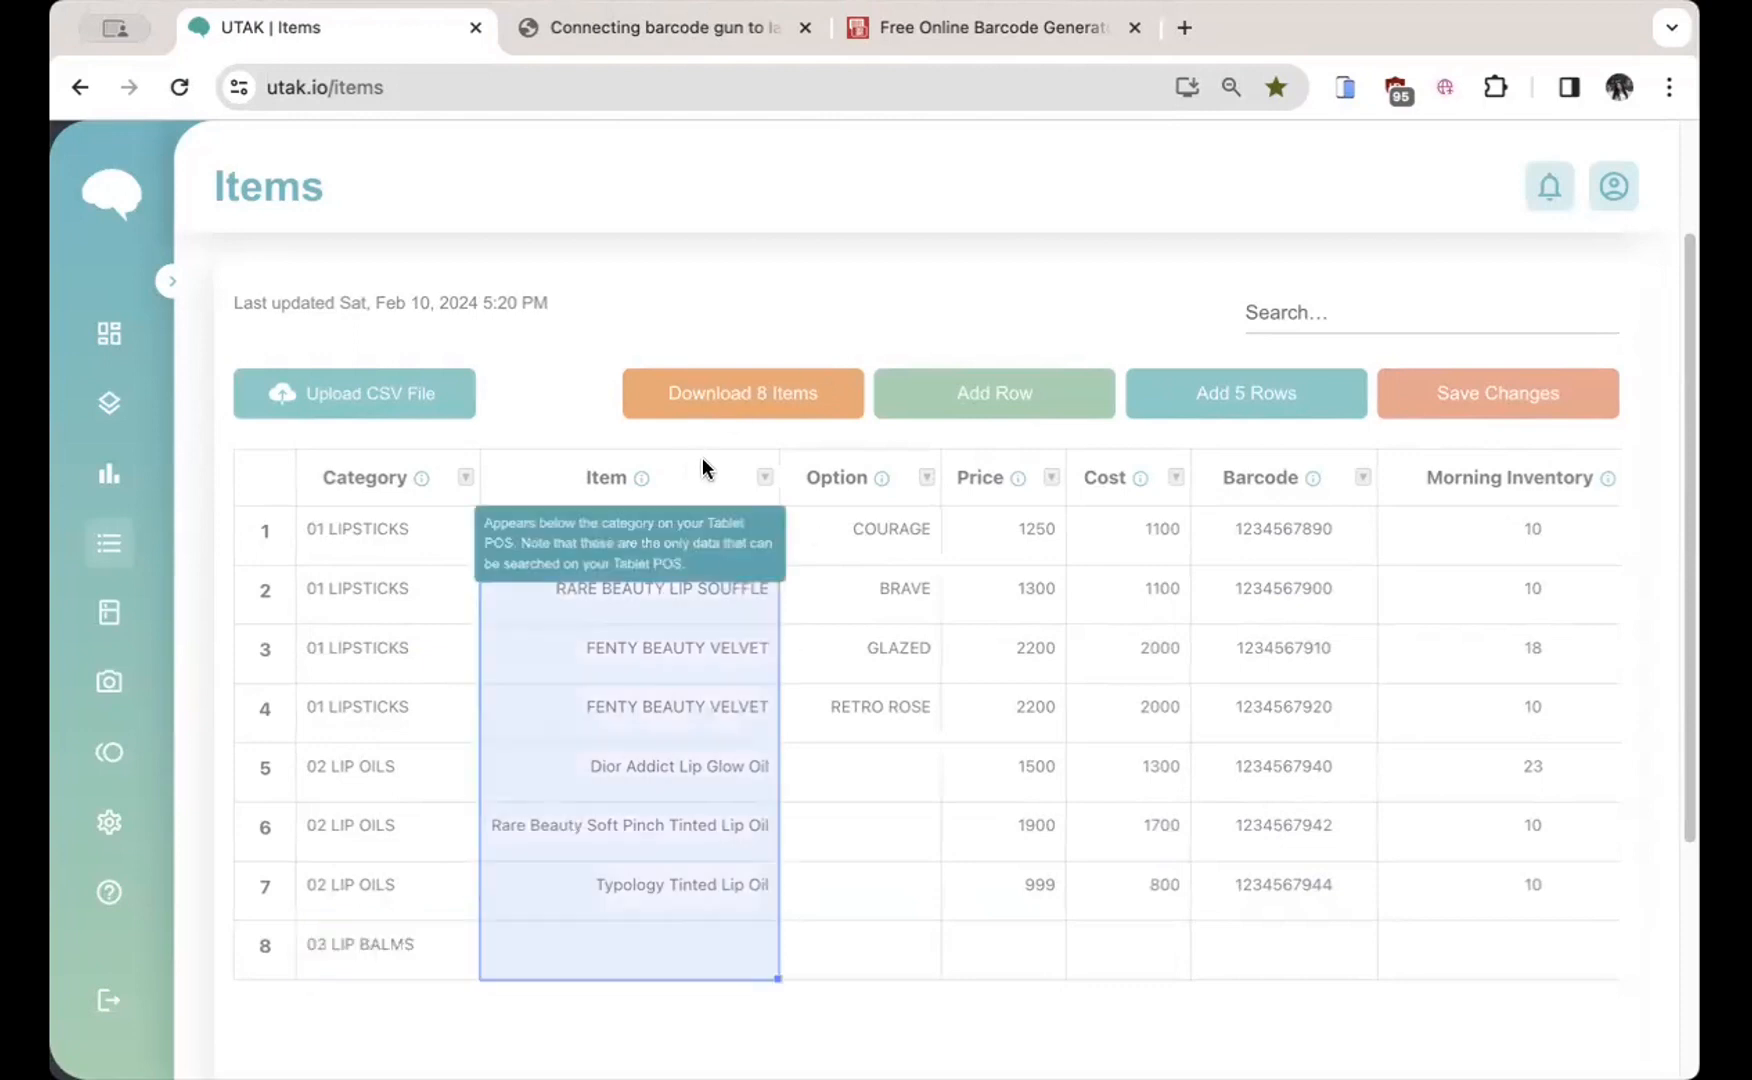
pyautogui.click(672, 947)
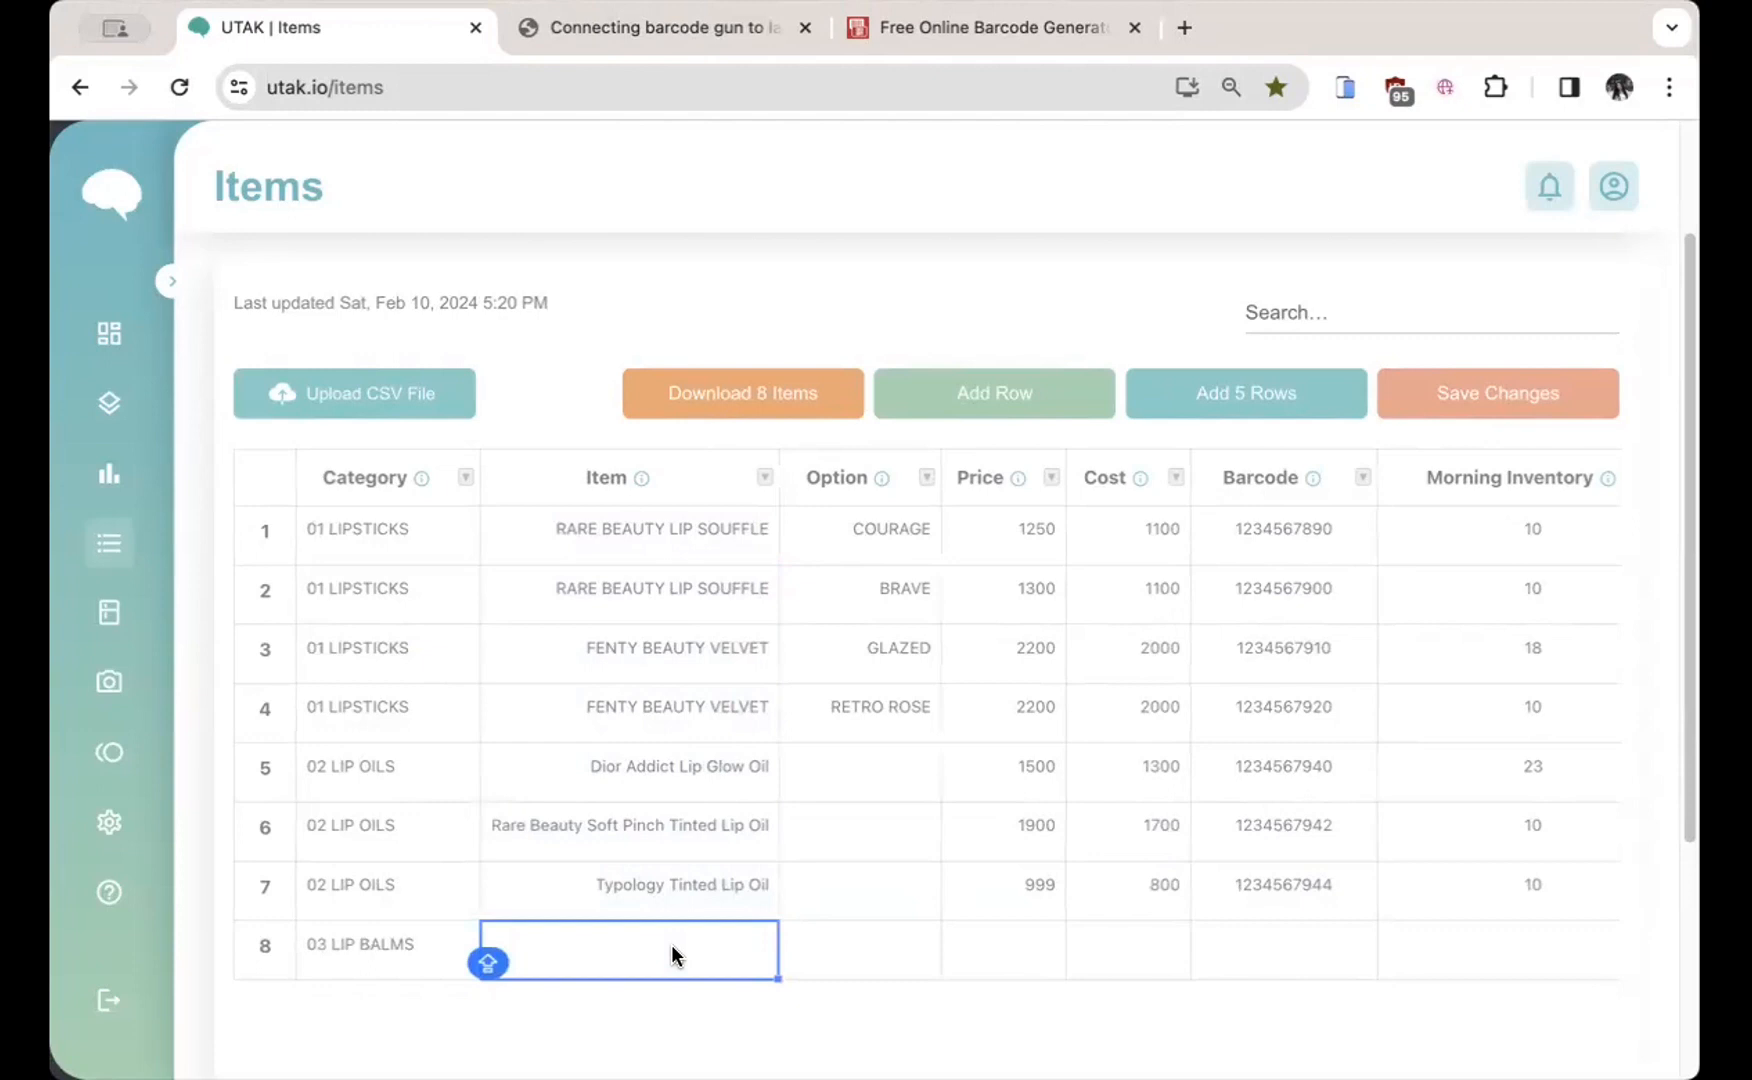
pyautogui.write('UTAK LIM')
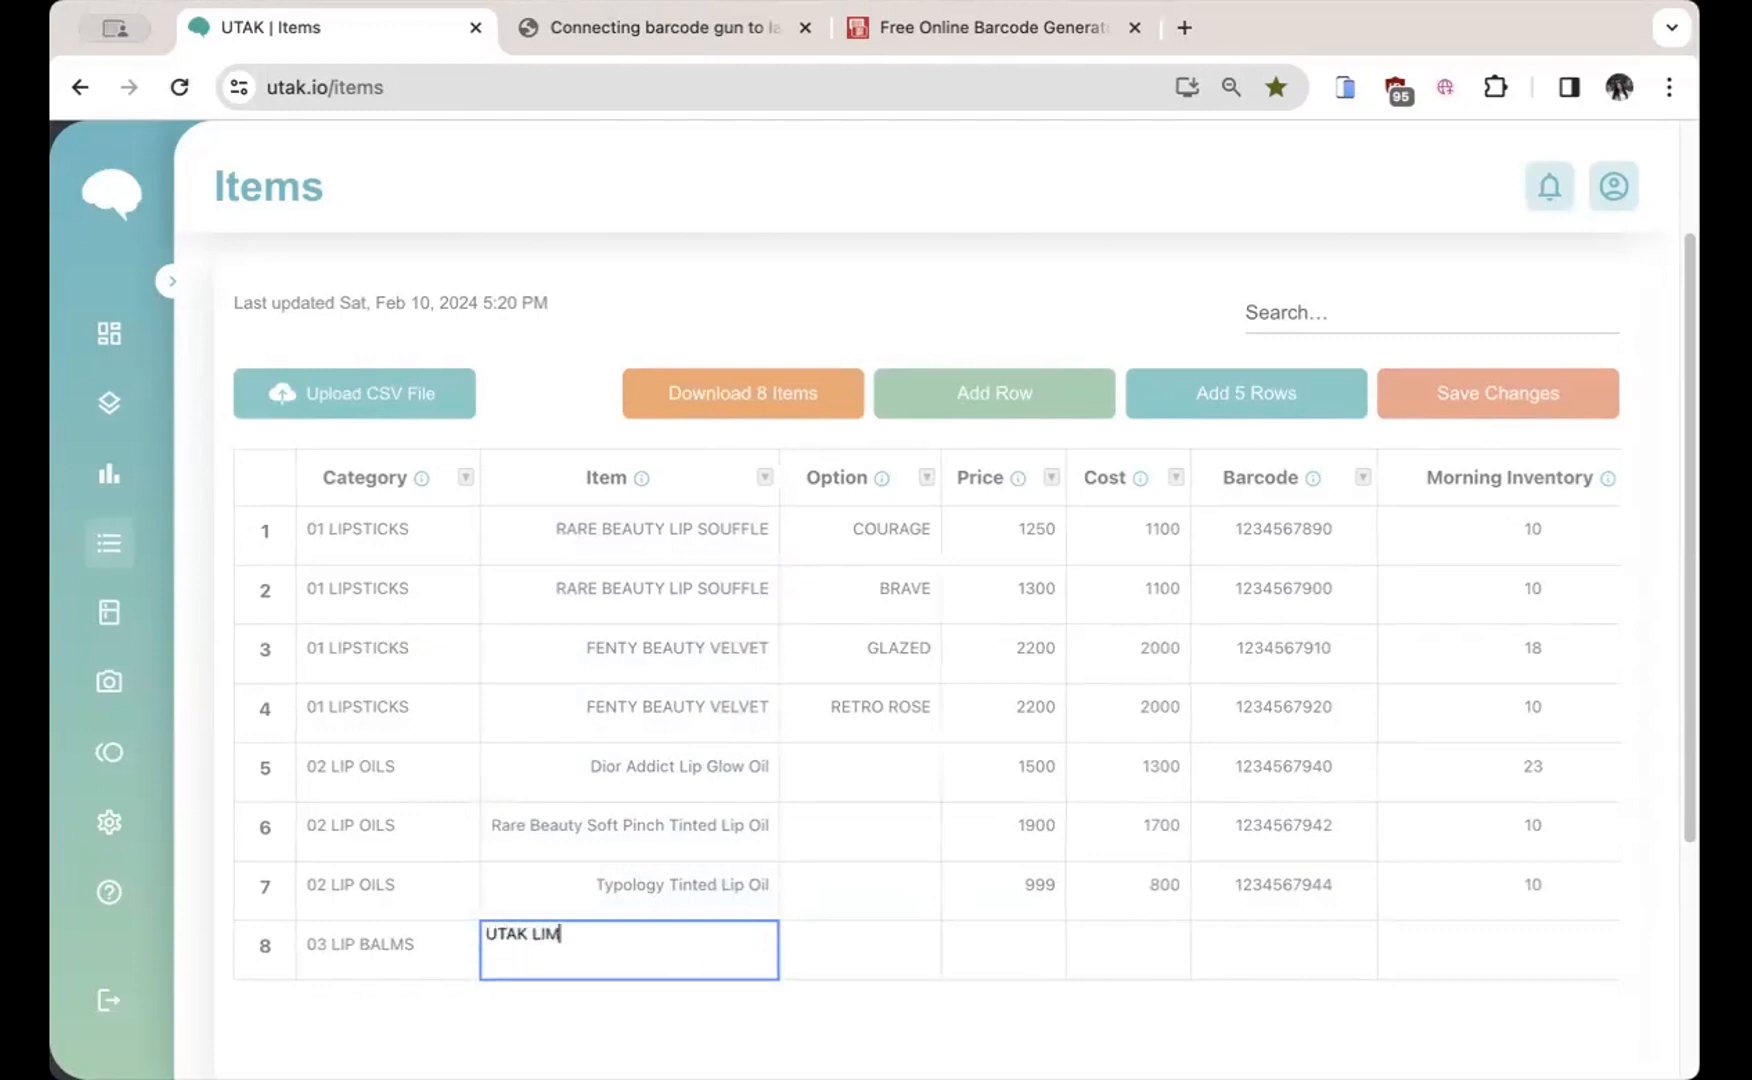
pyautogui.press('BackSpace')
pyautogui.write('P BALM')
pyautogui.moveTo(702, 947); pyautogui.dragTo(486, 932)
pyautogui.press('Return')
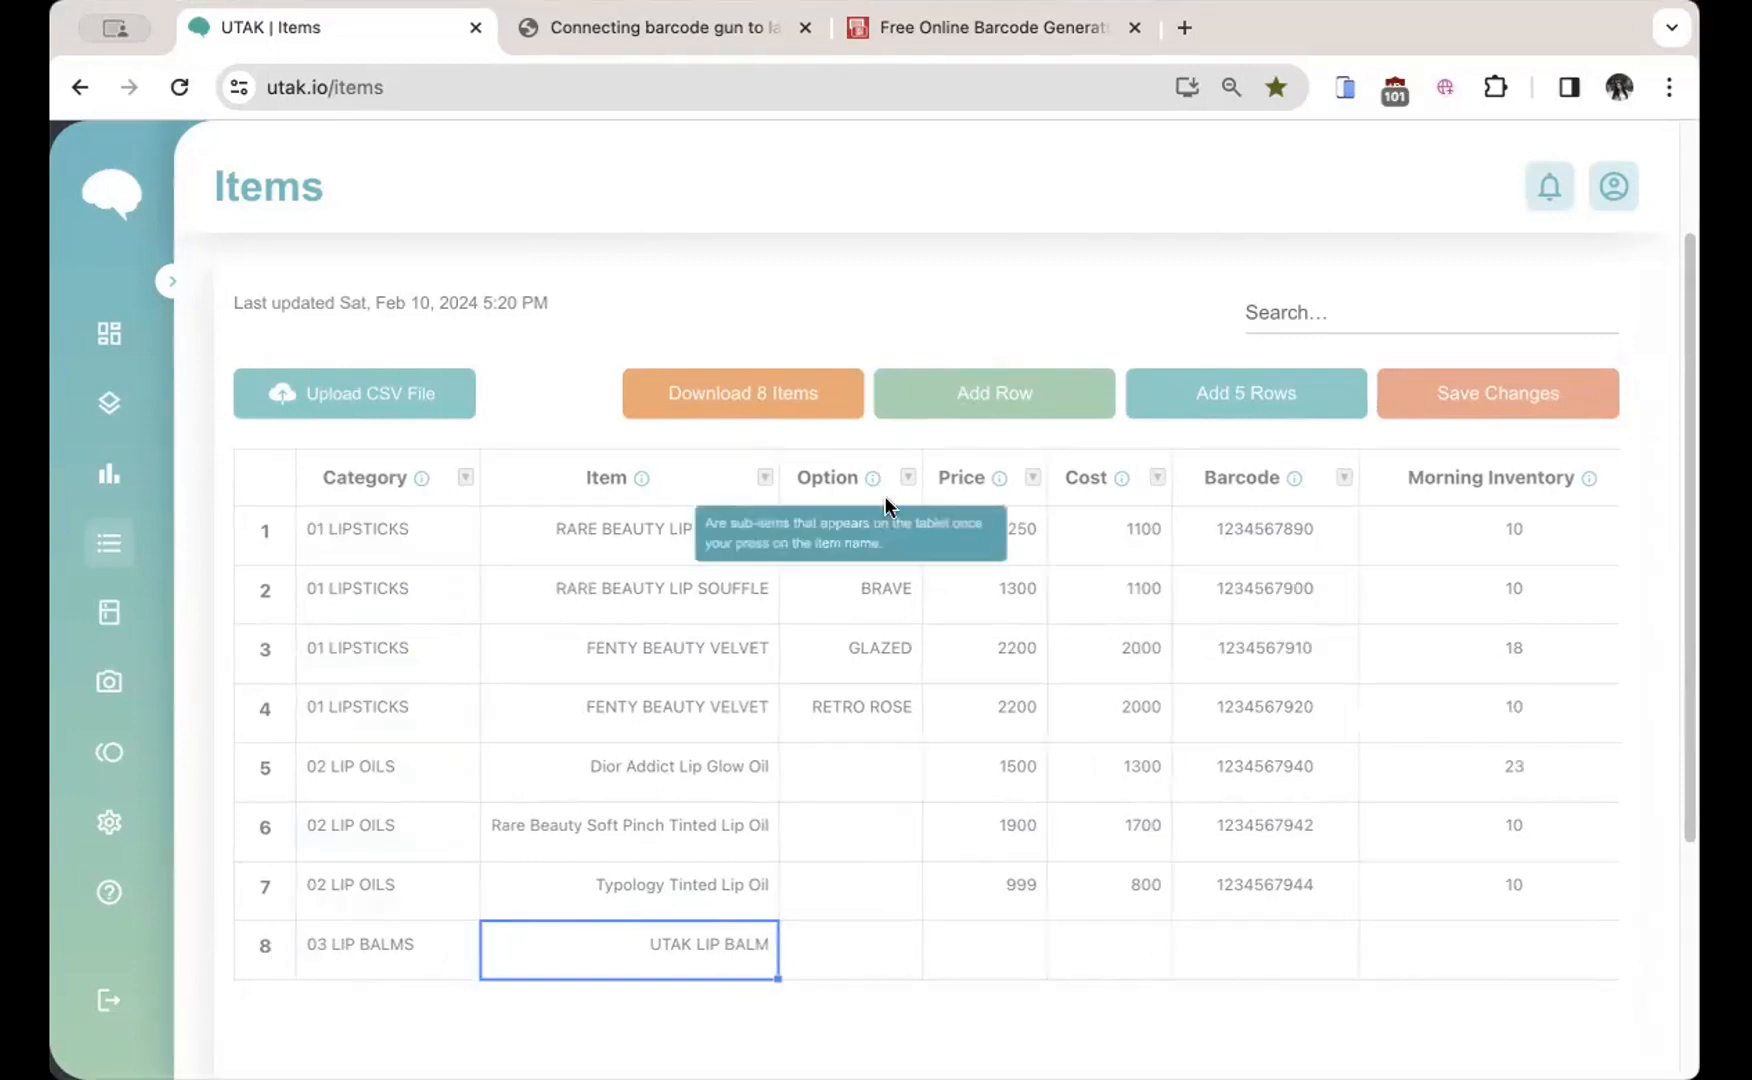
# Step: Select row 8's empty Option cell with Caps Lock turned on
pyautogui.click(838, 462)
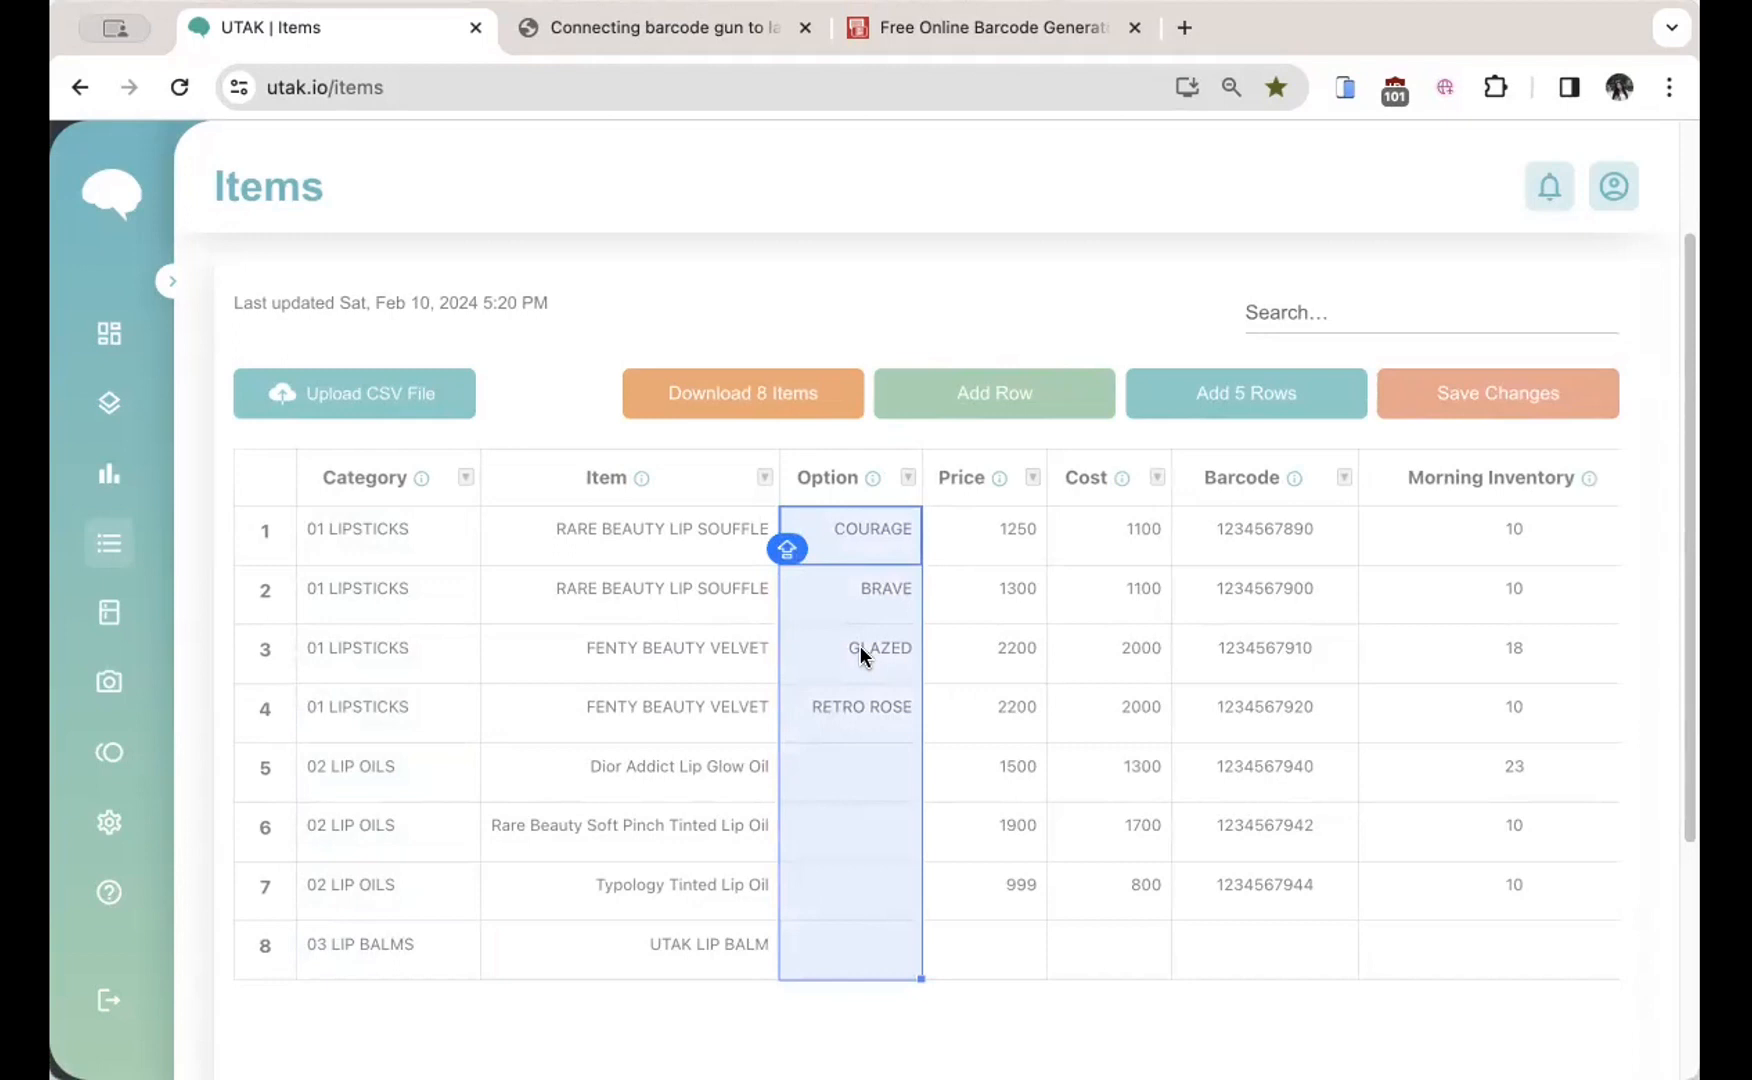
pyautogui.click(853, 952)
pyautogui.press('capslock')
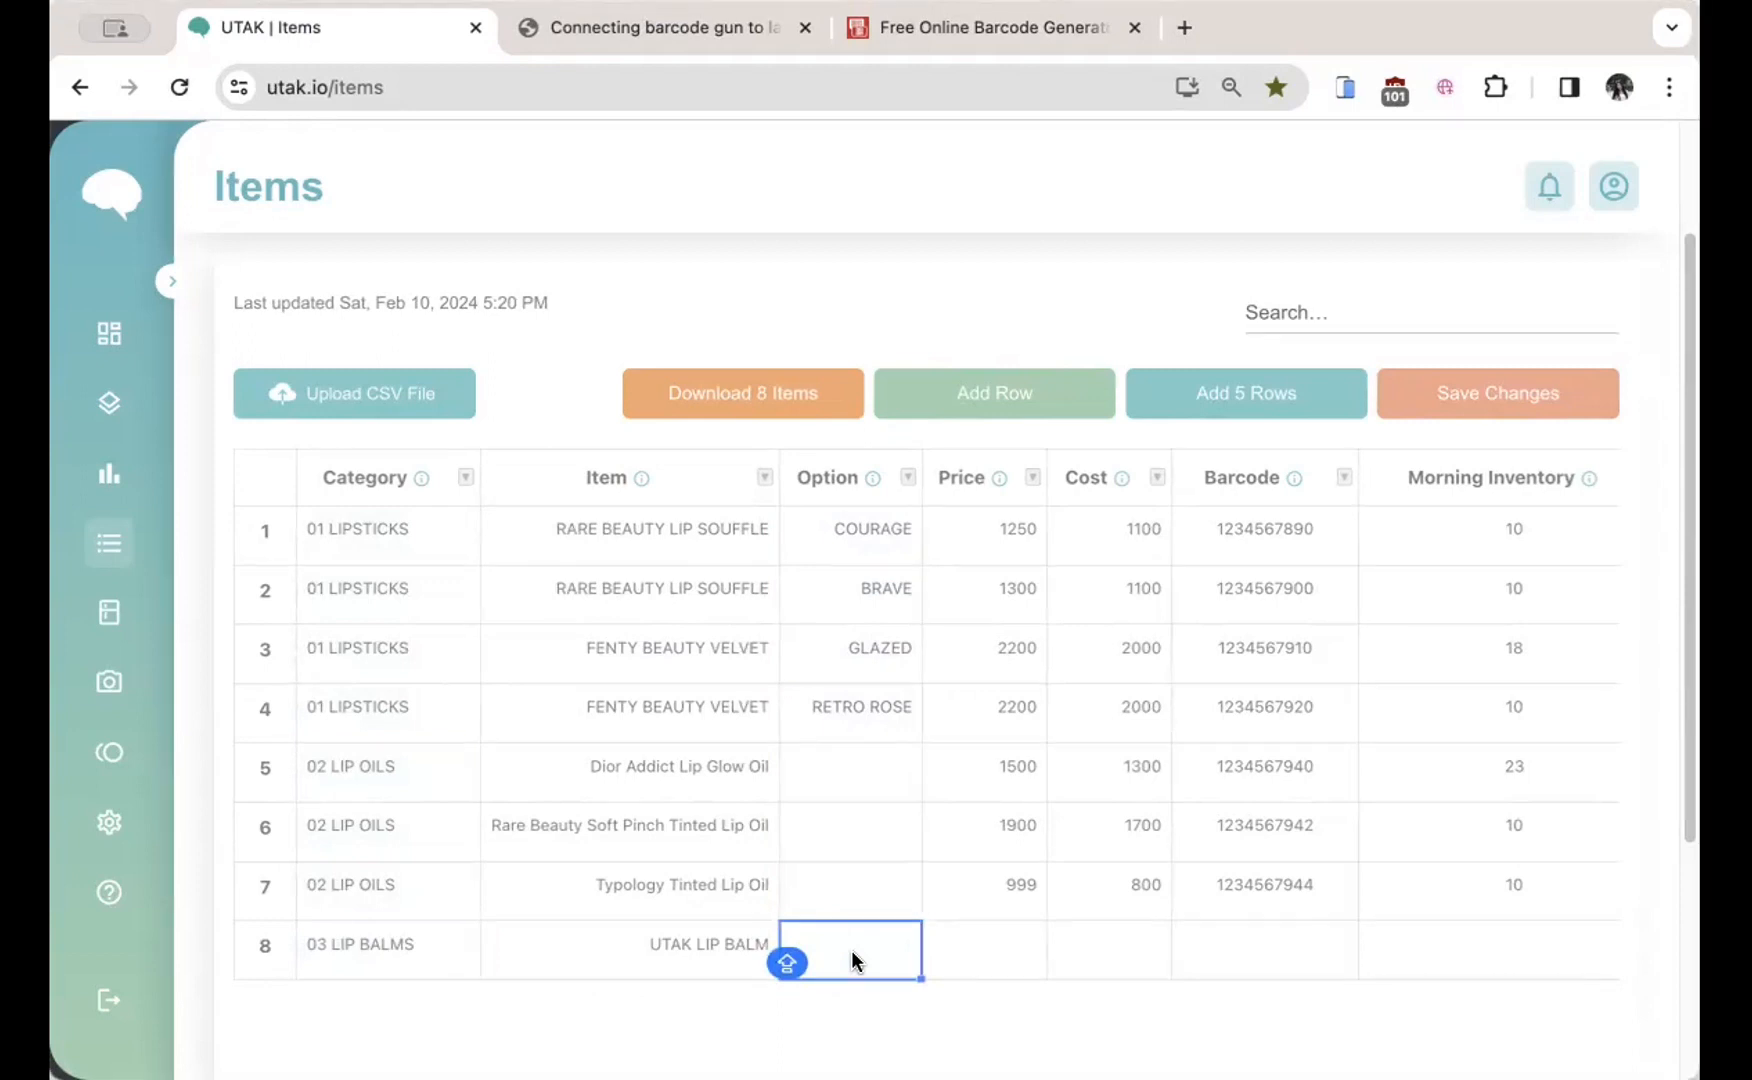
# Step: Set row 8's option to PINK
pyautogui.write('P')
pyautogui.press('BackSpace')
pyautogui.write('NK')
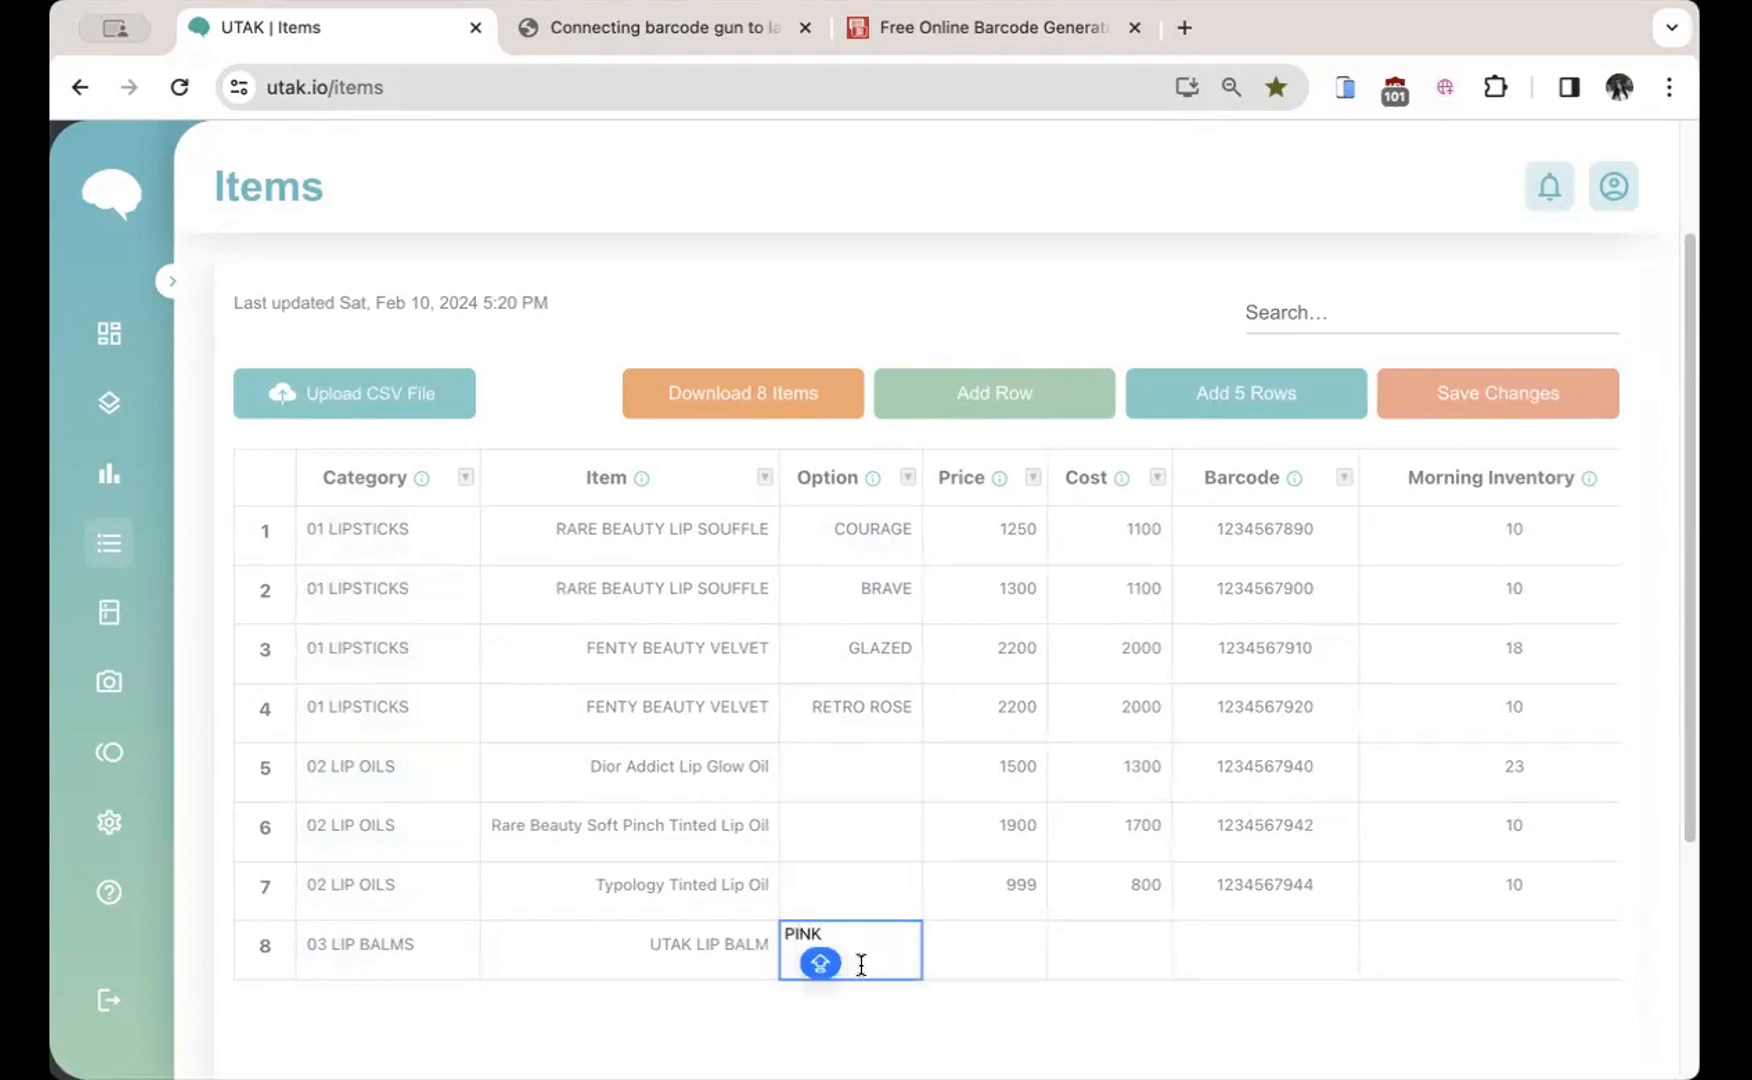
pyautogui.press('Tab')
pyautogui.click(898, 952)
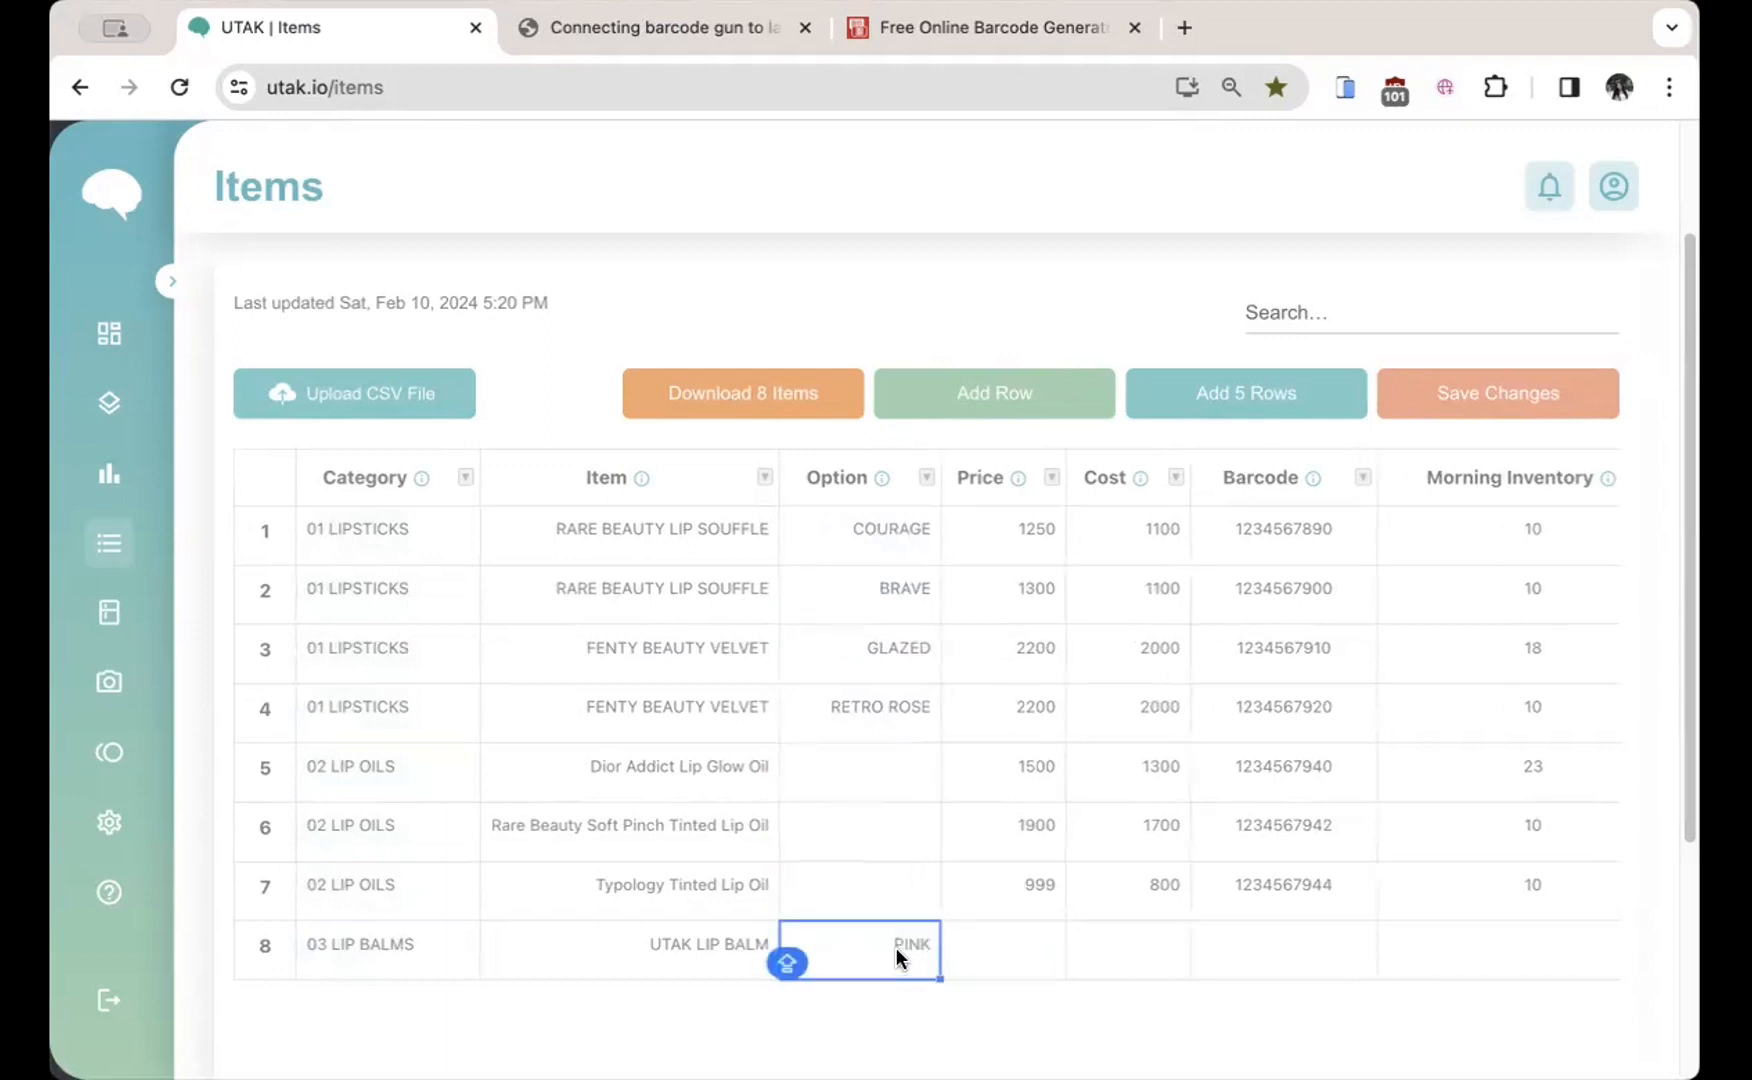
# Step: Insert row 9 with option RED and fill row 8's category and item down into it
pyautogui.rightClick(897, 947)
pyautogui.click(985, 698)
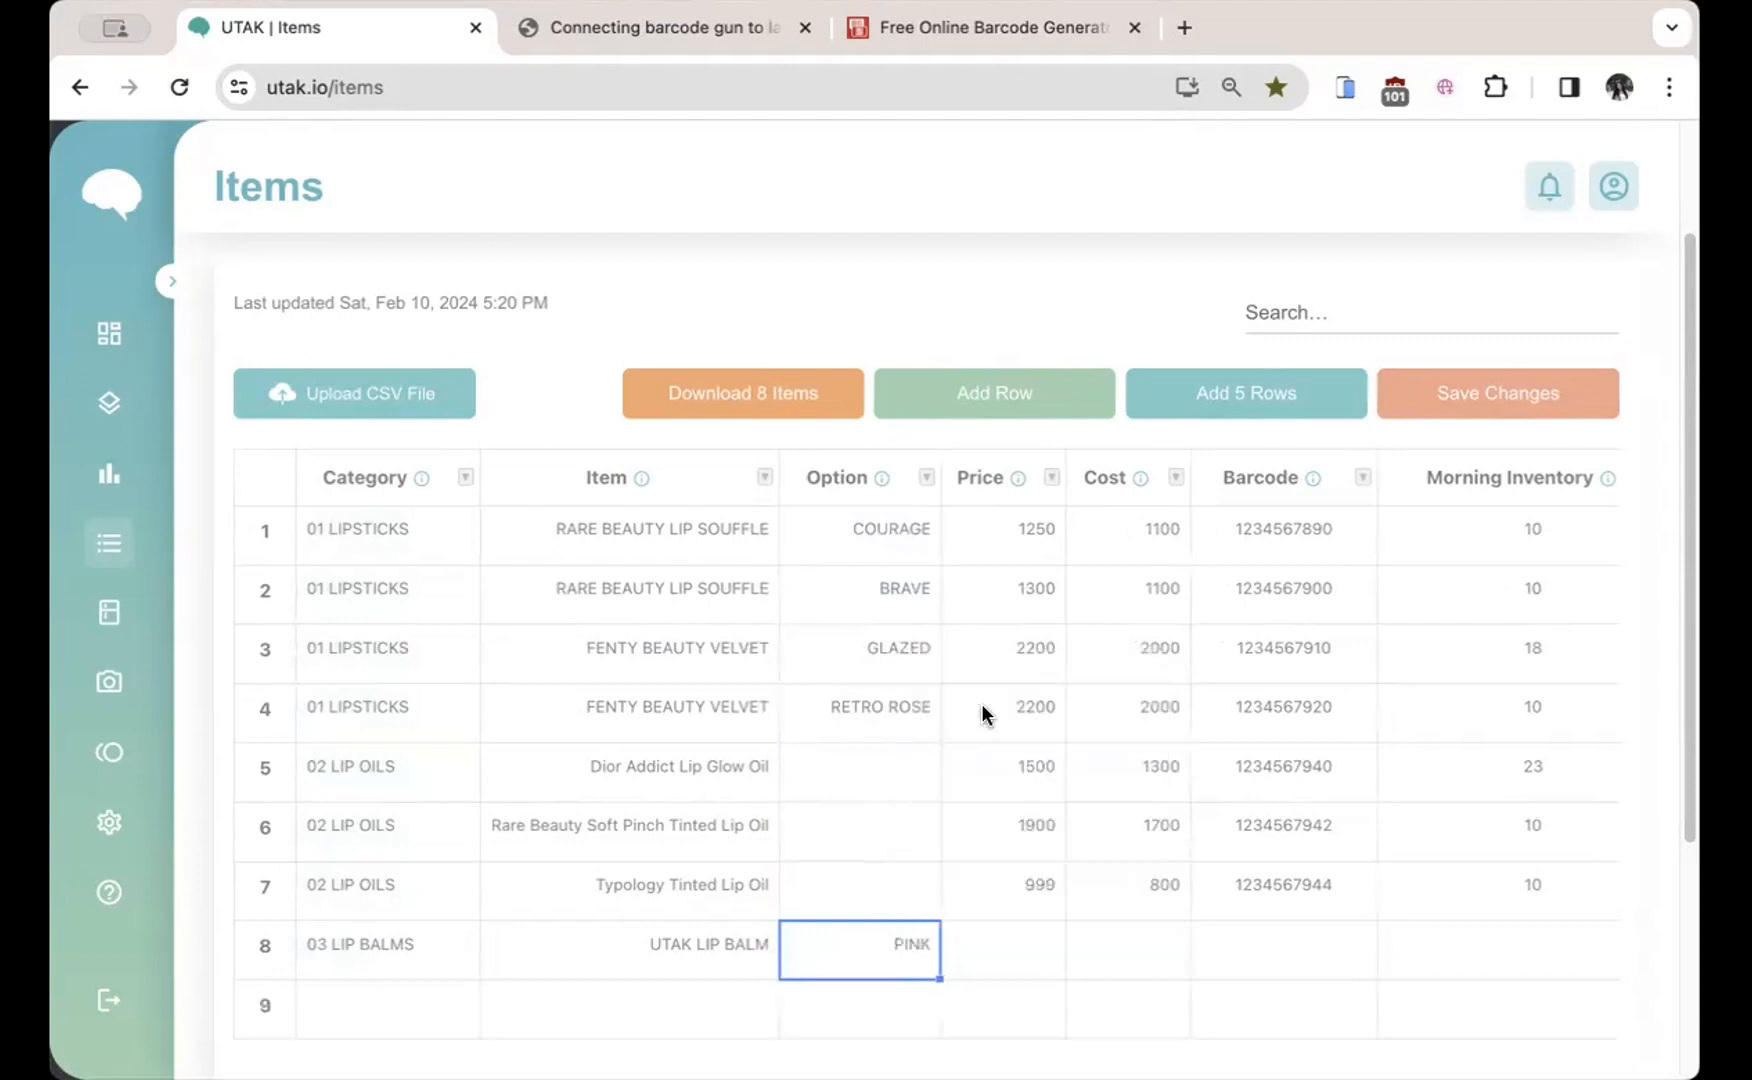
pyautogui.click(890, 1002)
pyautogui.write('RED')
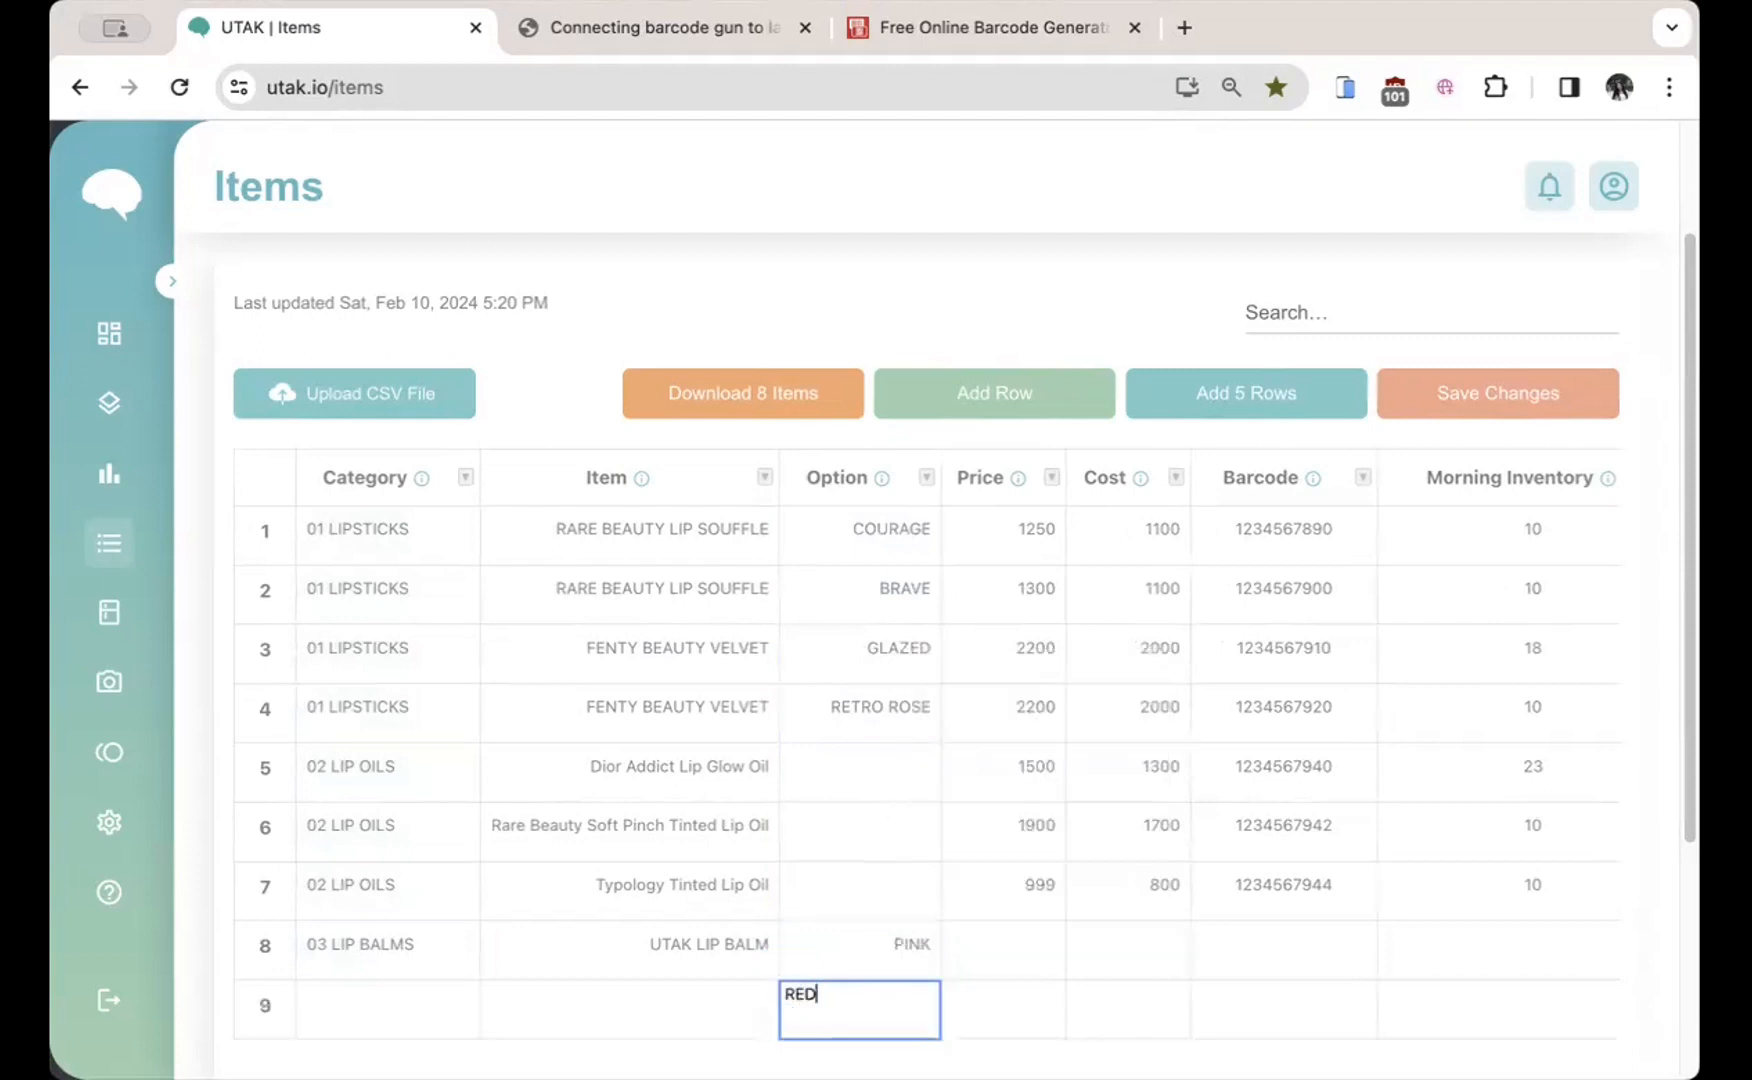
pyautogui.press('Return')
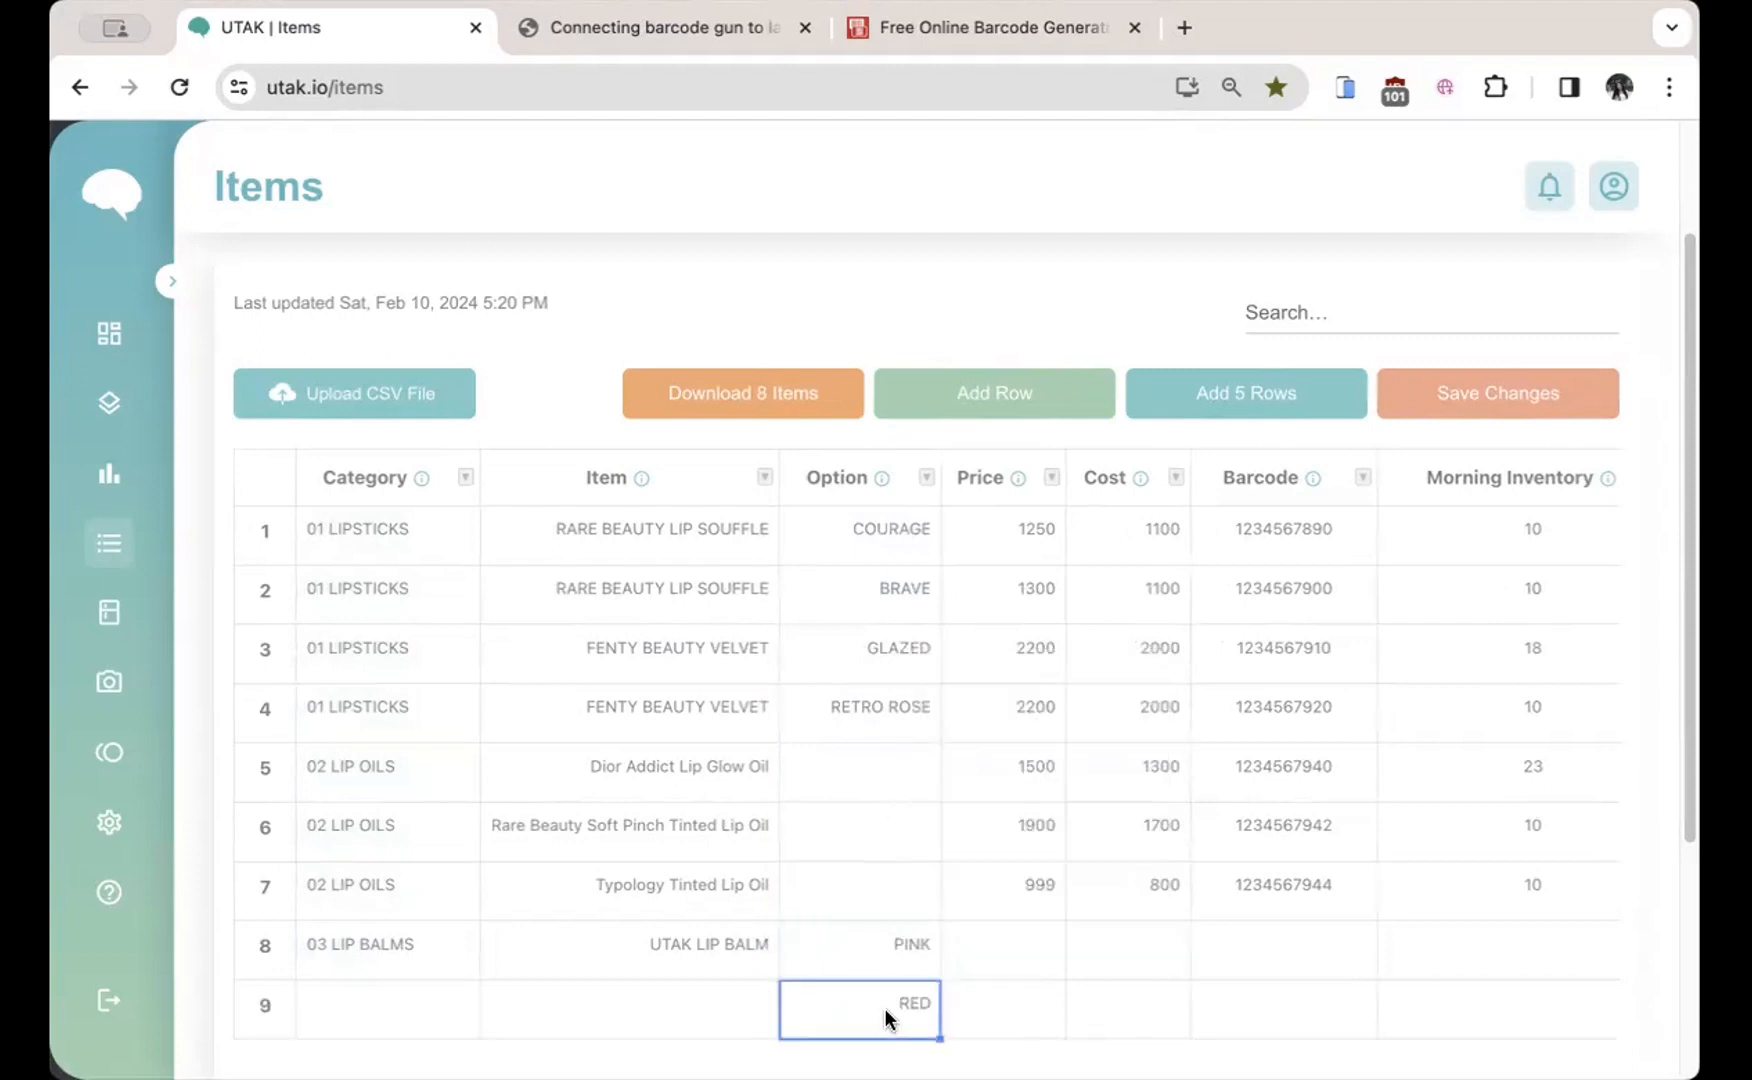
pyautogui.click(685, 940)
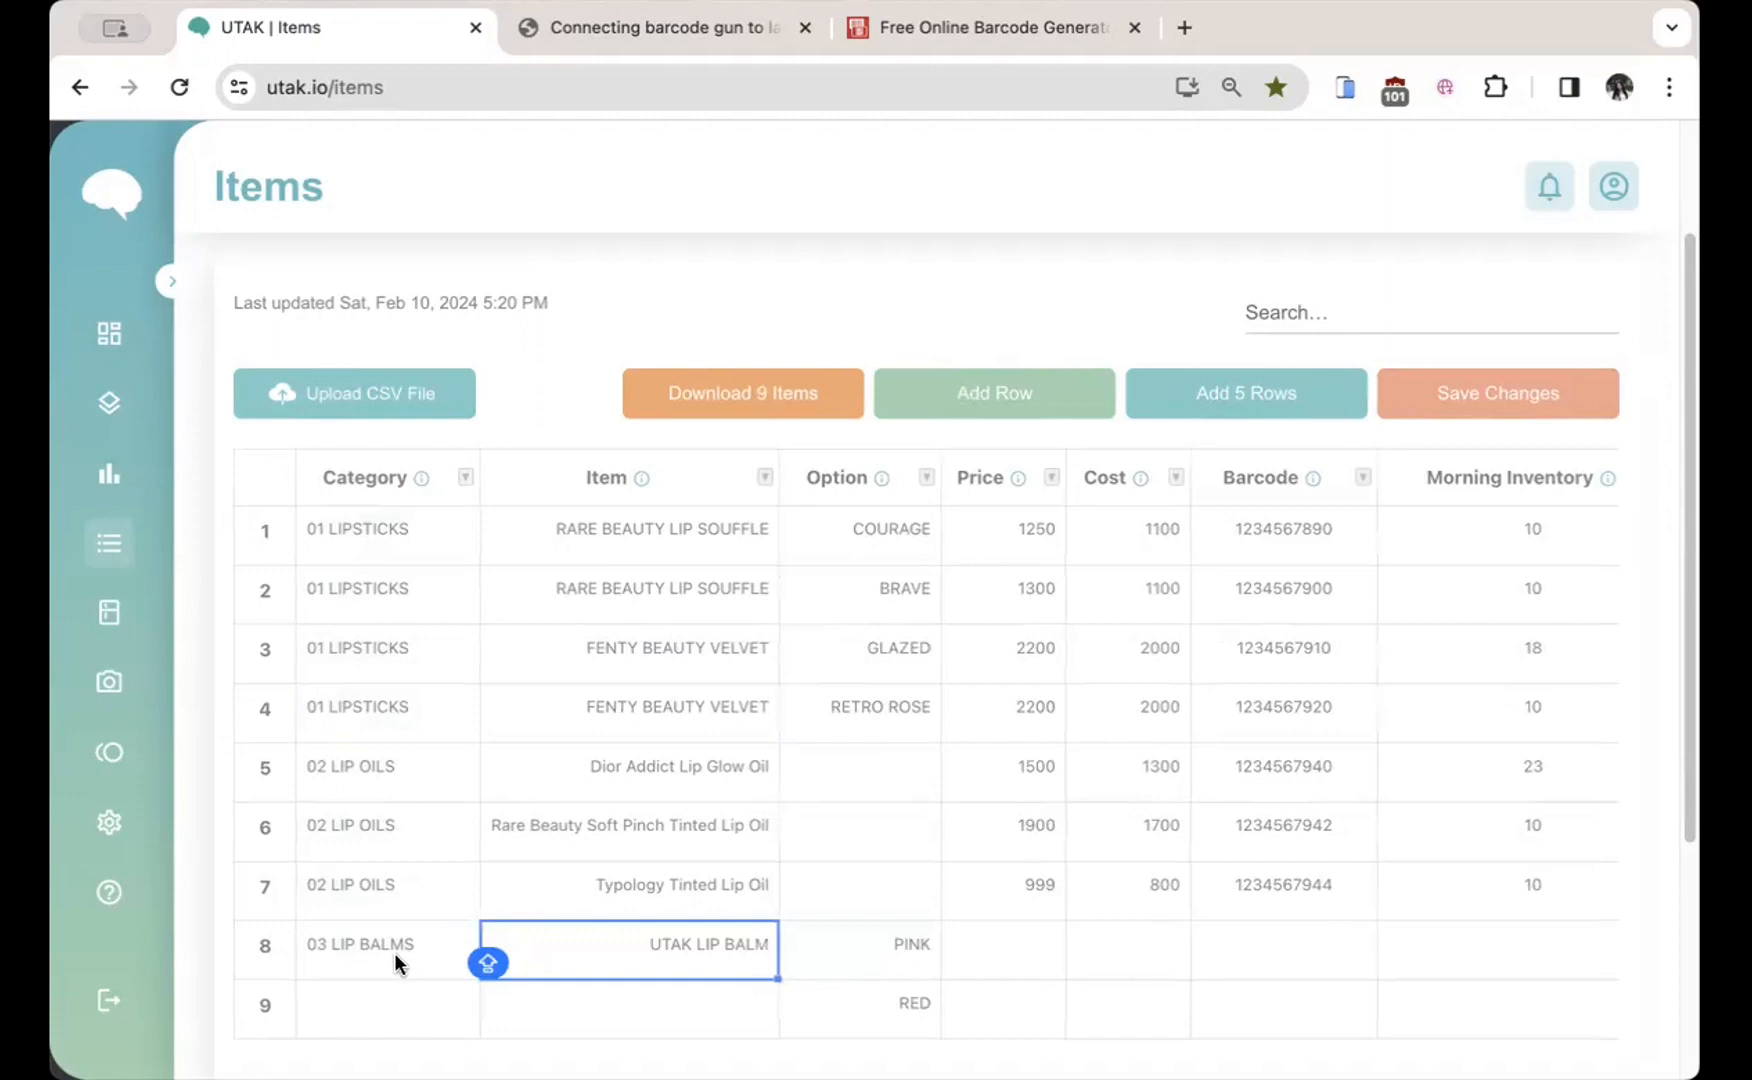
pyautogui.moveTo(394, 955); pyautogui.dragTo(765, 1016)
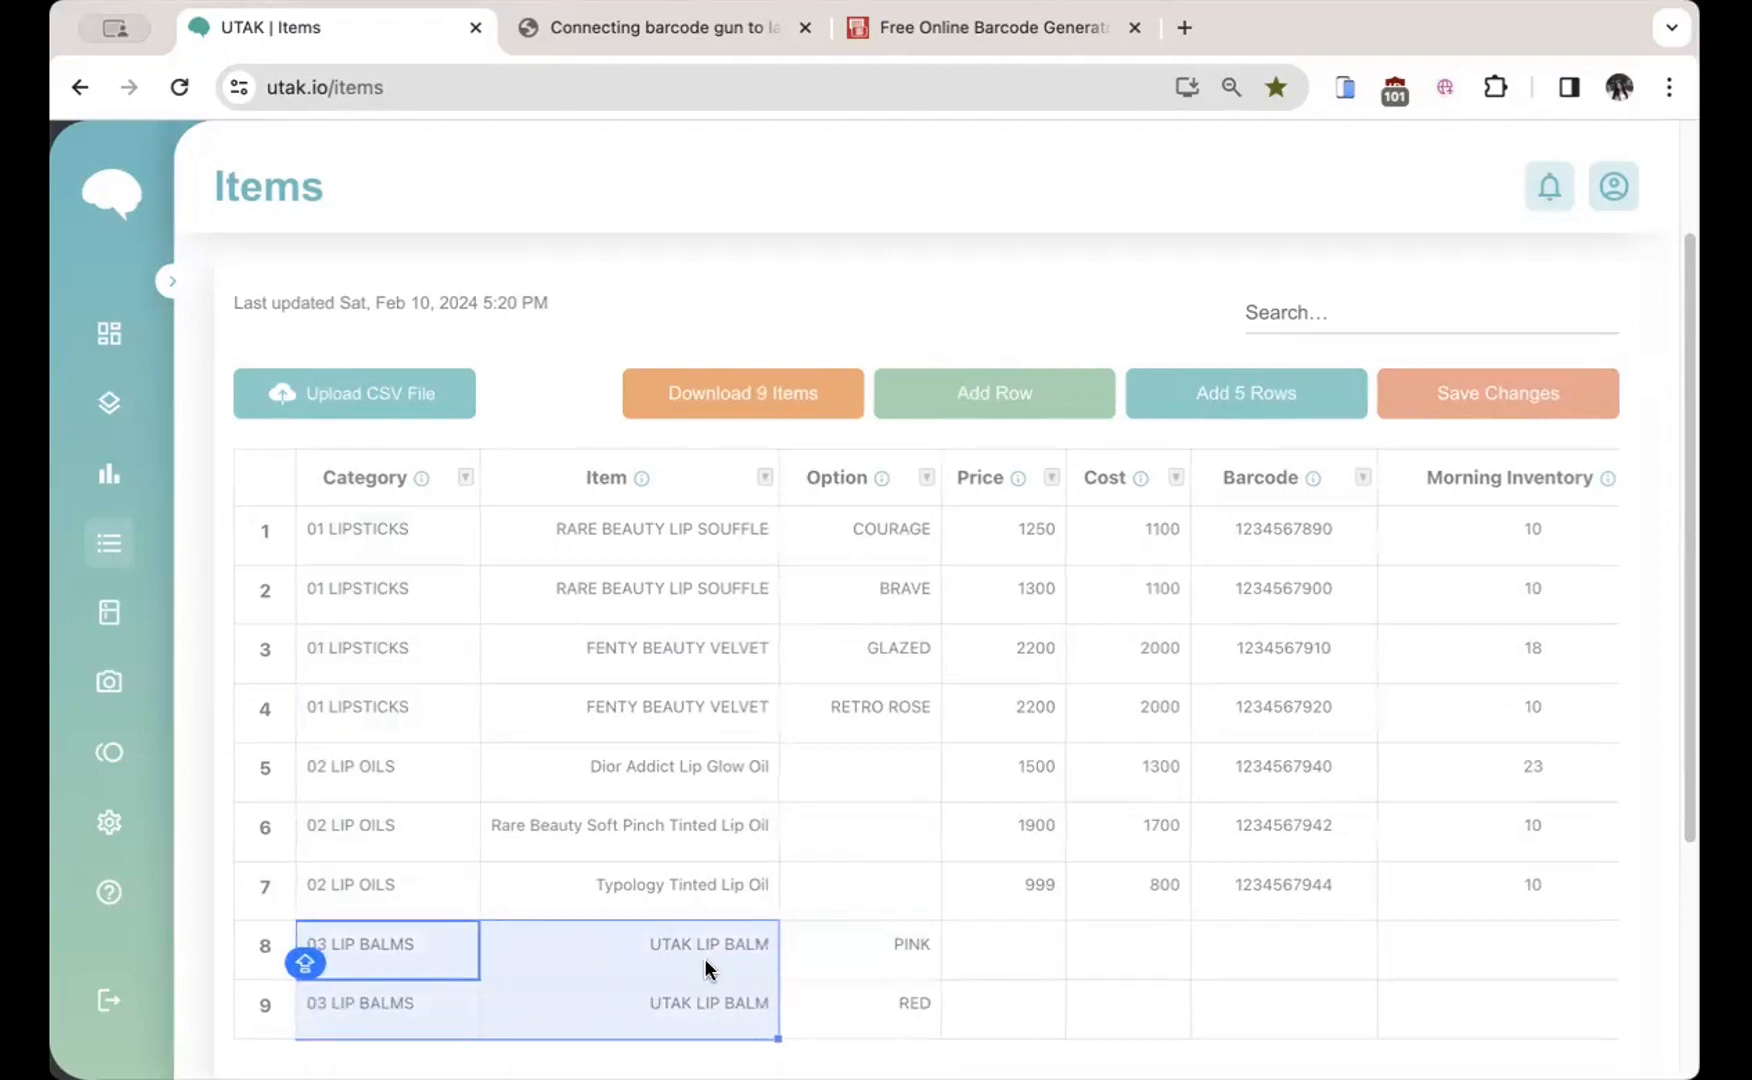
# Step: Enter a price of 899 for both UTAK LIP BALM rows, PINK and RED
pyautogui.click(886, 940)
pyautogui.click(886, 998)
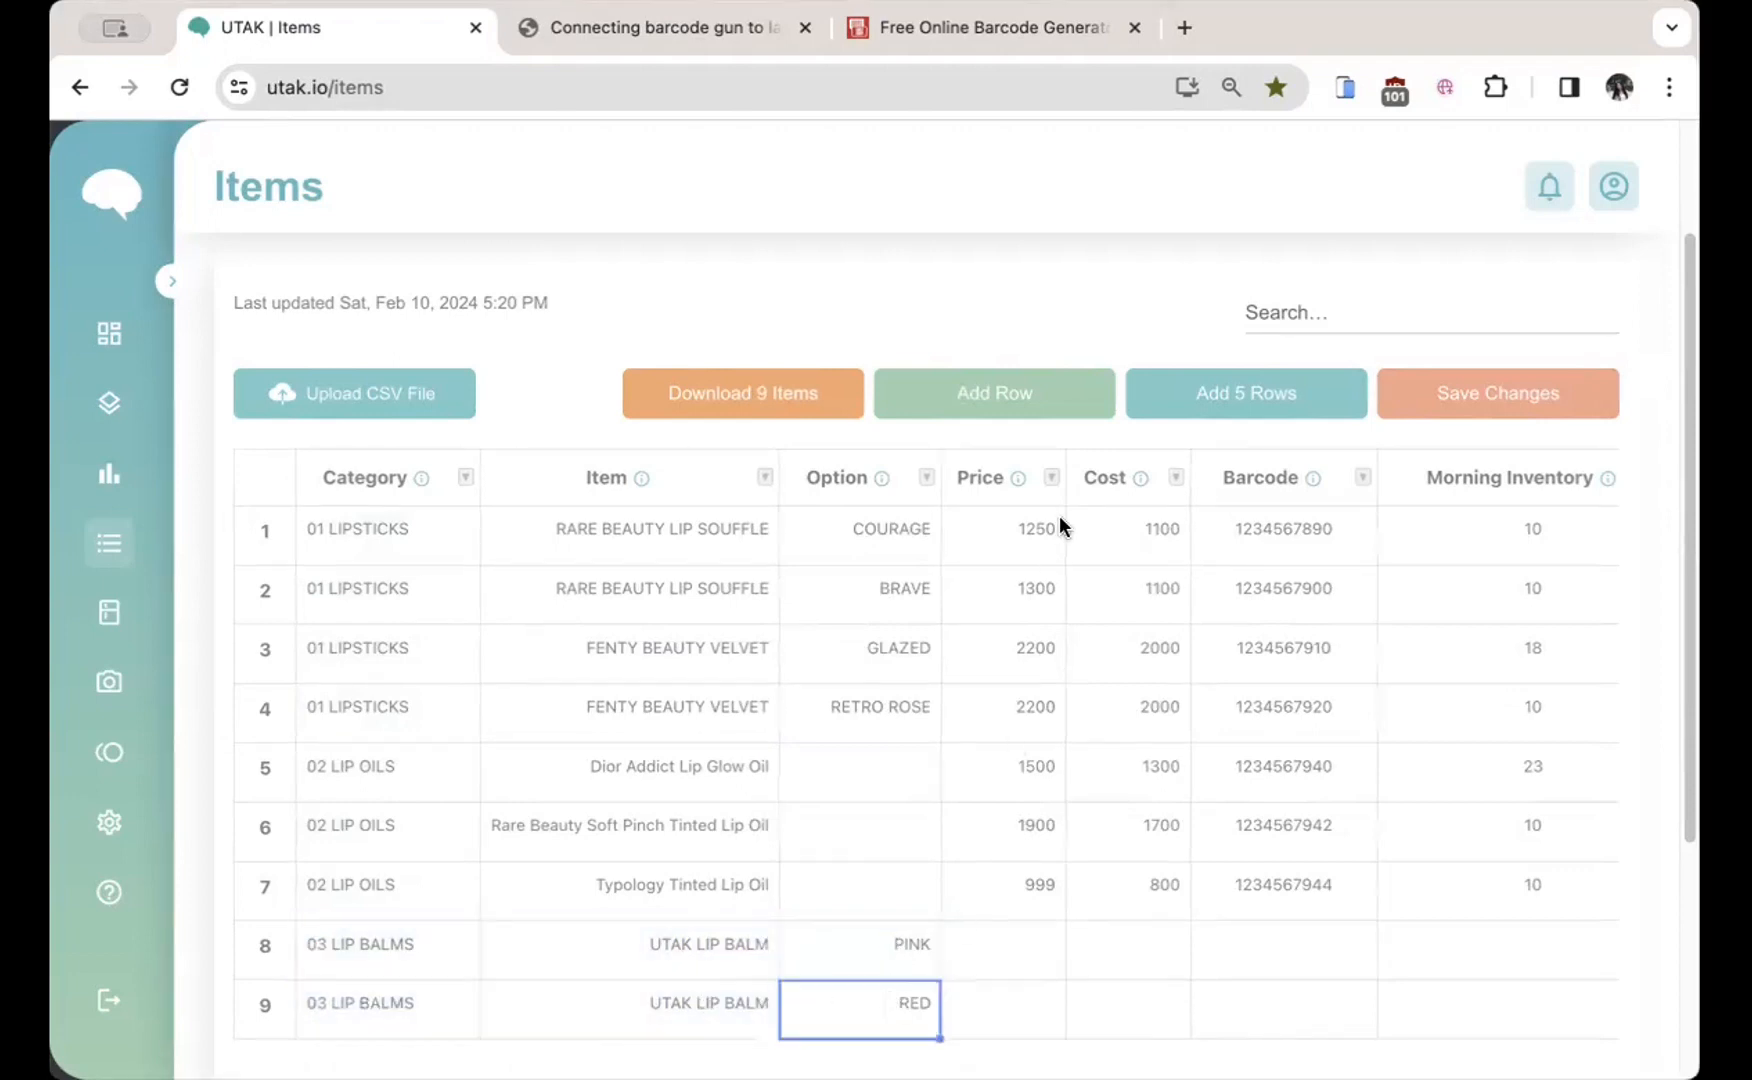
pyautogui.click(1041, 456)
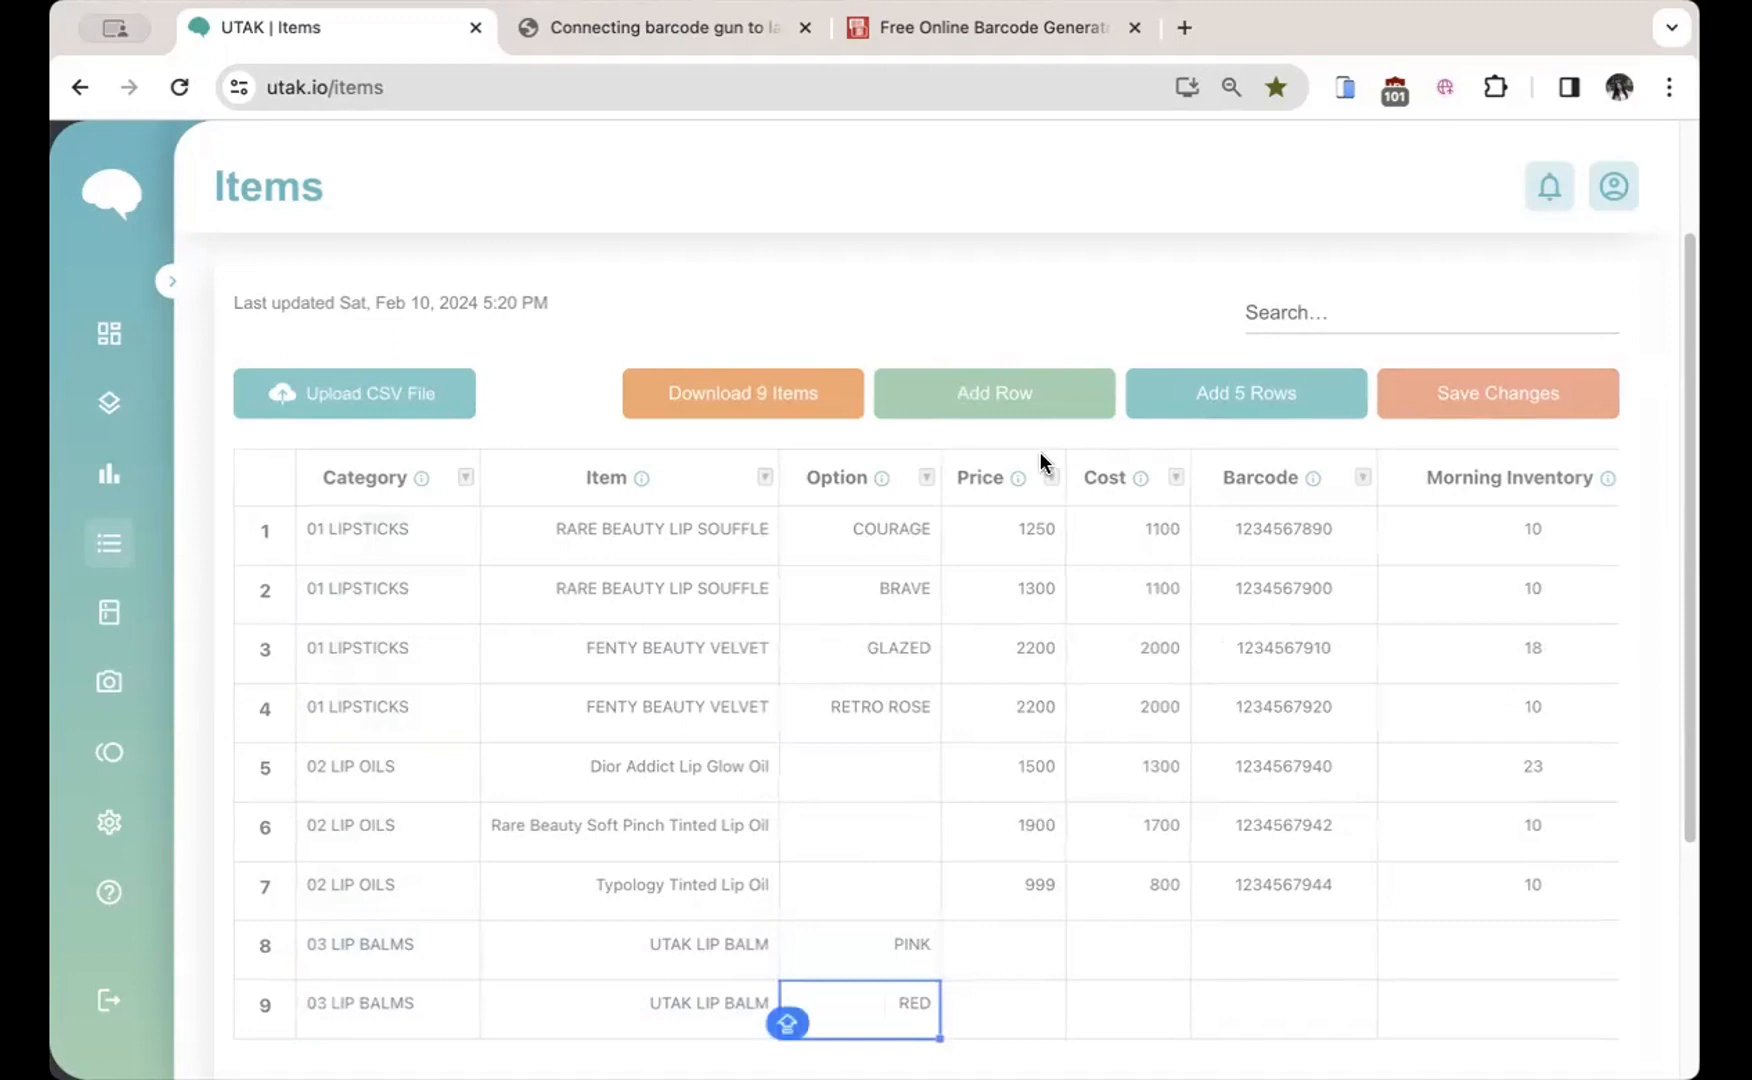
pyautogui.click(1016, 944)
pyautogui.click(1005, 996)
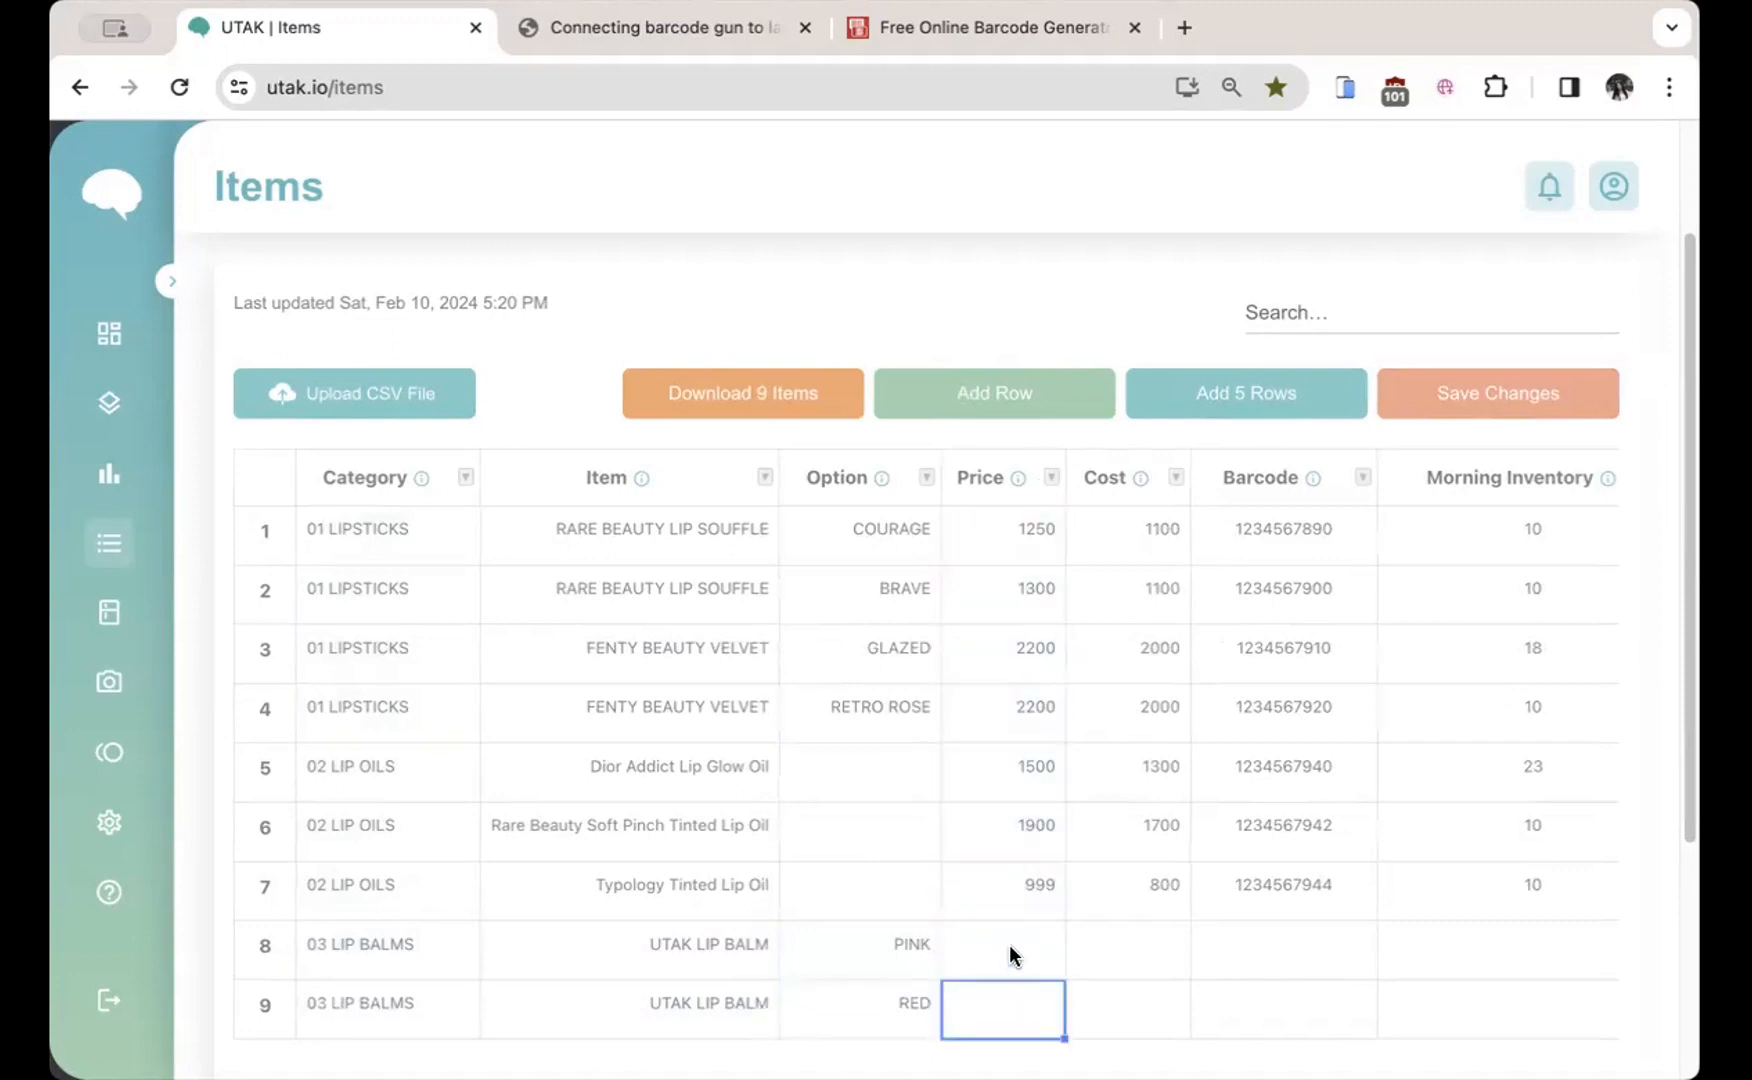
pyautogui.click(1009, 944)
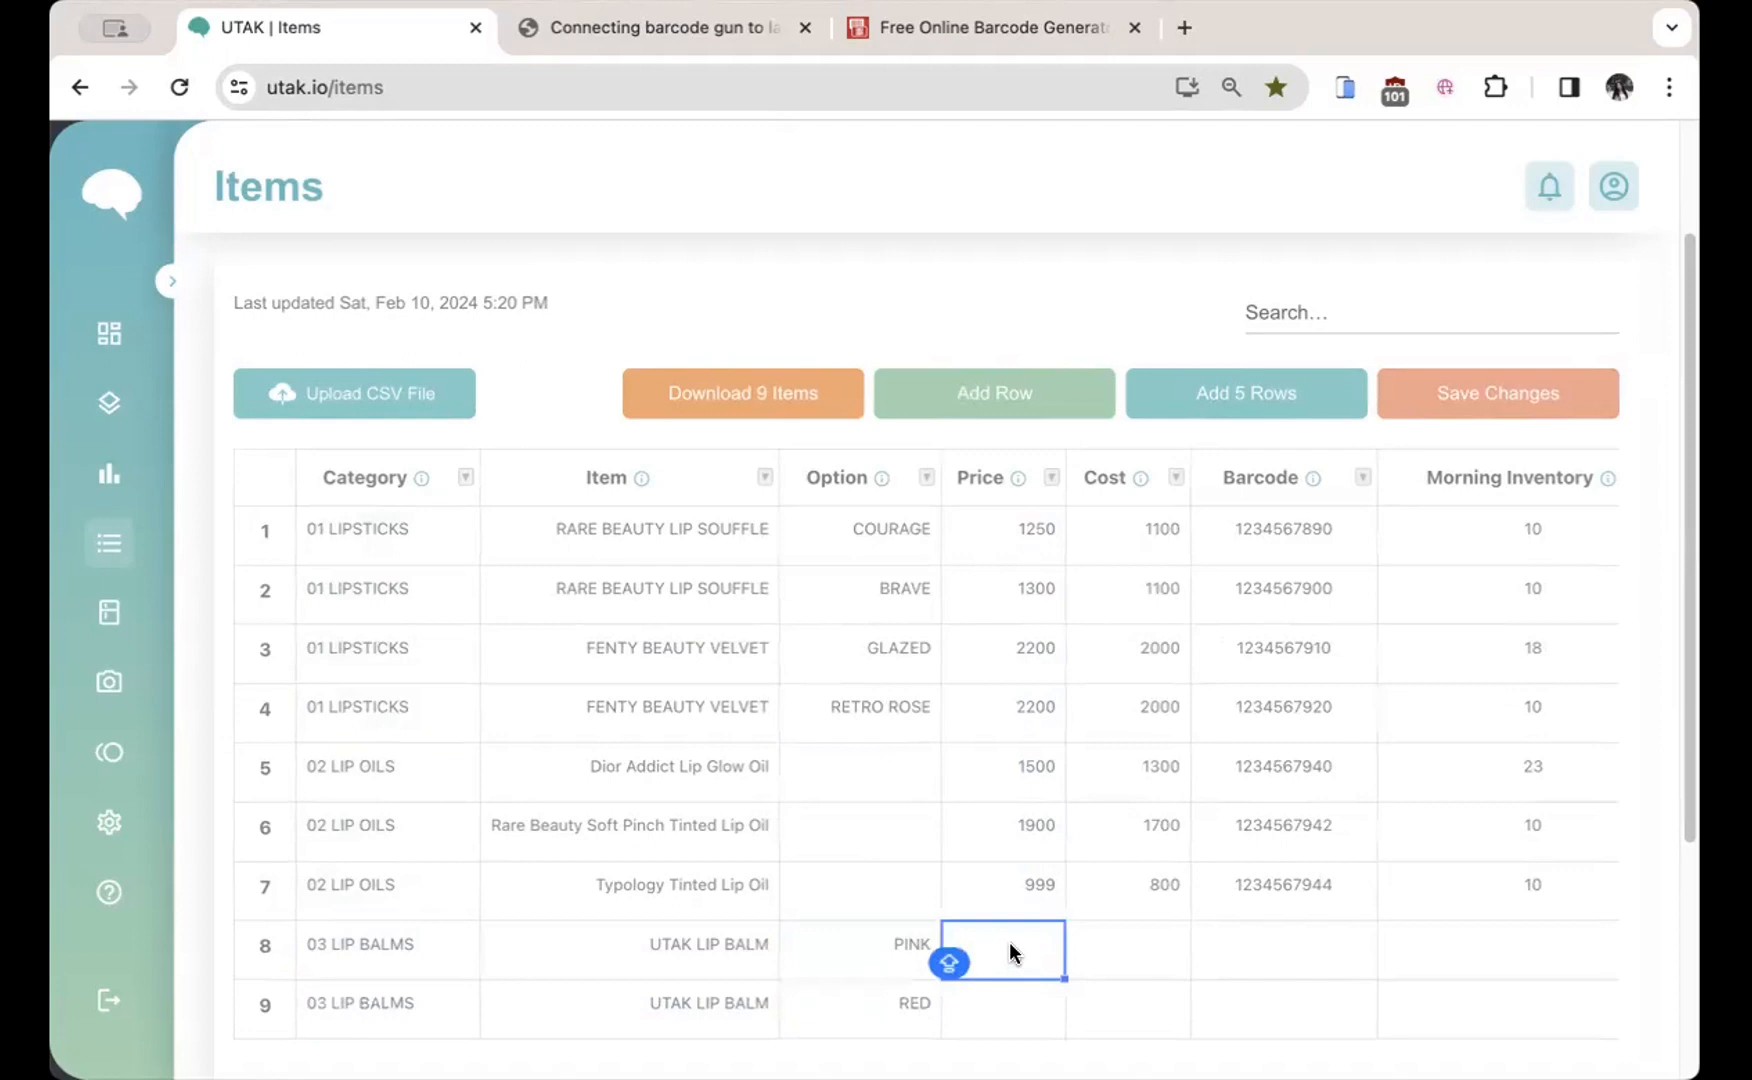
pyautogui.write('899')
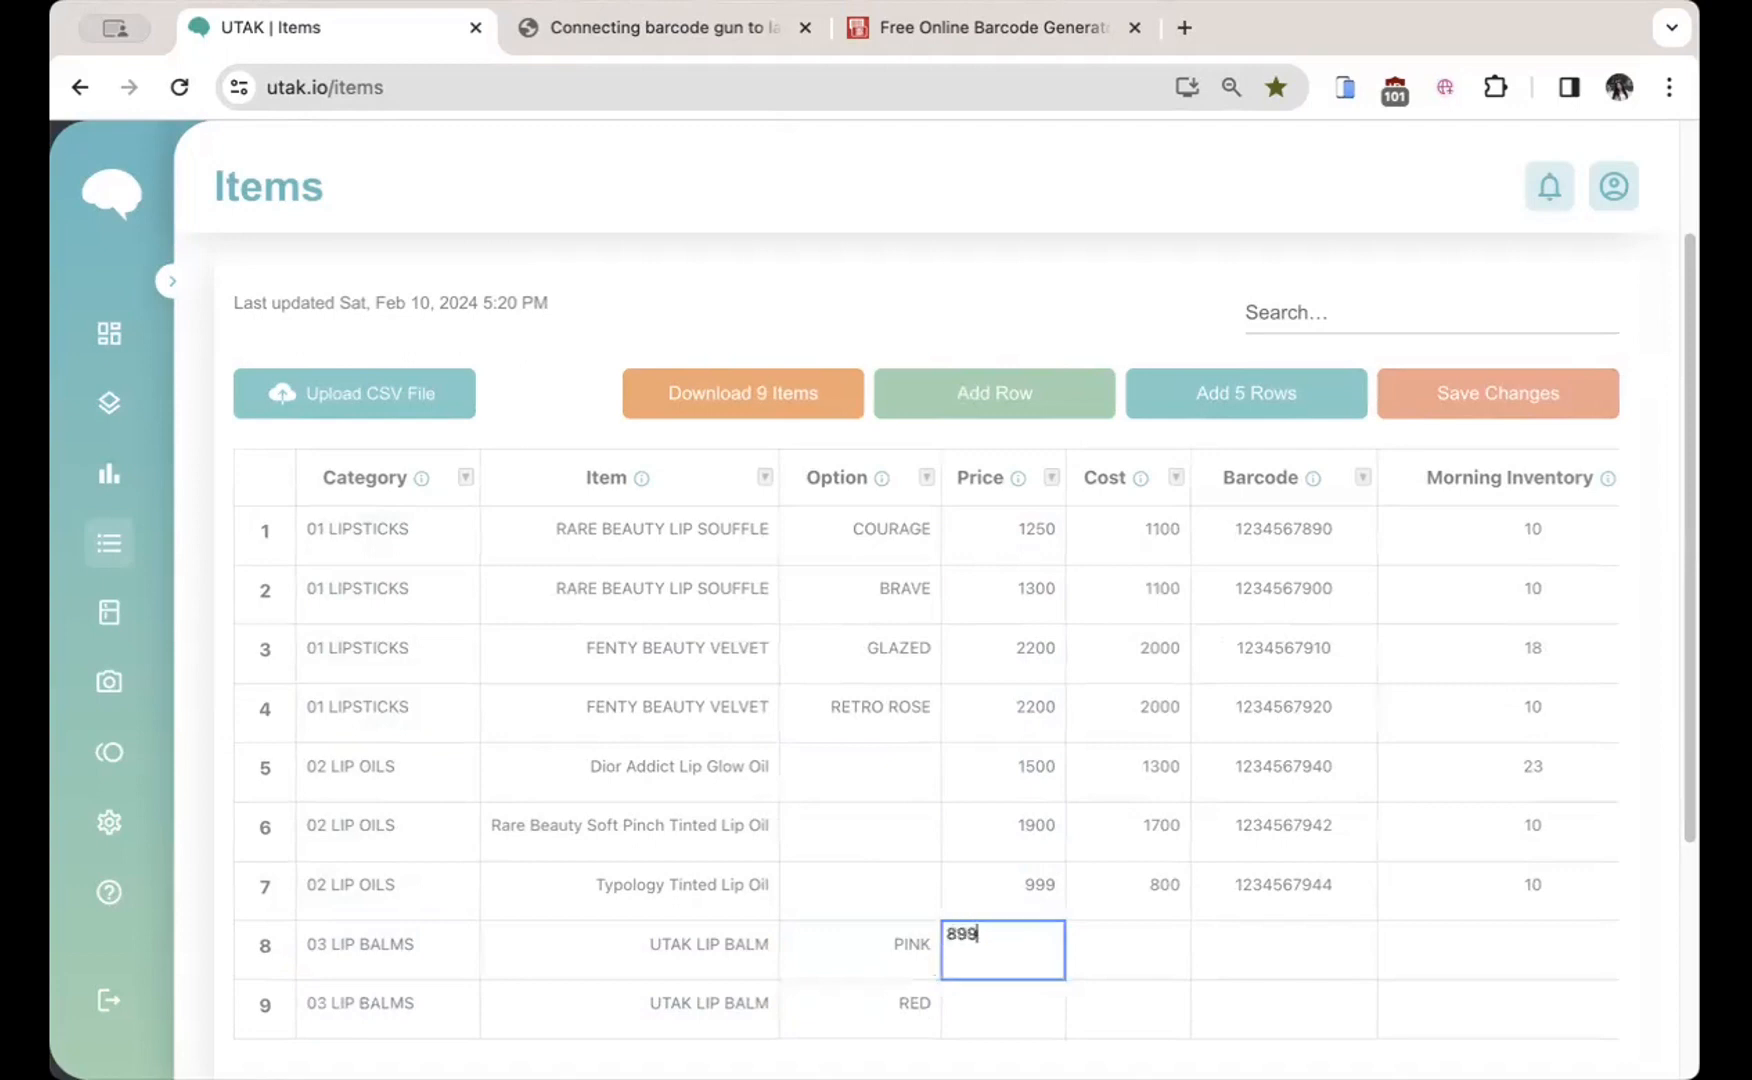
pyautogui.press('Return')
pyautogui.write('899')
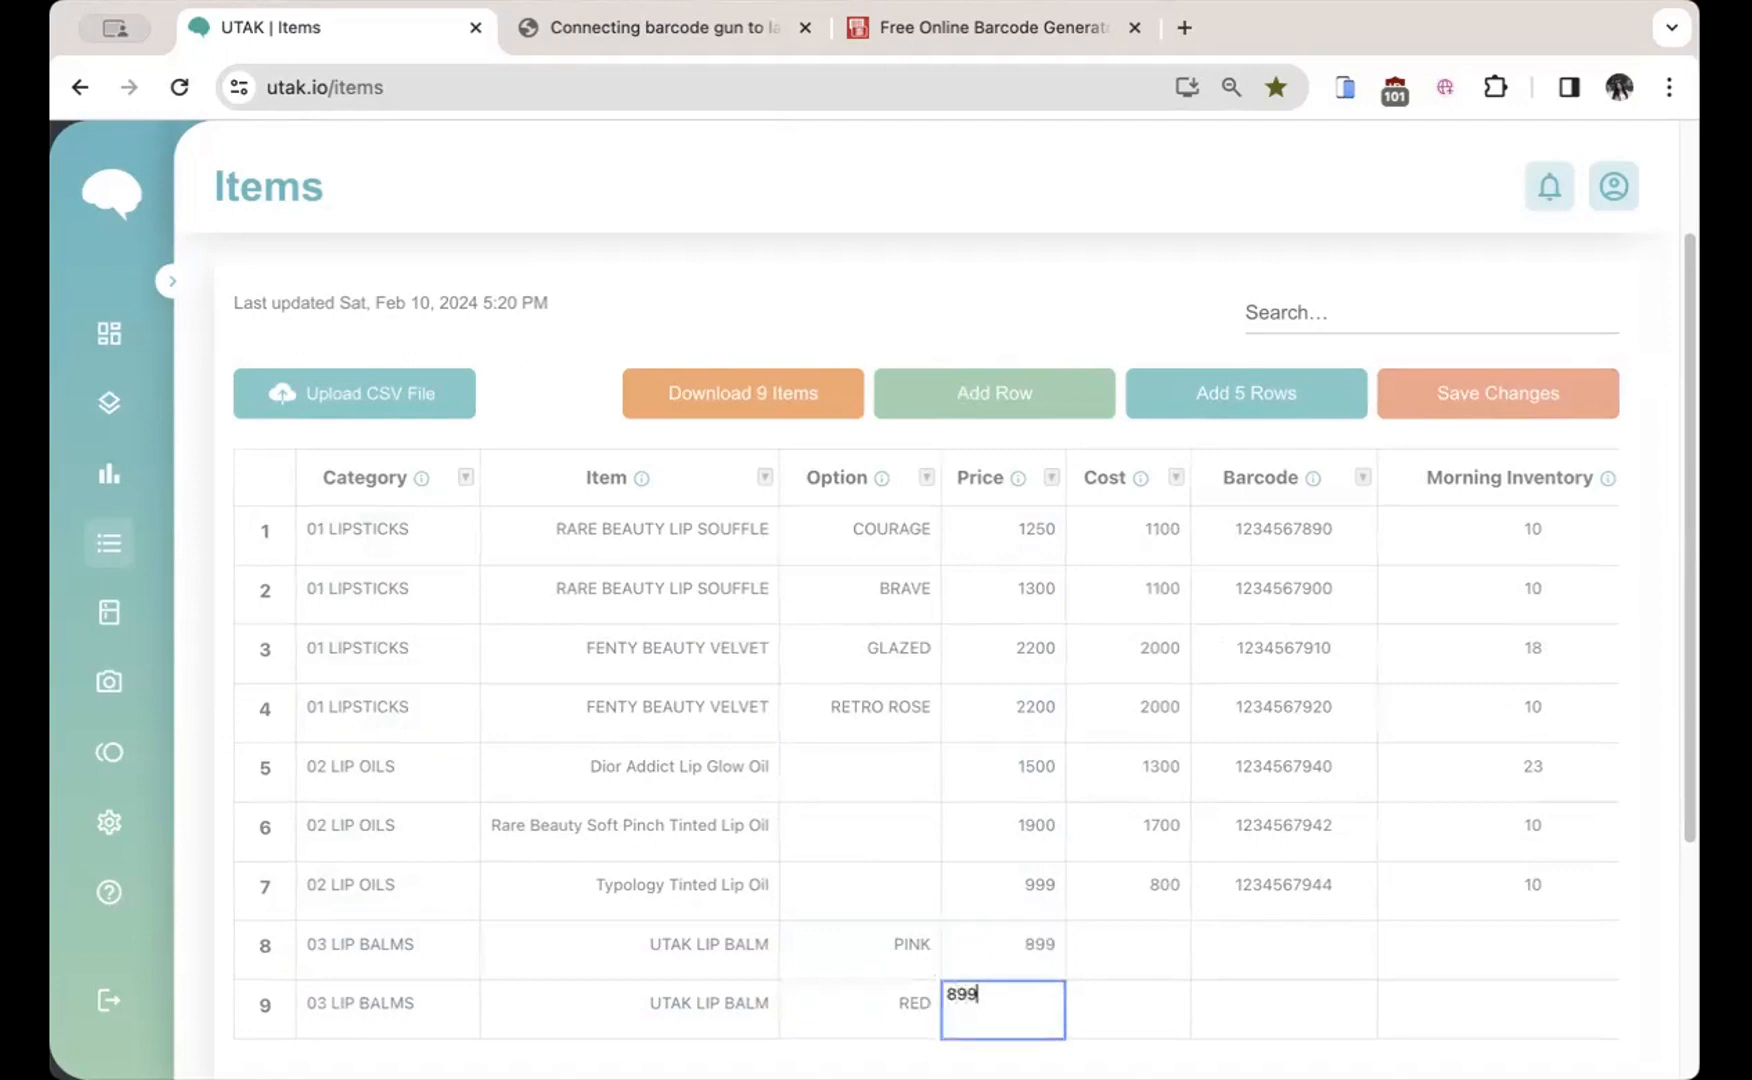
pyautogui.press('Return')
# Step: Enter a cost of 700 for both UTAK LIP BALM rows
pyautogui.click(1148, 456)
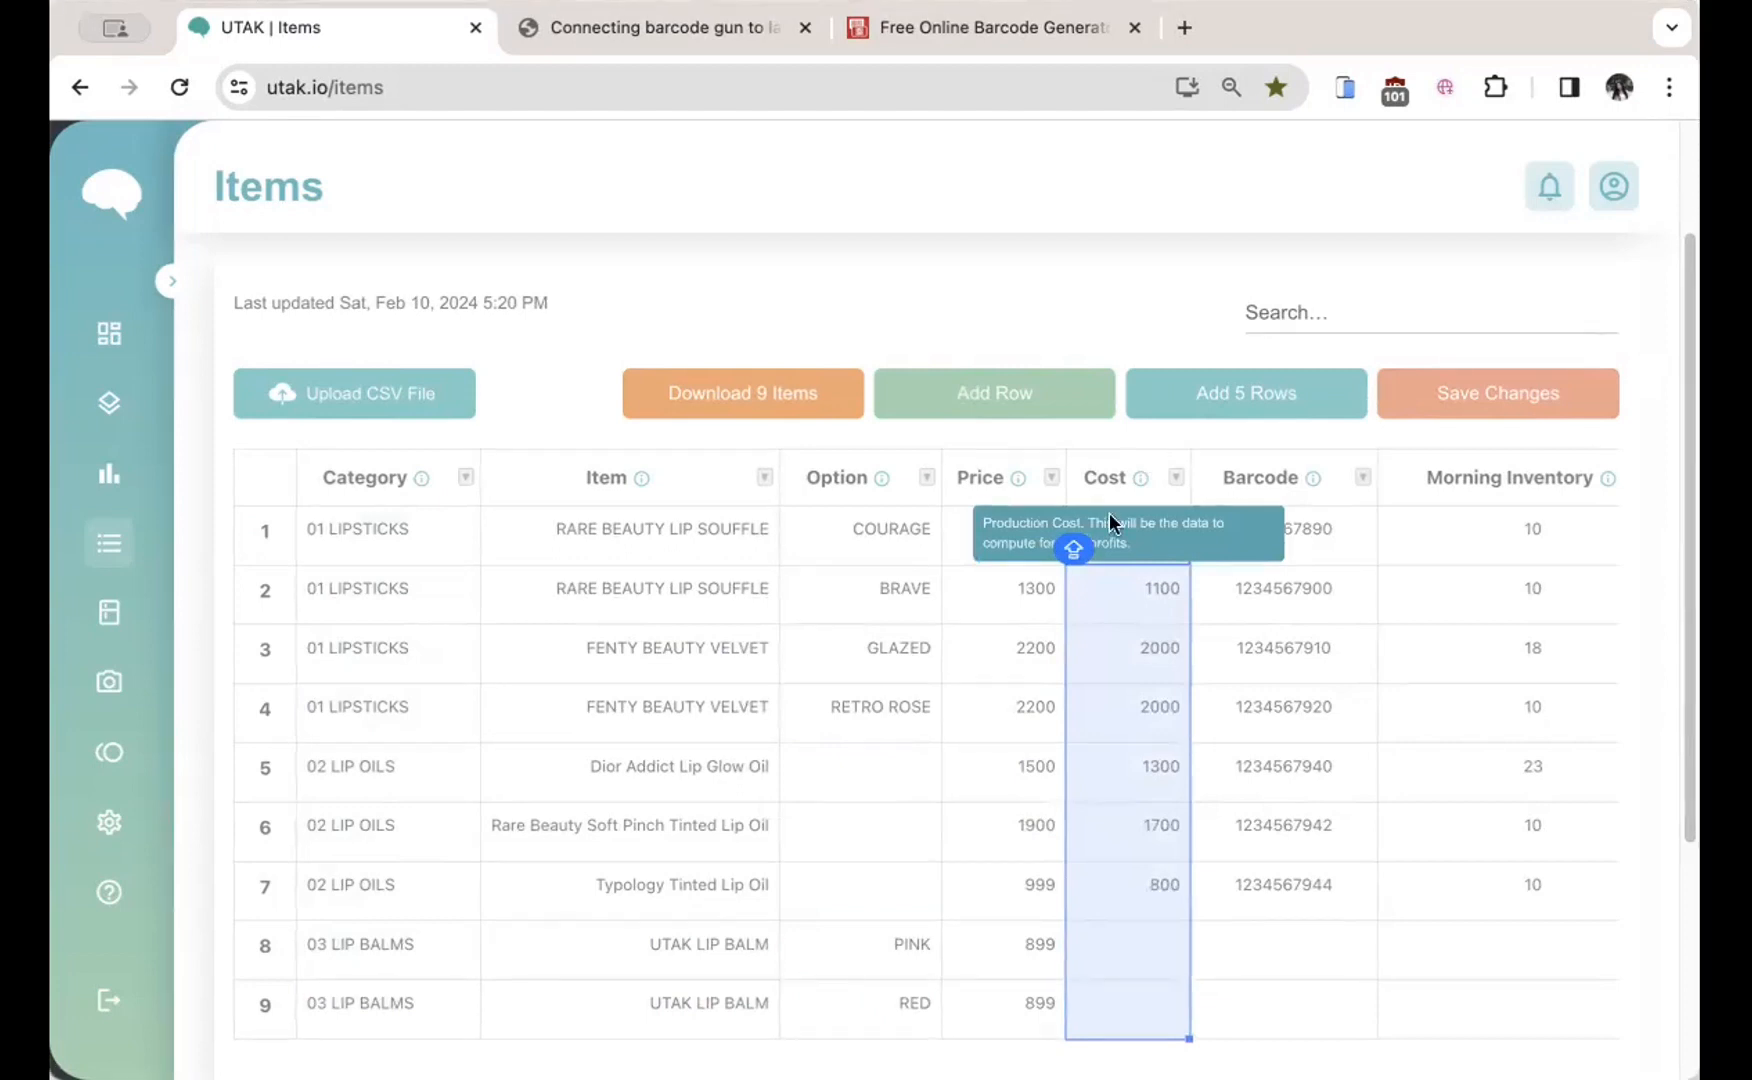
pyautogui.click(1163, 958)
pyautogui.click(1155, 995)
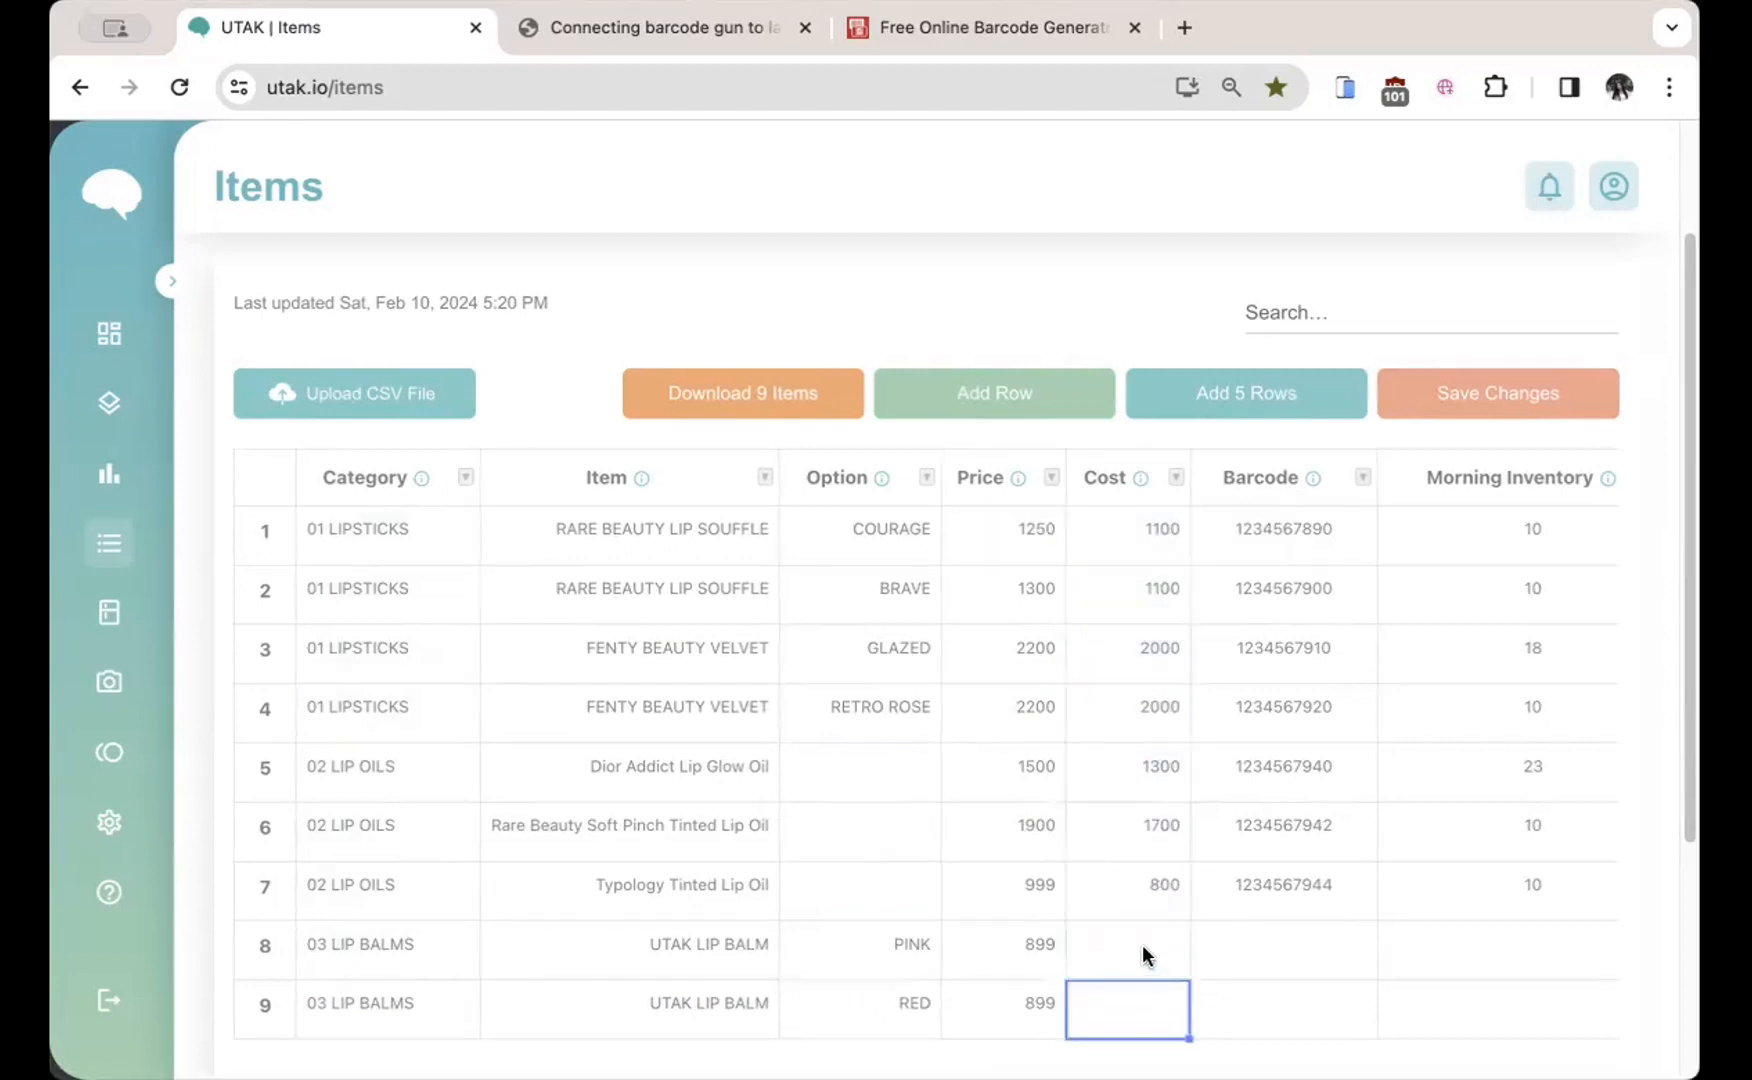
pyautogui.click(1142, 950)
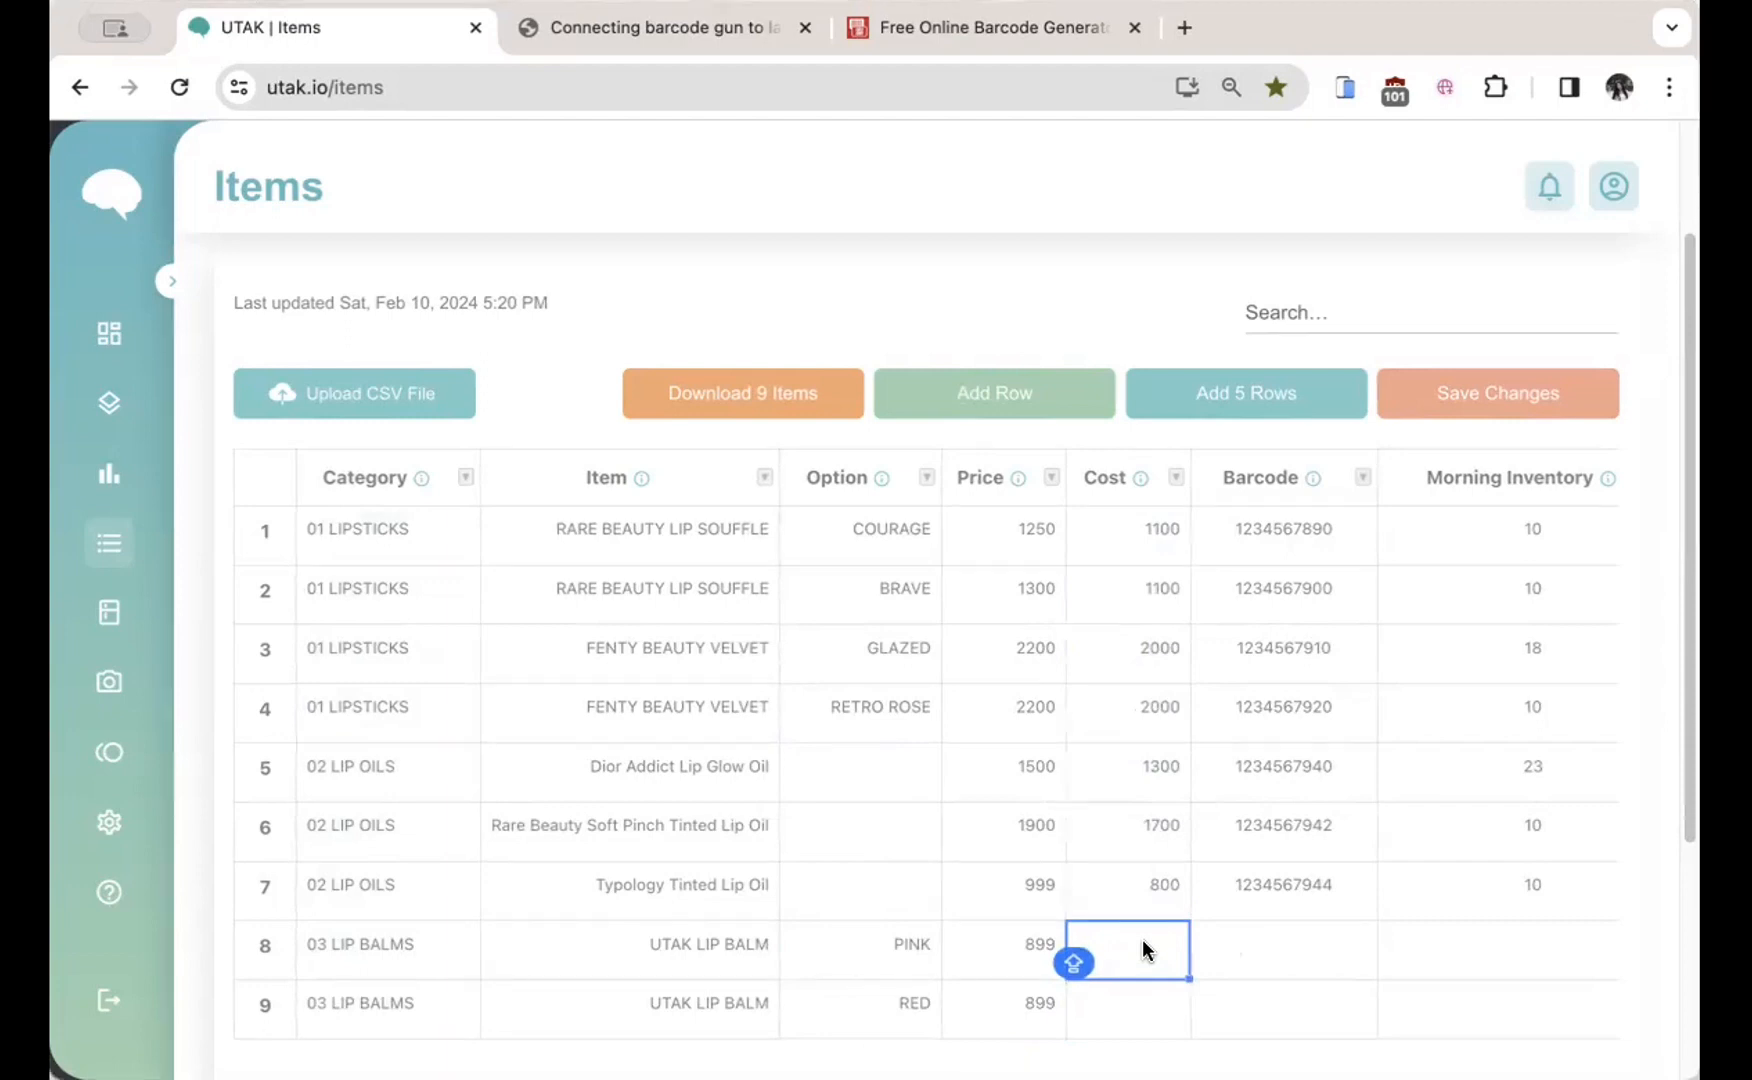
pyautogui.write('700')
pyautogui.press('Return')
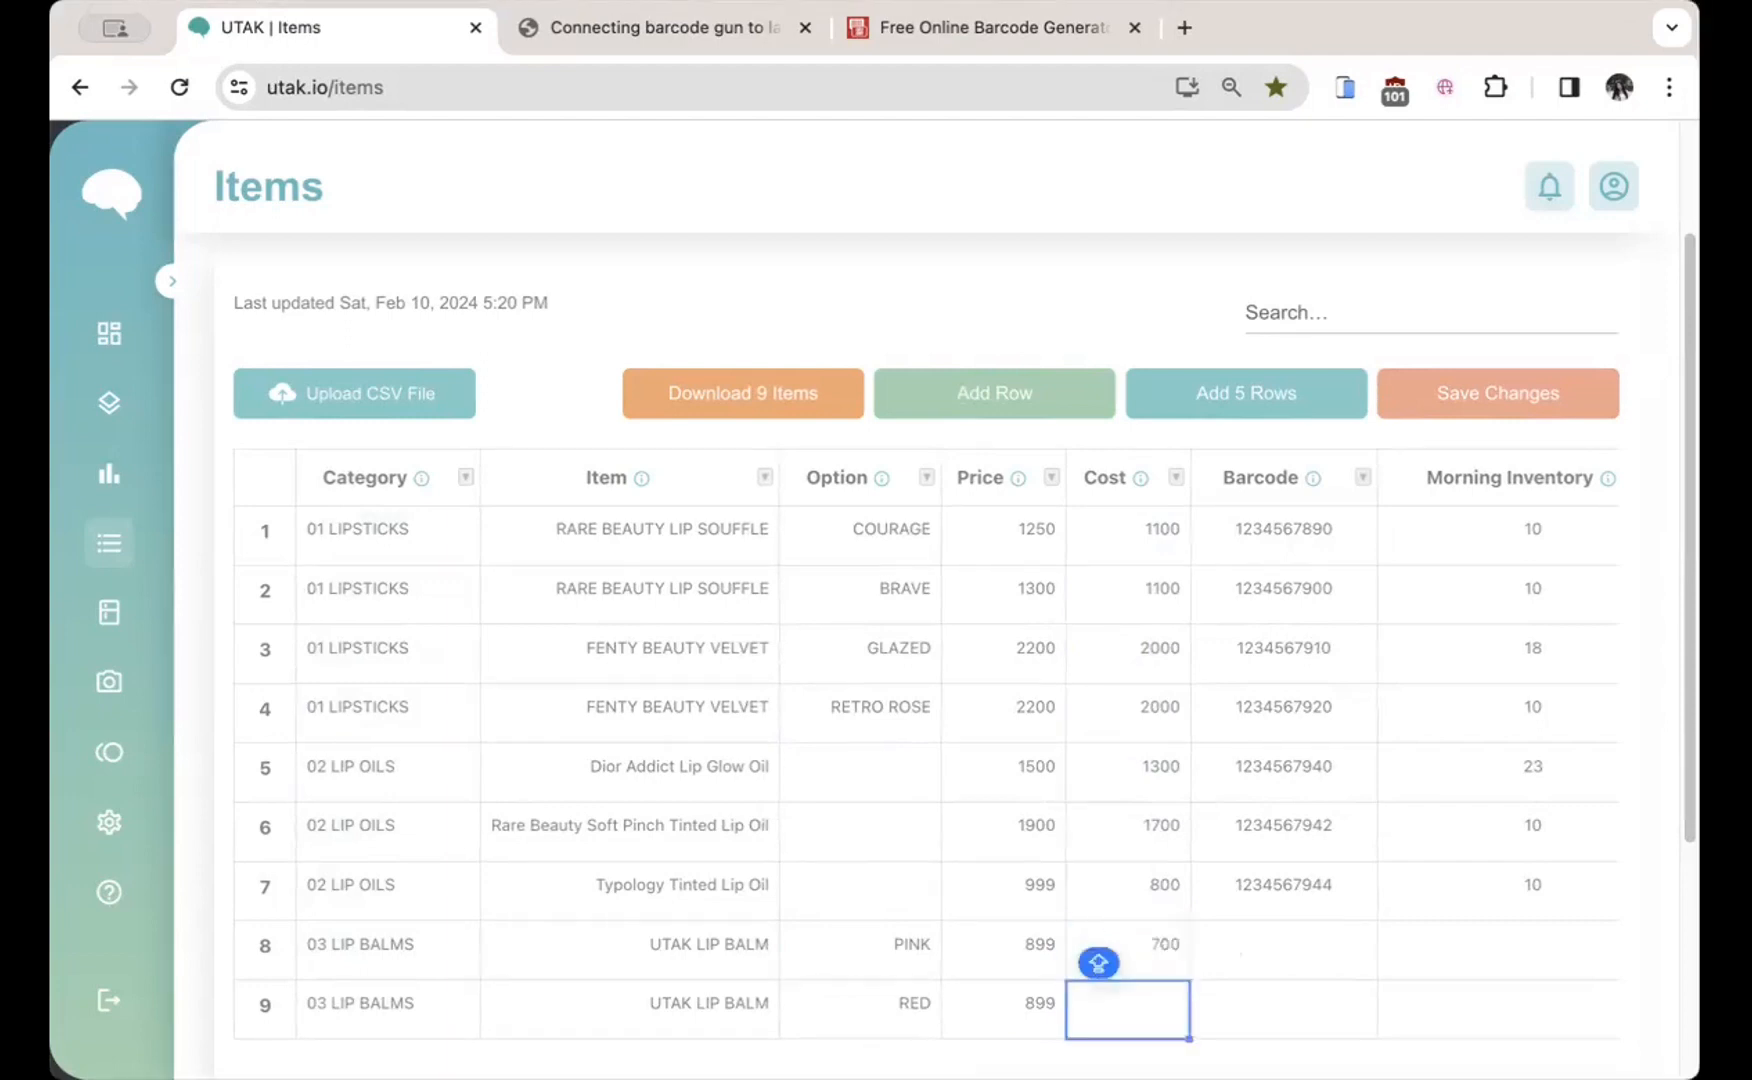
pyautogui.write('700')
pyautogui.press('Return')
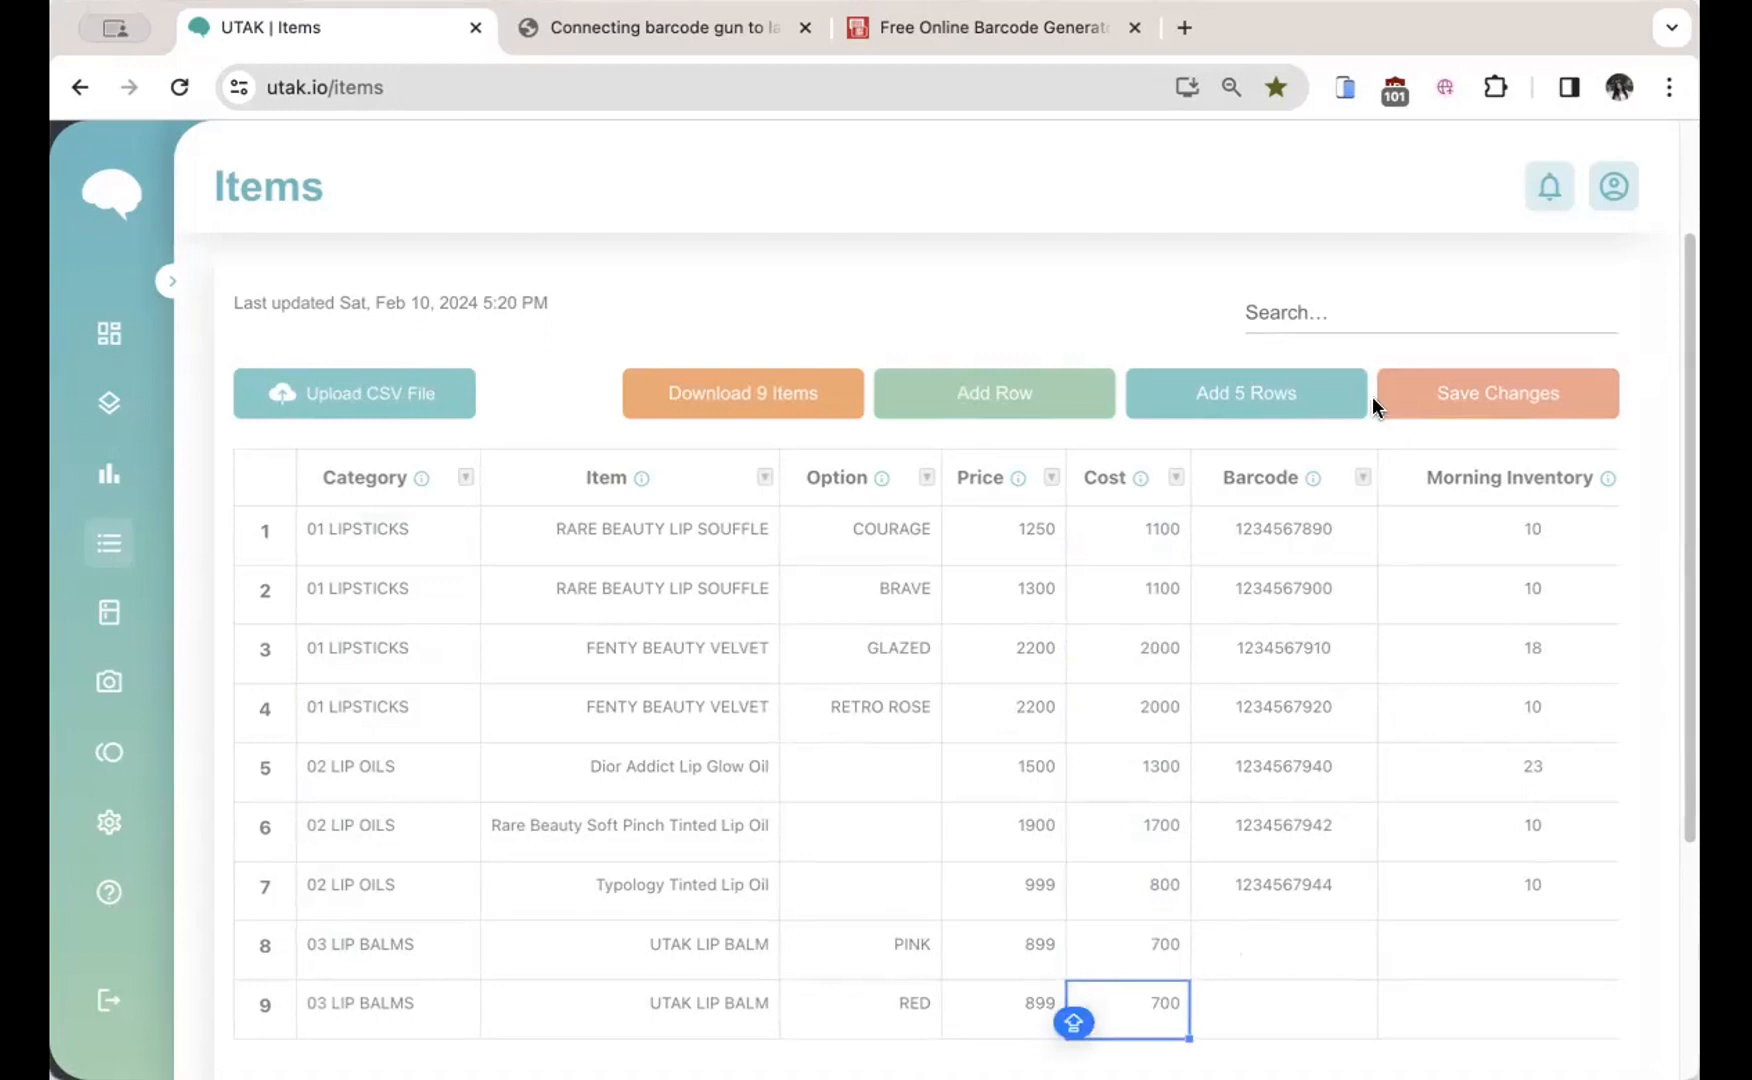
pyautogui.click(1347, 458)
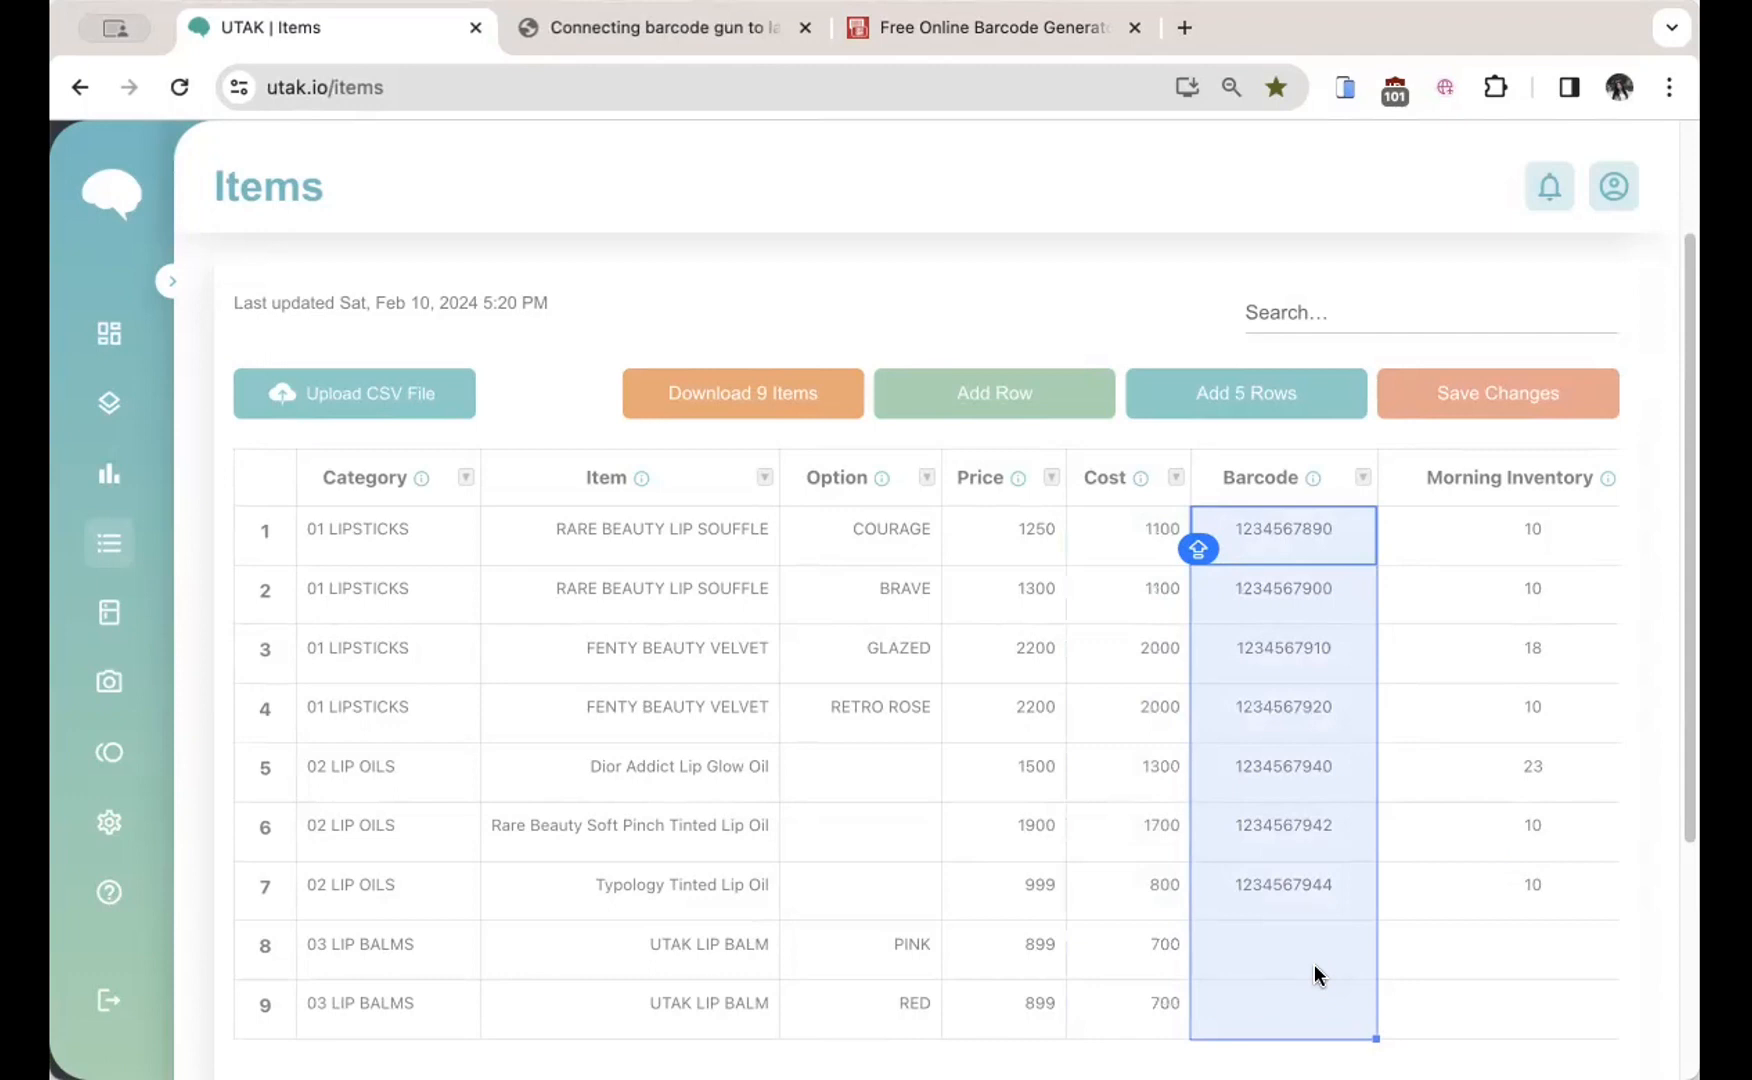
# Step: Set the PINK lip balm's barcode to 123546873
pyautogui.doubleClick(1290, 944)
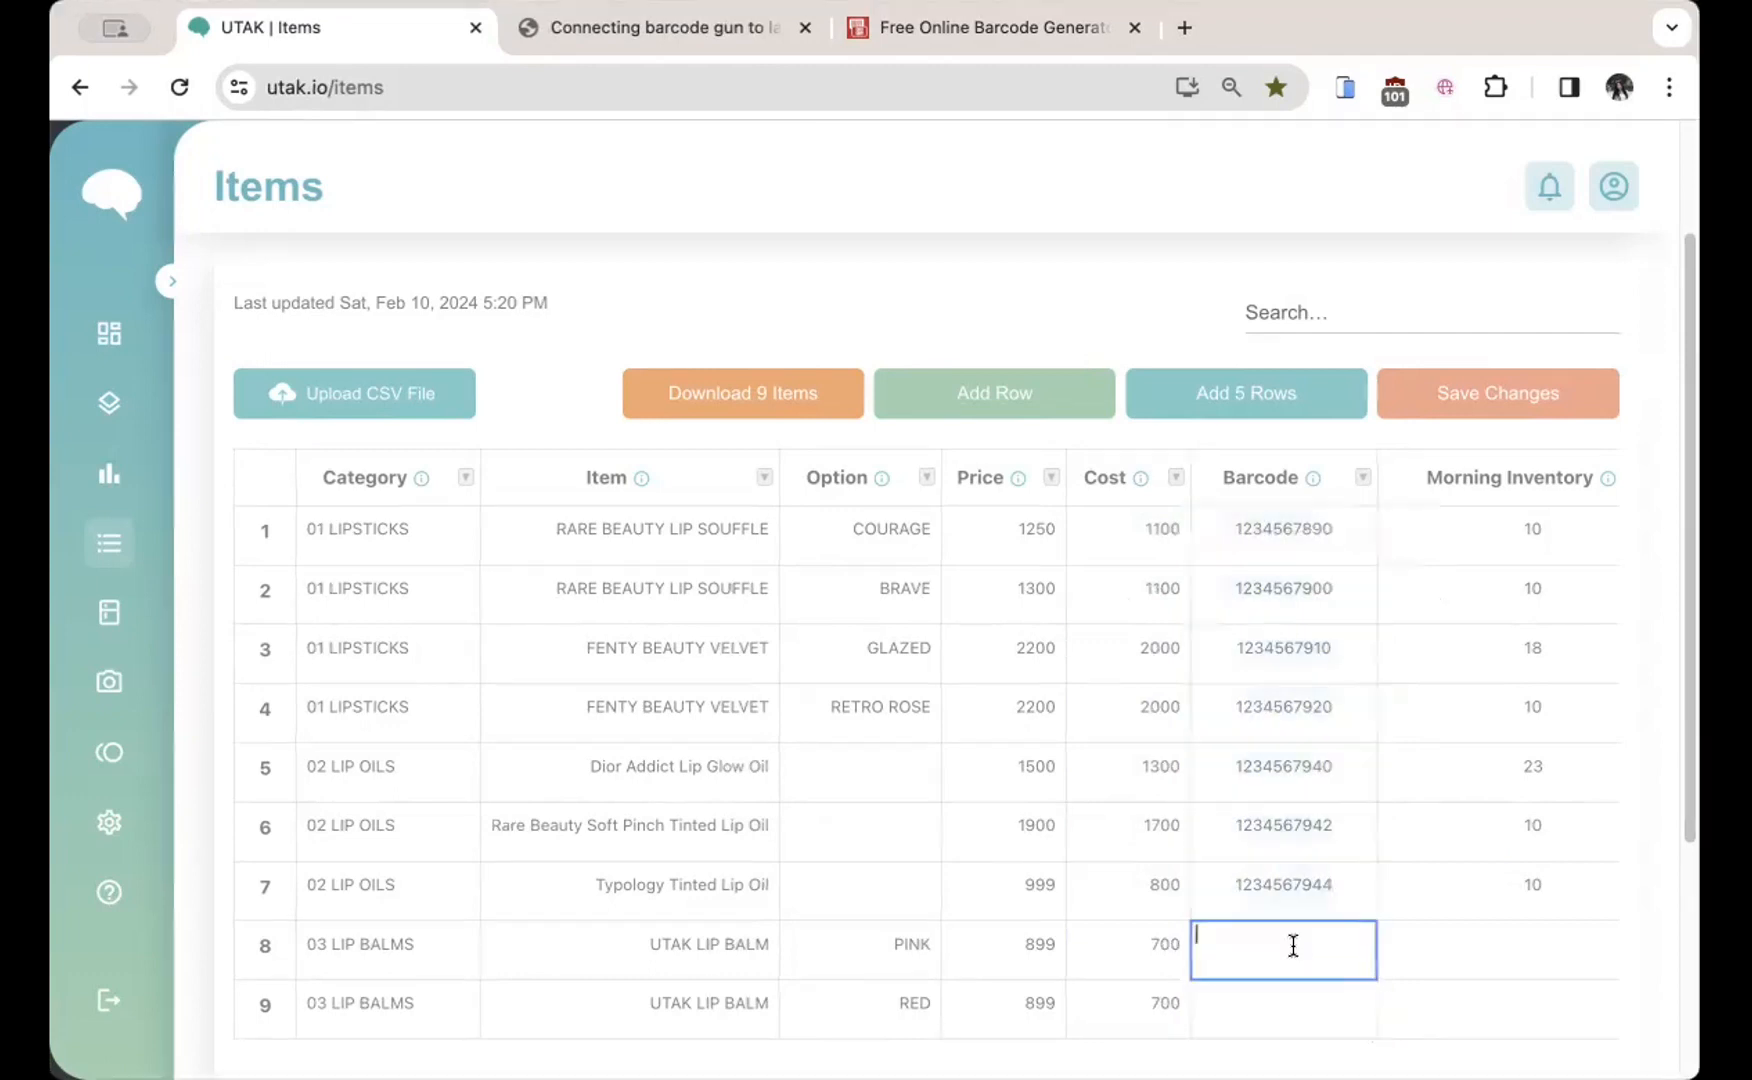
pyautogui.write('123546873')
pyautogui.press('Return')
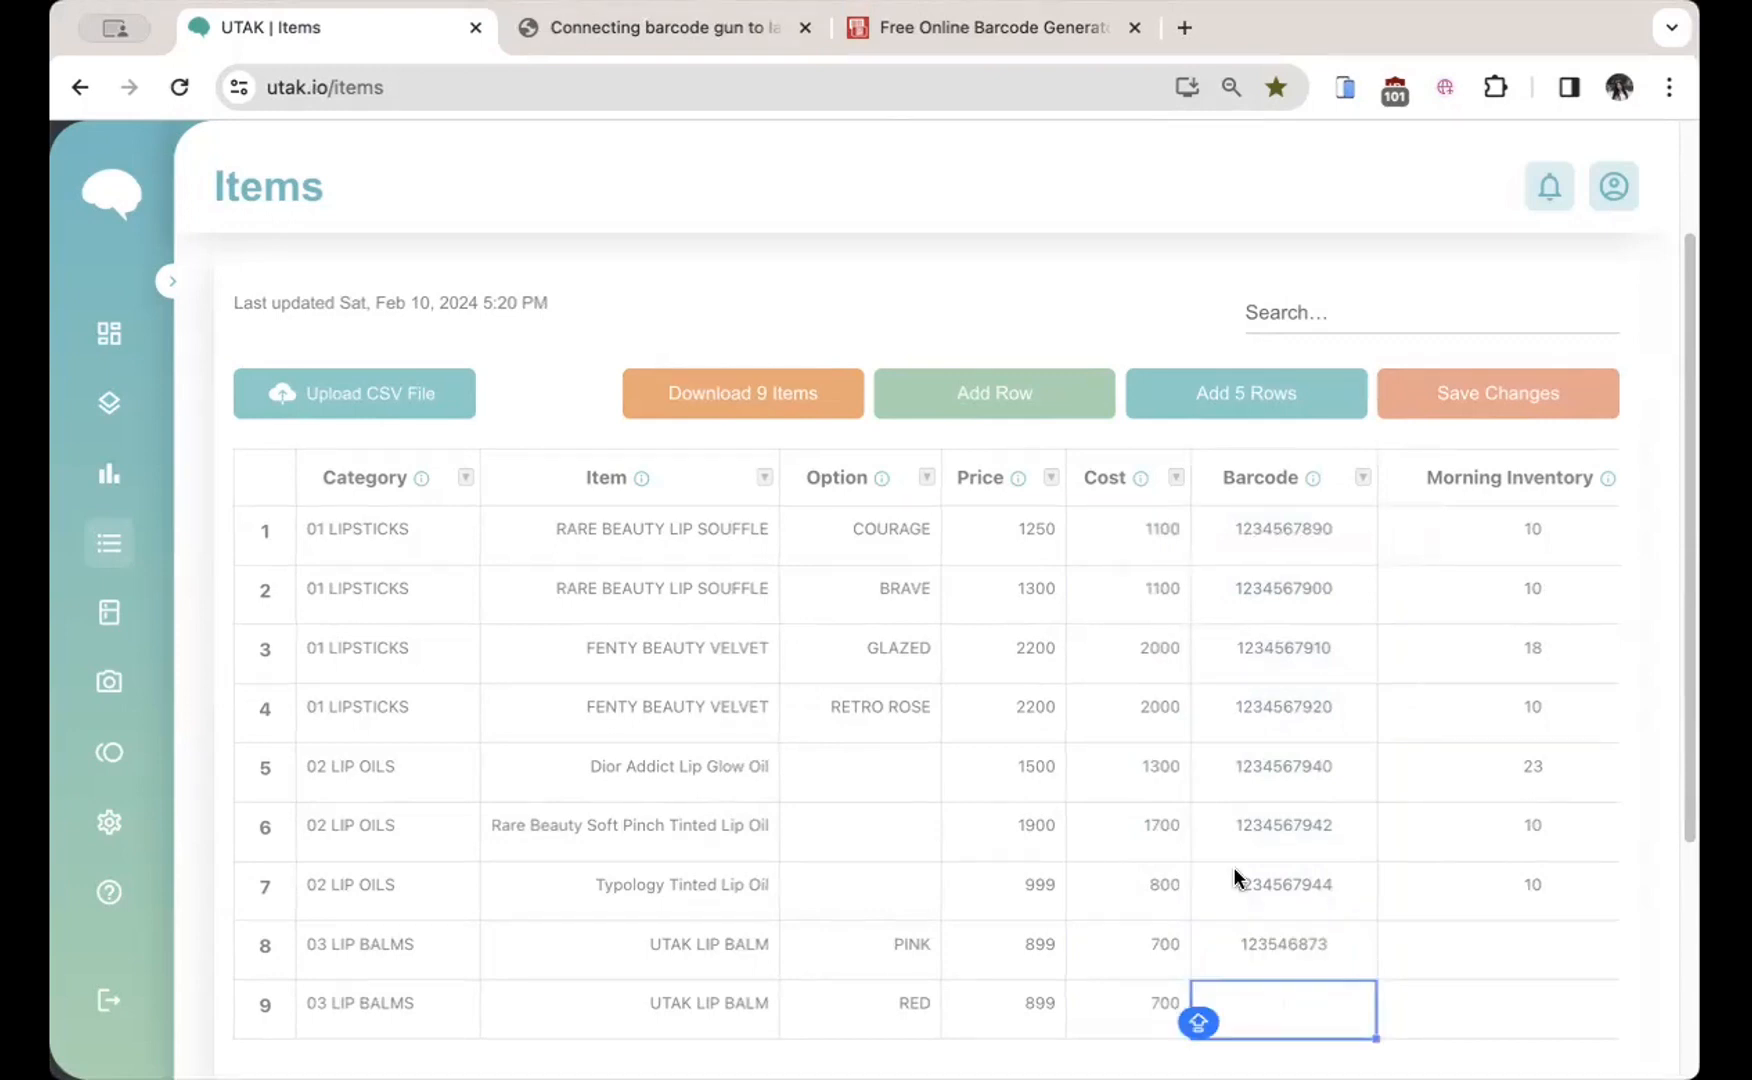
# Step: Look at the barcode-gun picture and the TEC-IT barcode generator, then return to the Items table
pyautogui.click(671, 30)
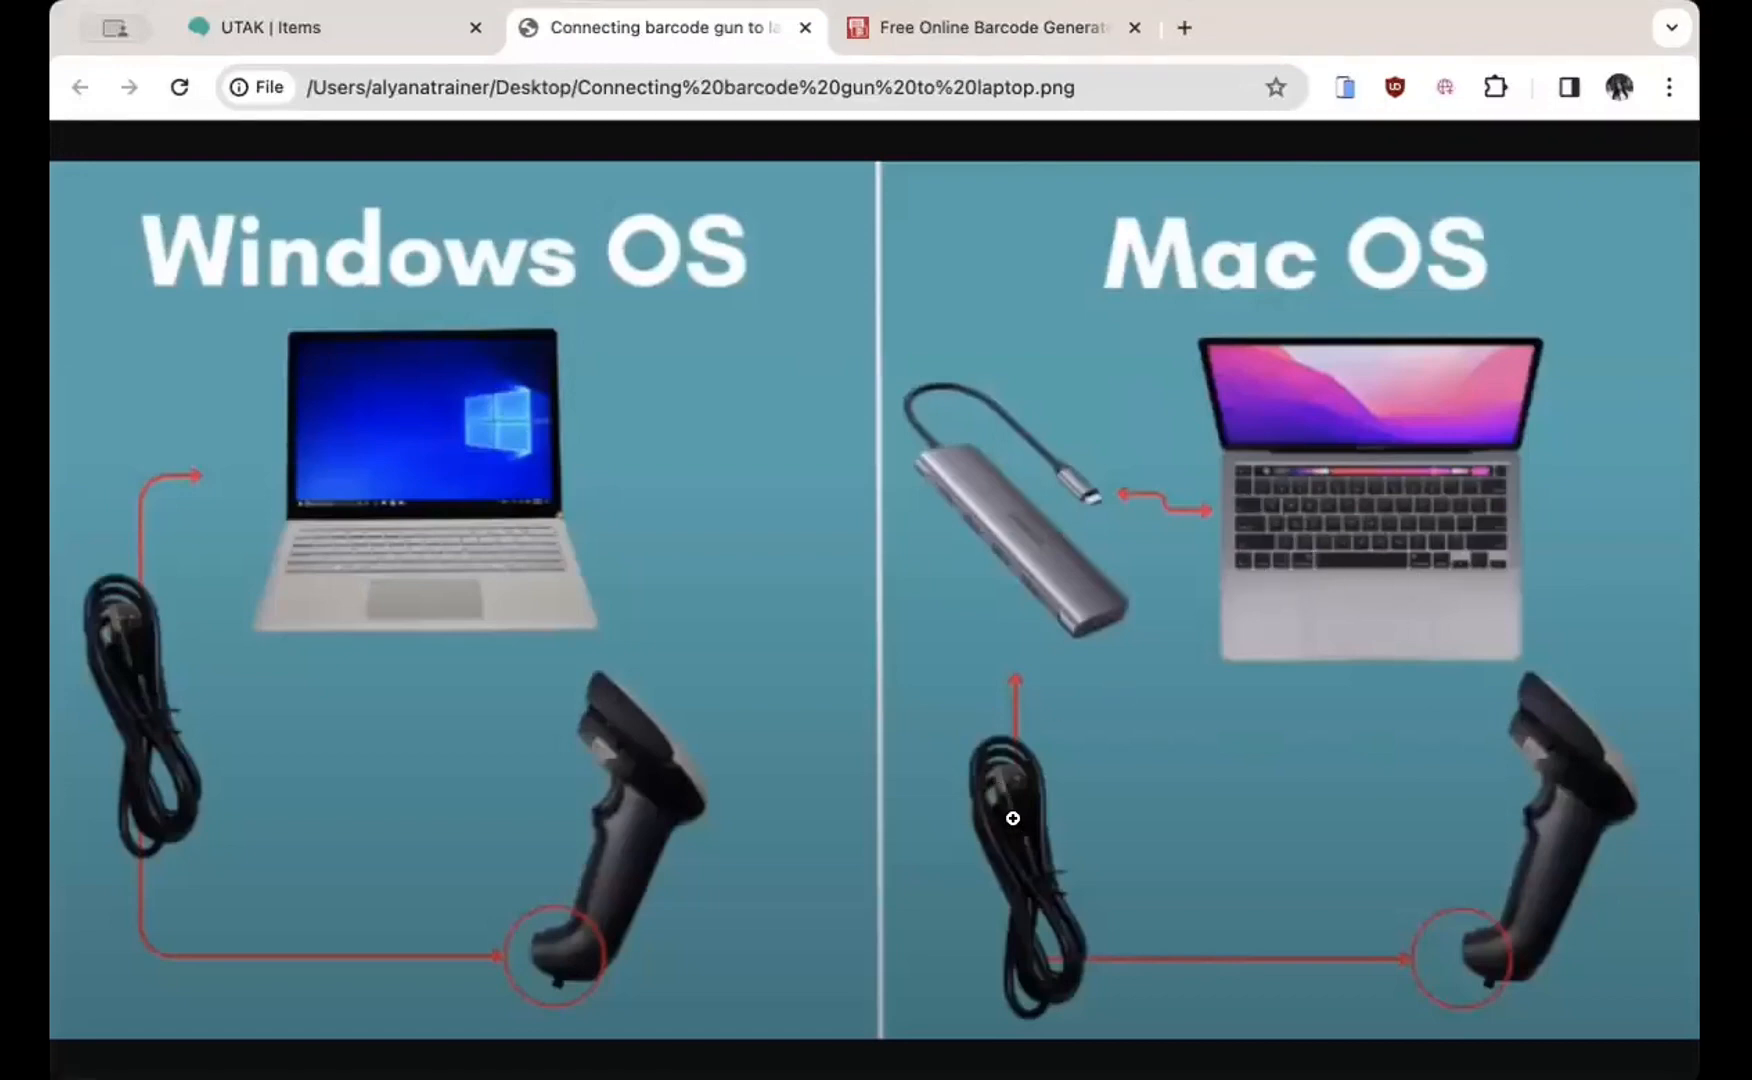
pyautogui.click(403, 39)
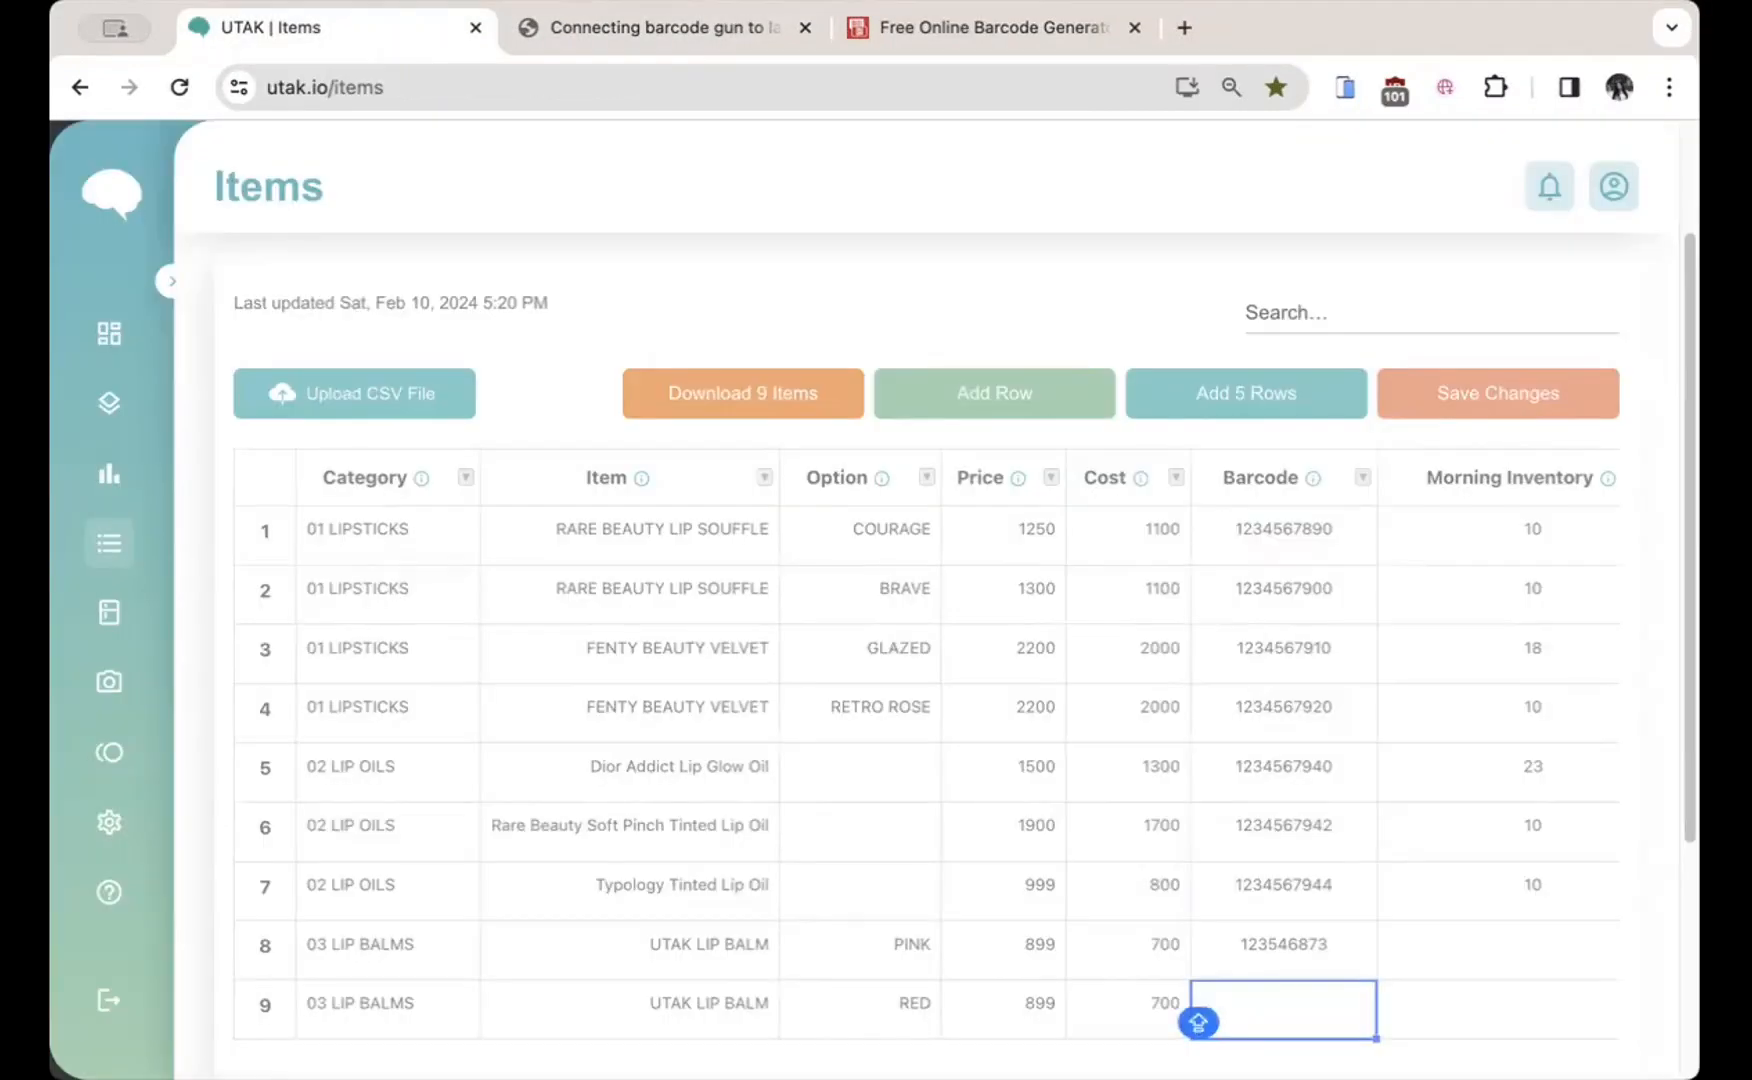
pyautogui.doubleClick(1298, 1008)
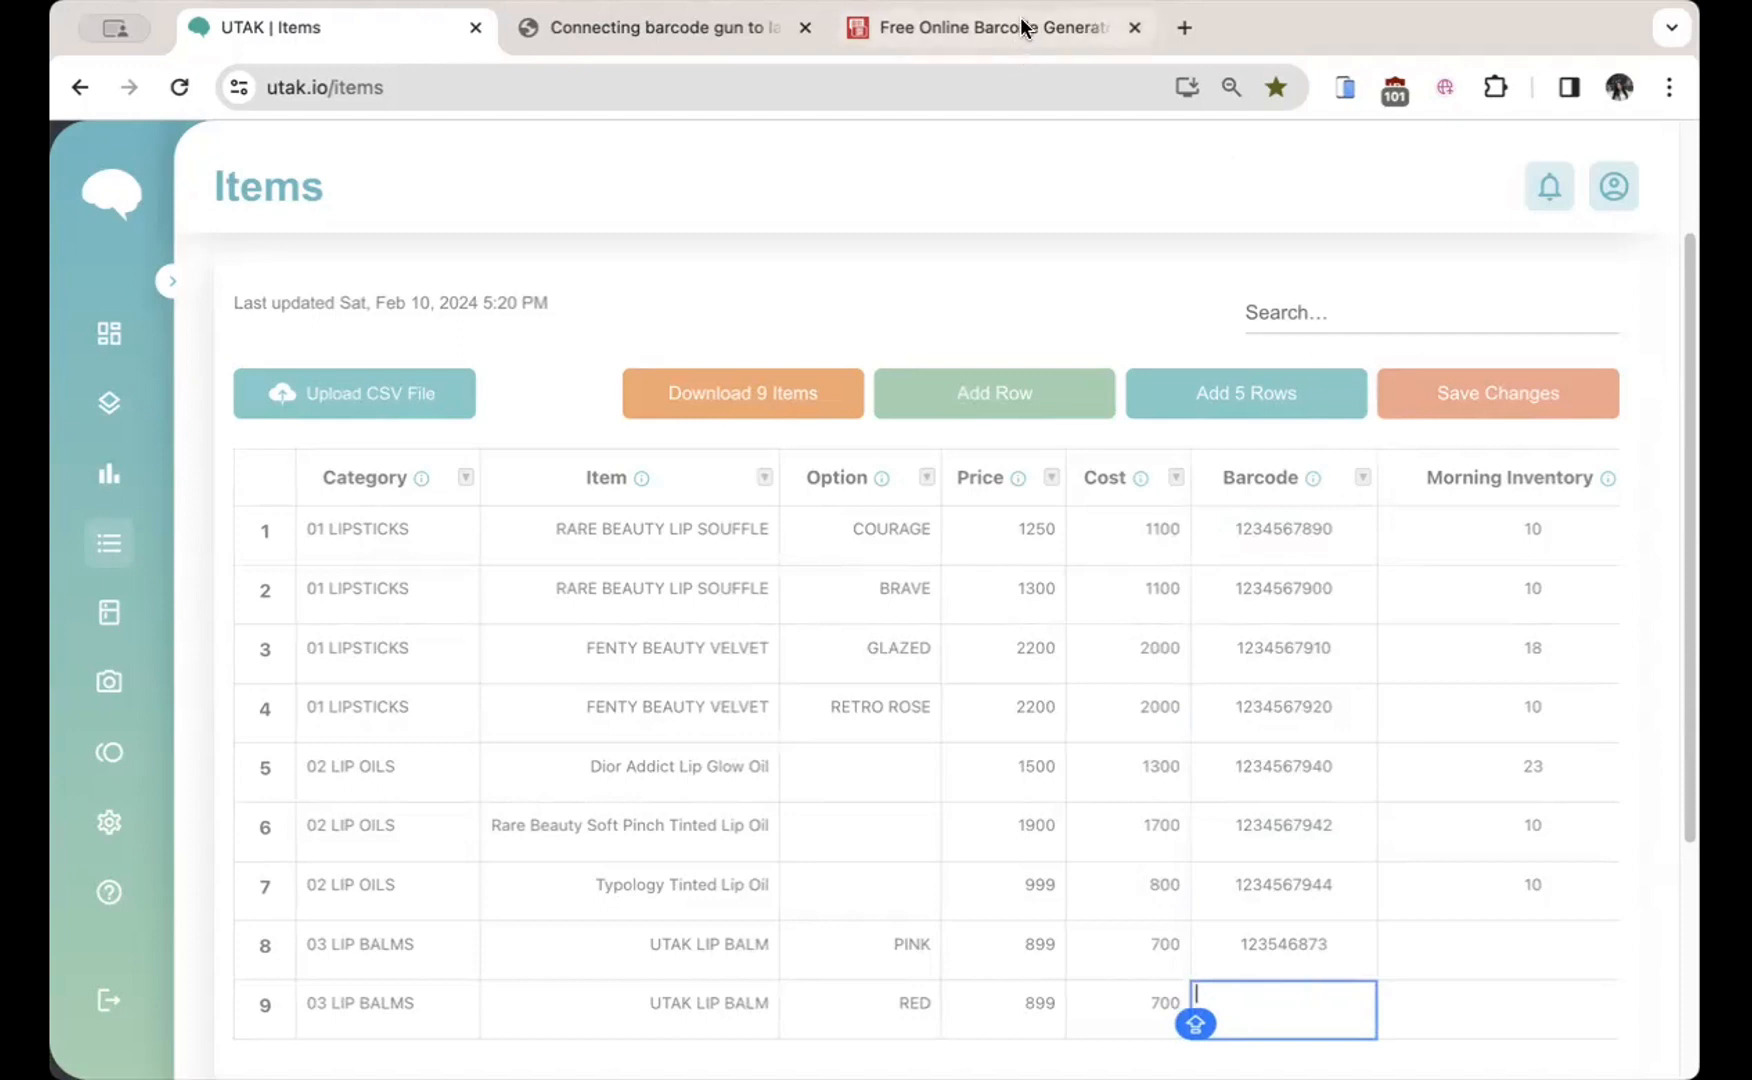
pyautogui.click(985, 28)
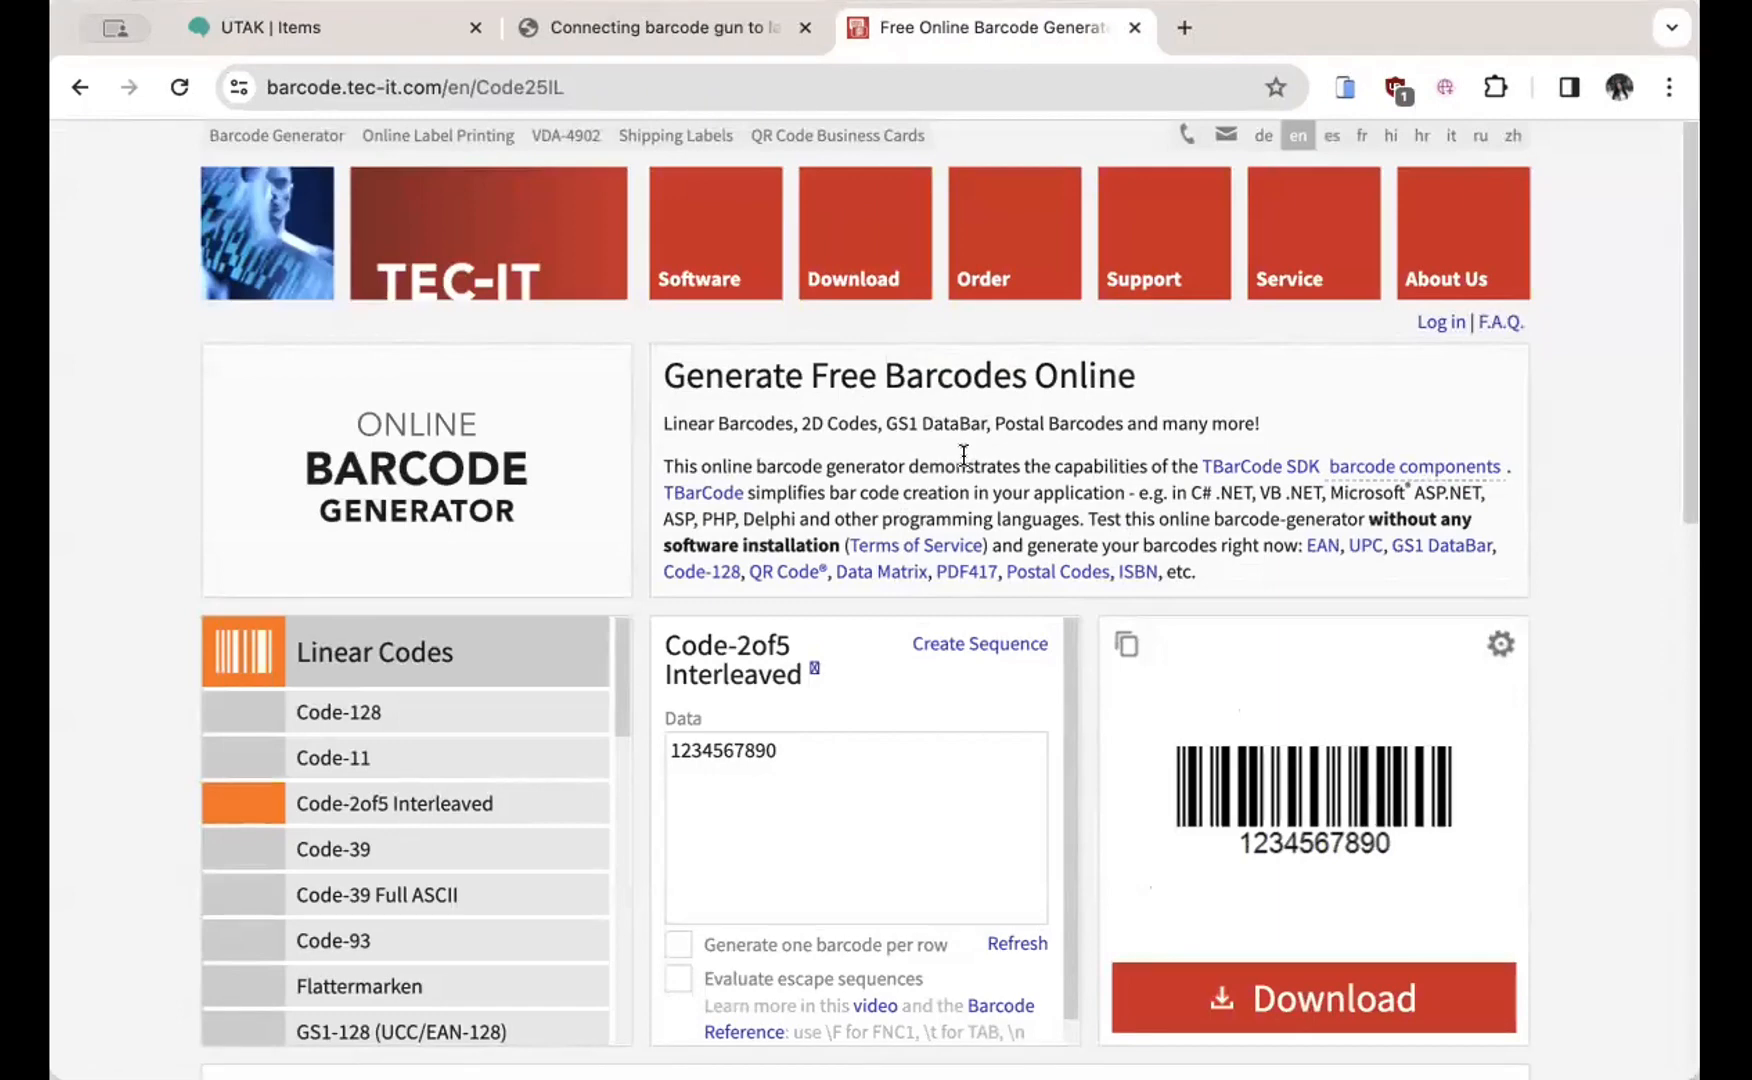
pyautogui.click(370, 27)
pyautogui.hscroll(3, 1402, 655)
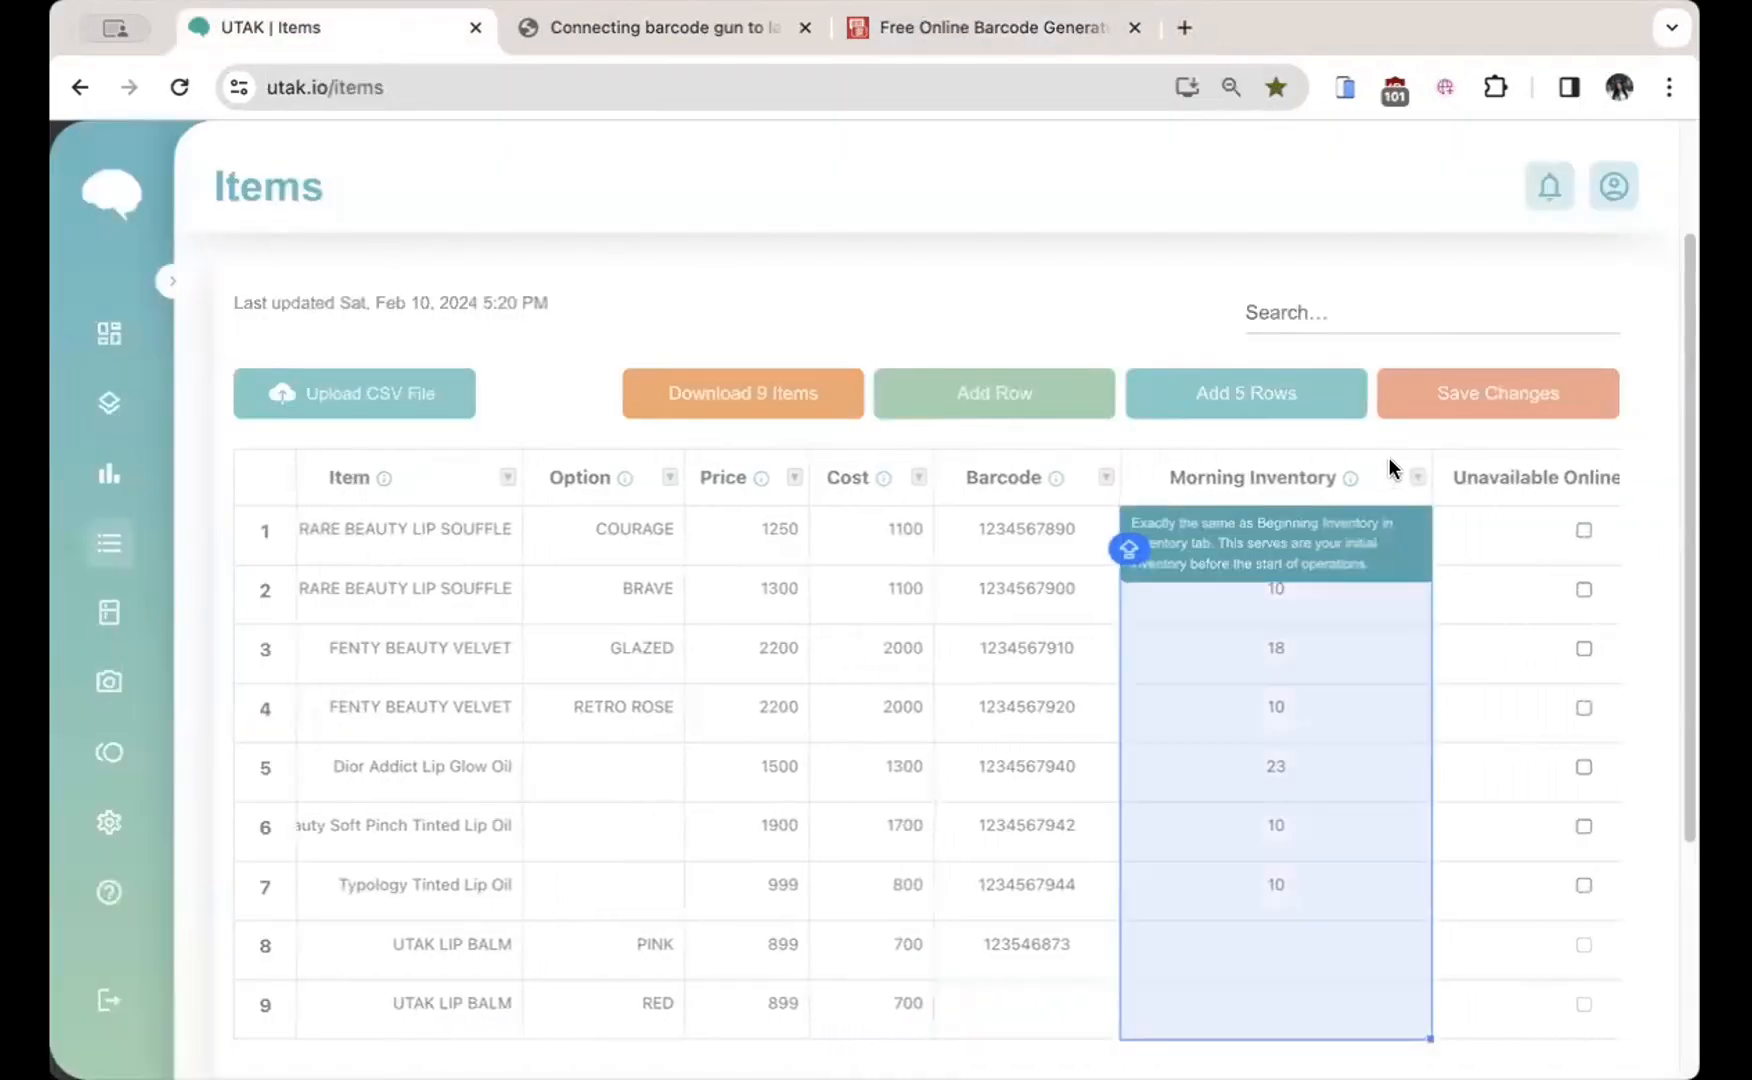
pyautogui.click(1388, 457)
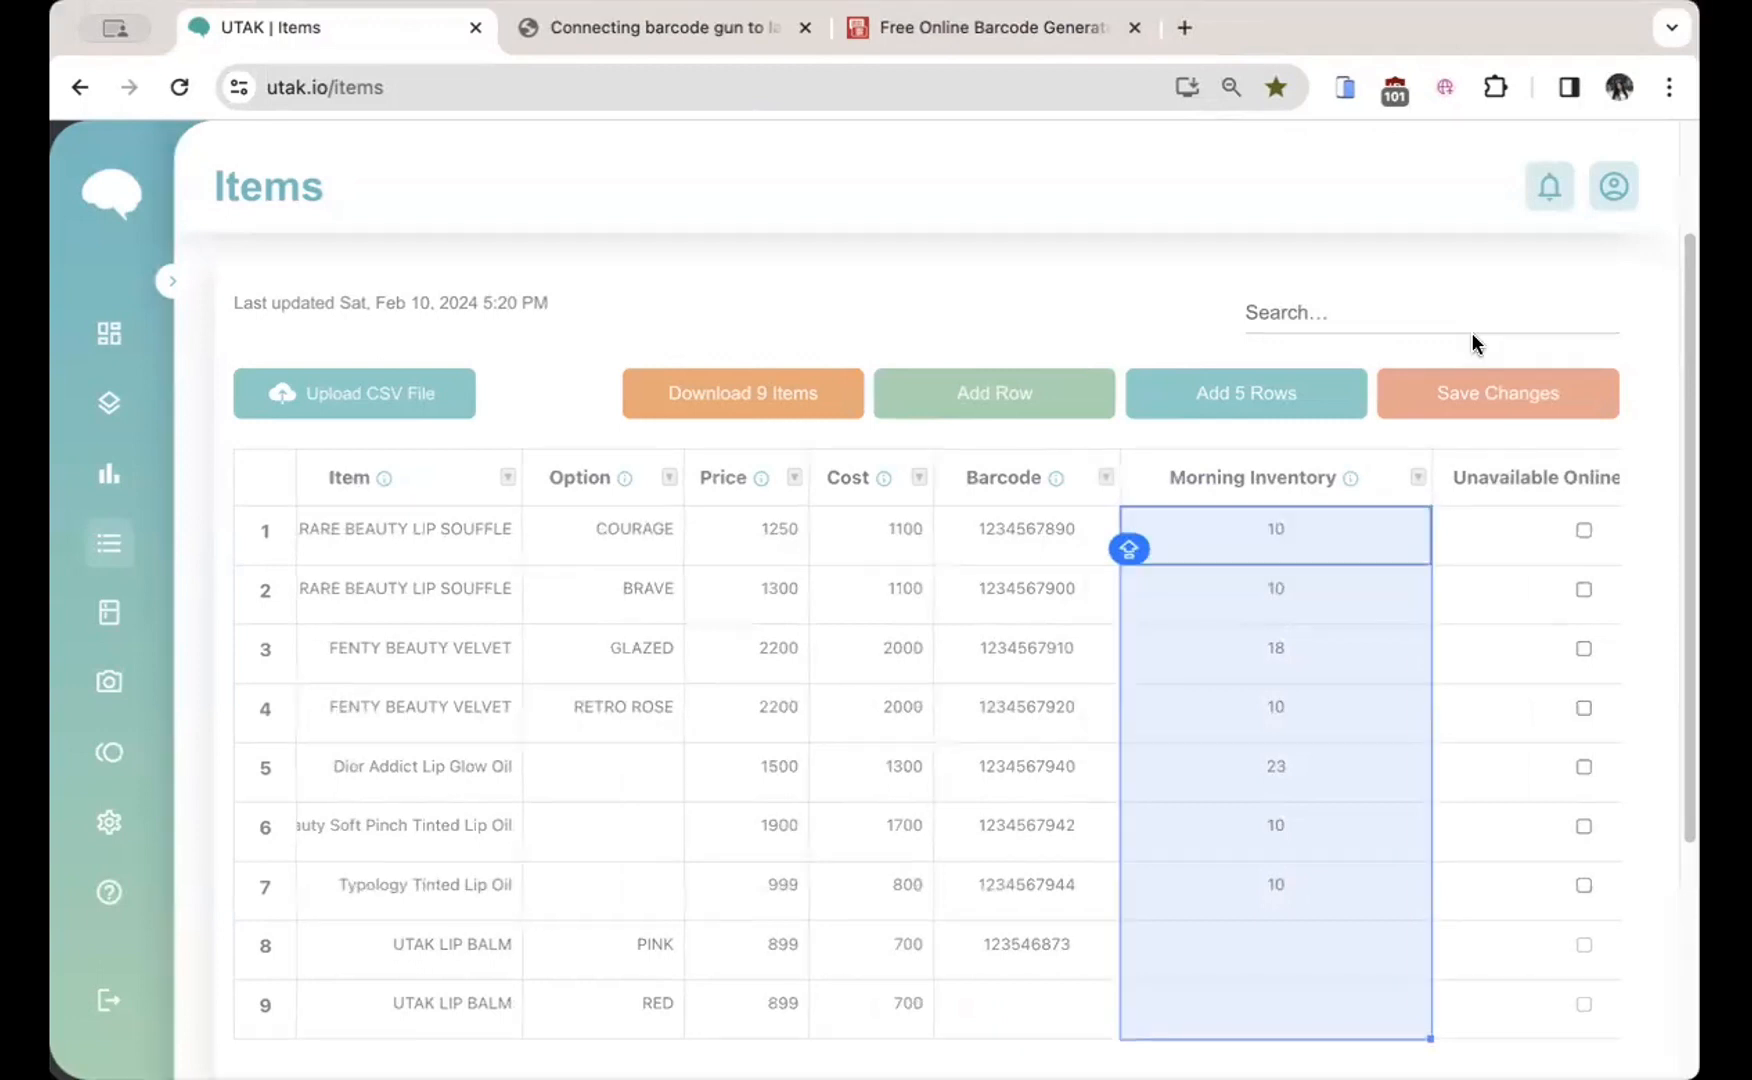
pyautogui.hscroll(5, 1339, 634)
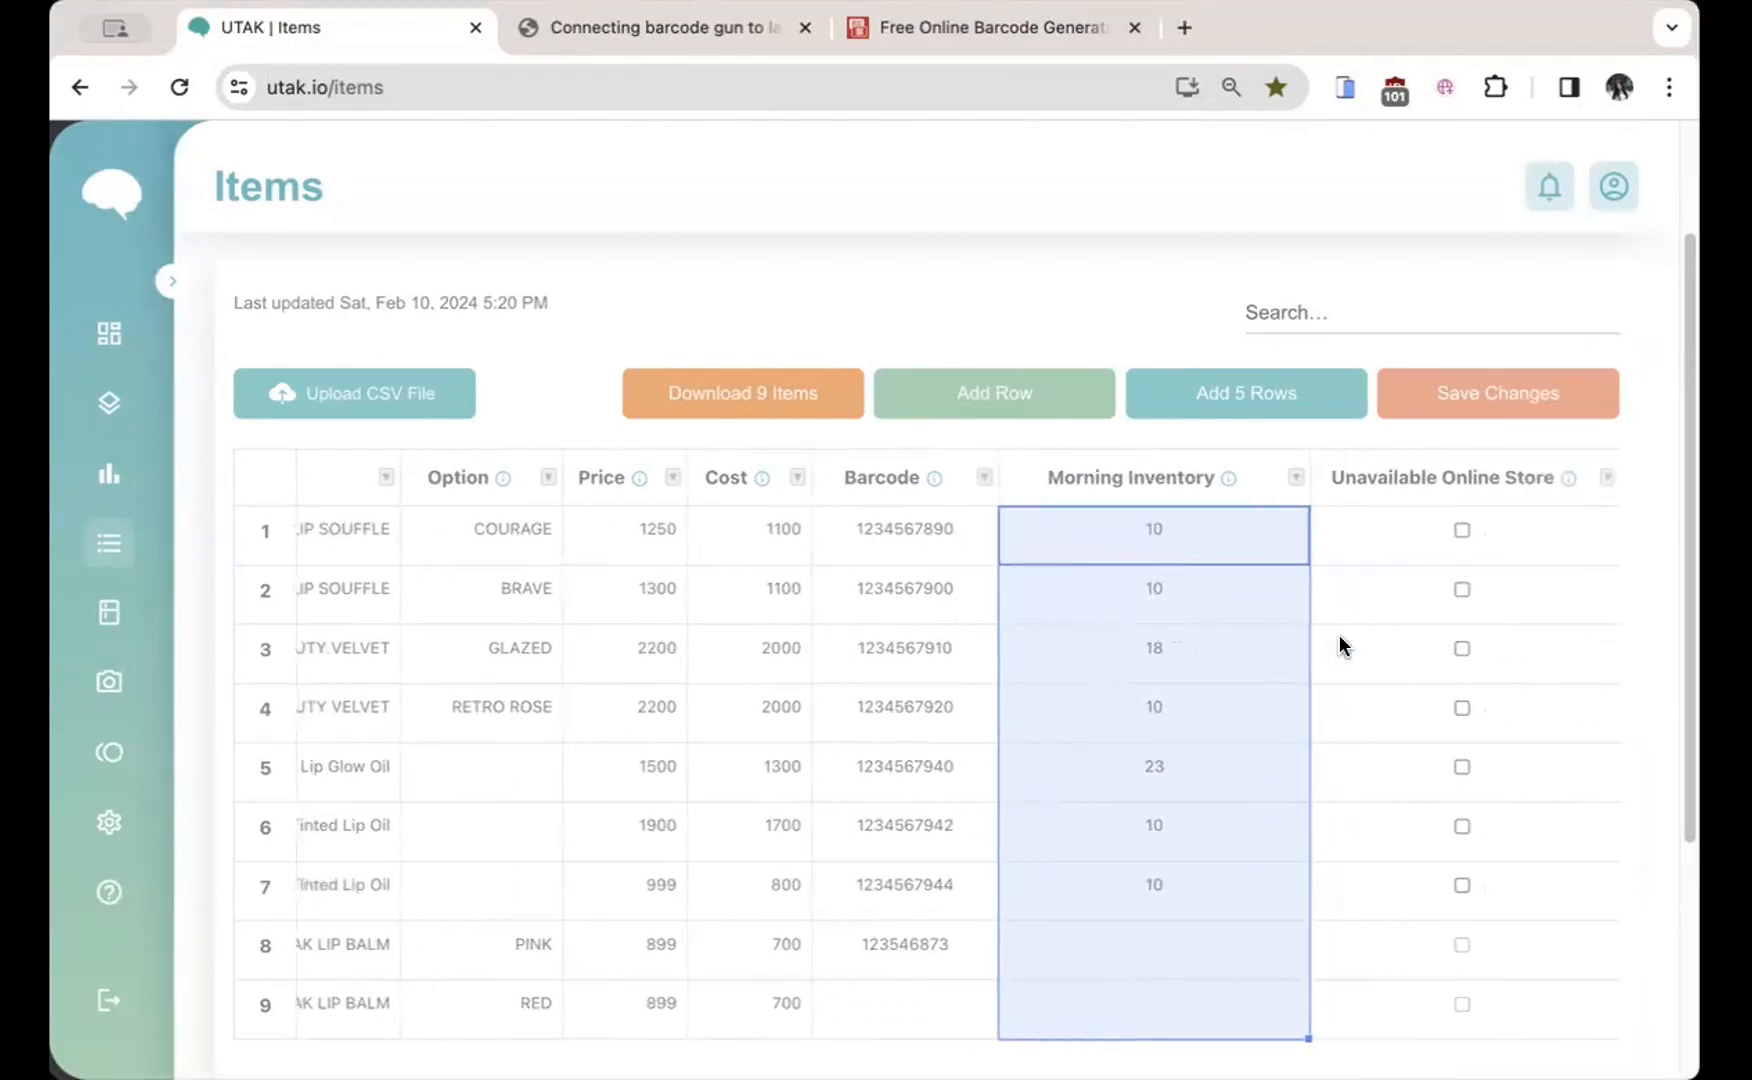
pyautogui.hscroll(2, 1340, 627)
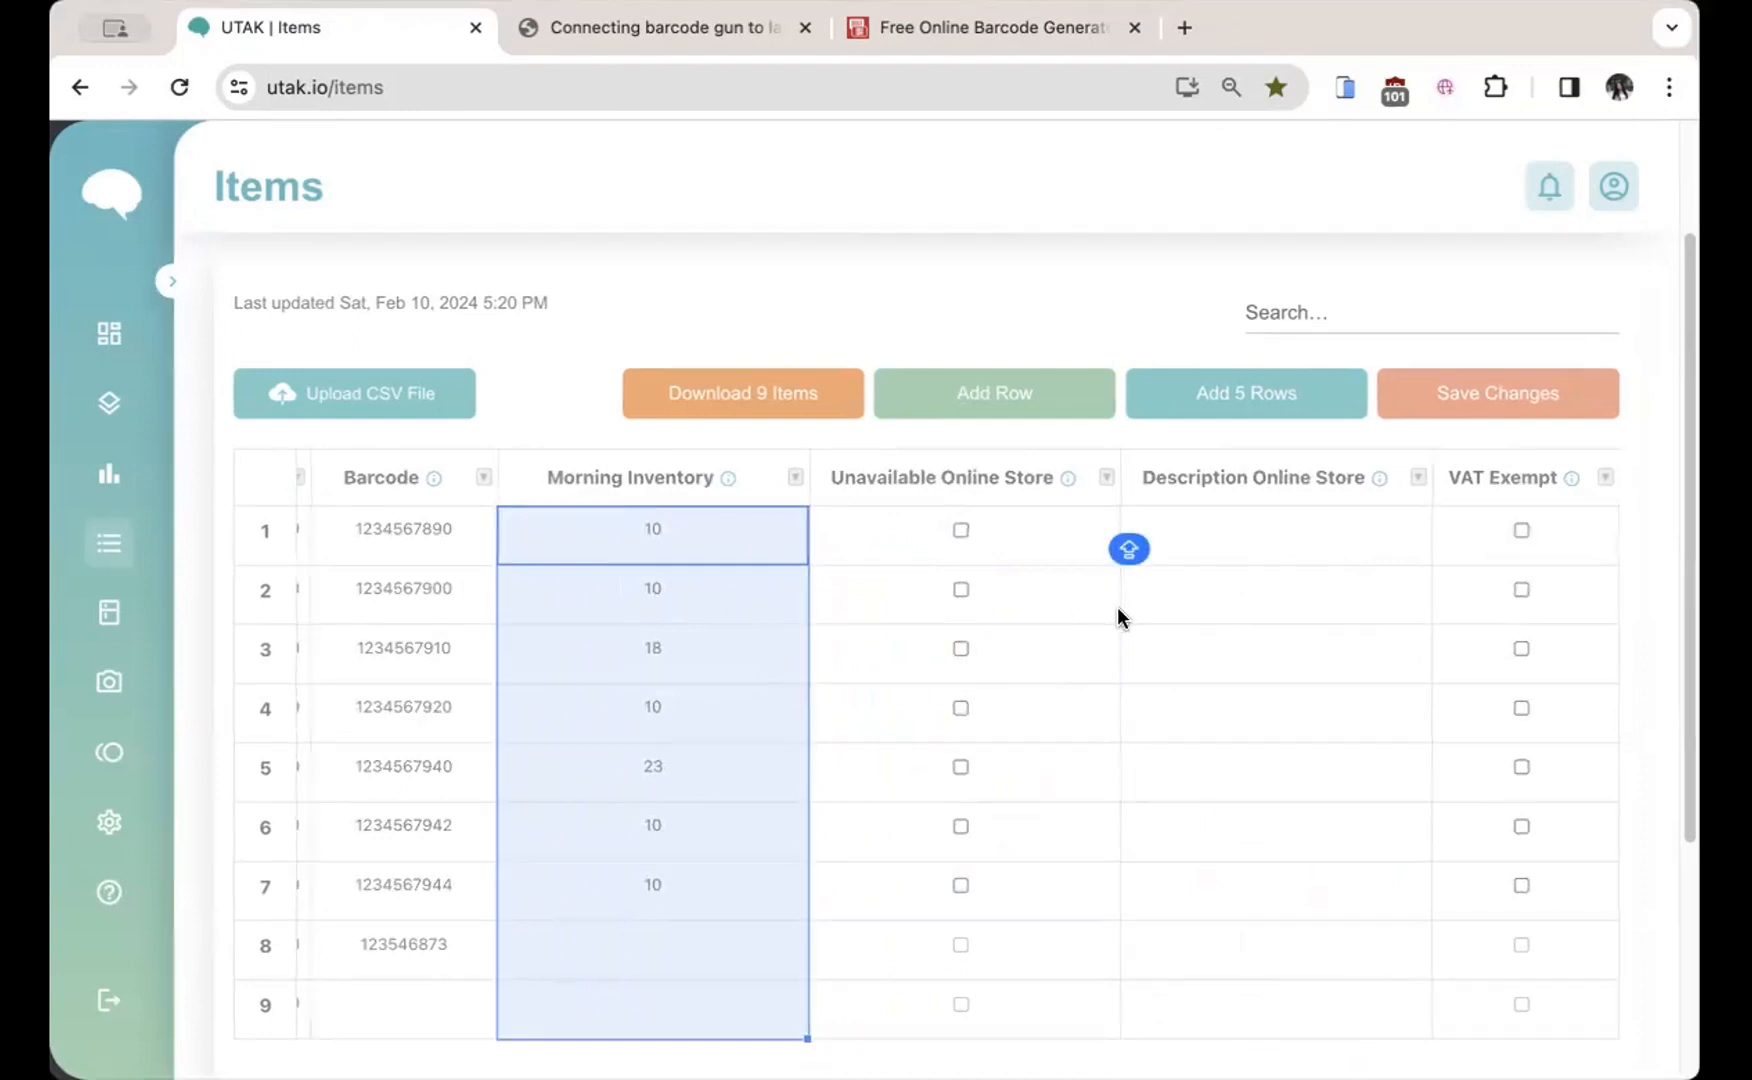
pyautogui.click(1475, 468)
pyautogui.moveTo(1502, 505)
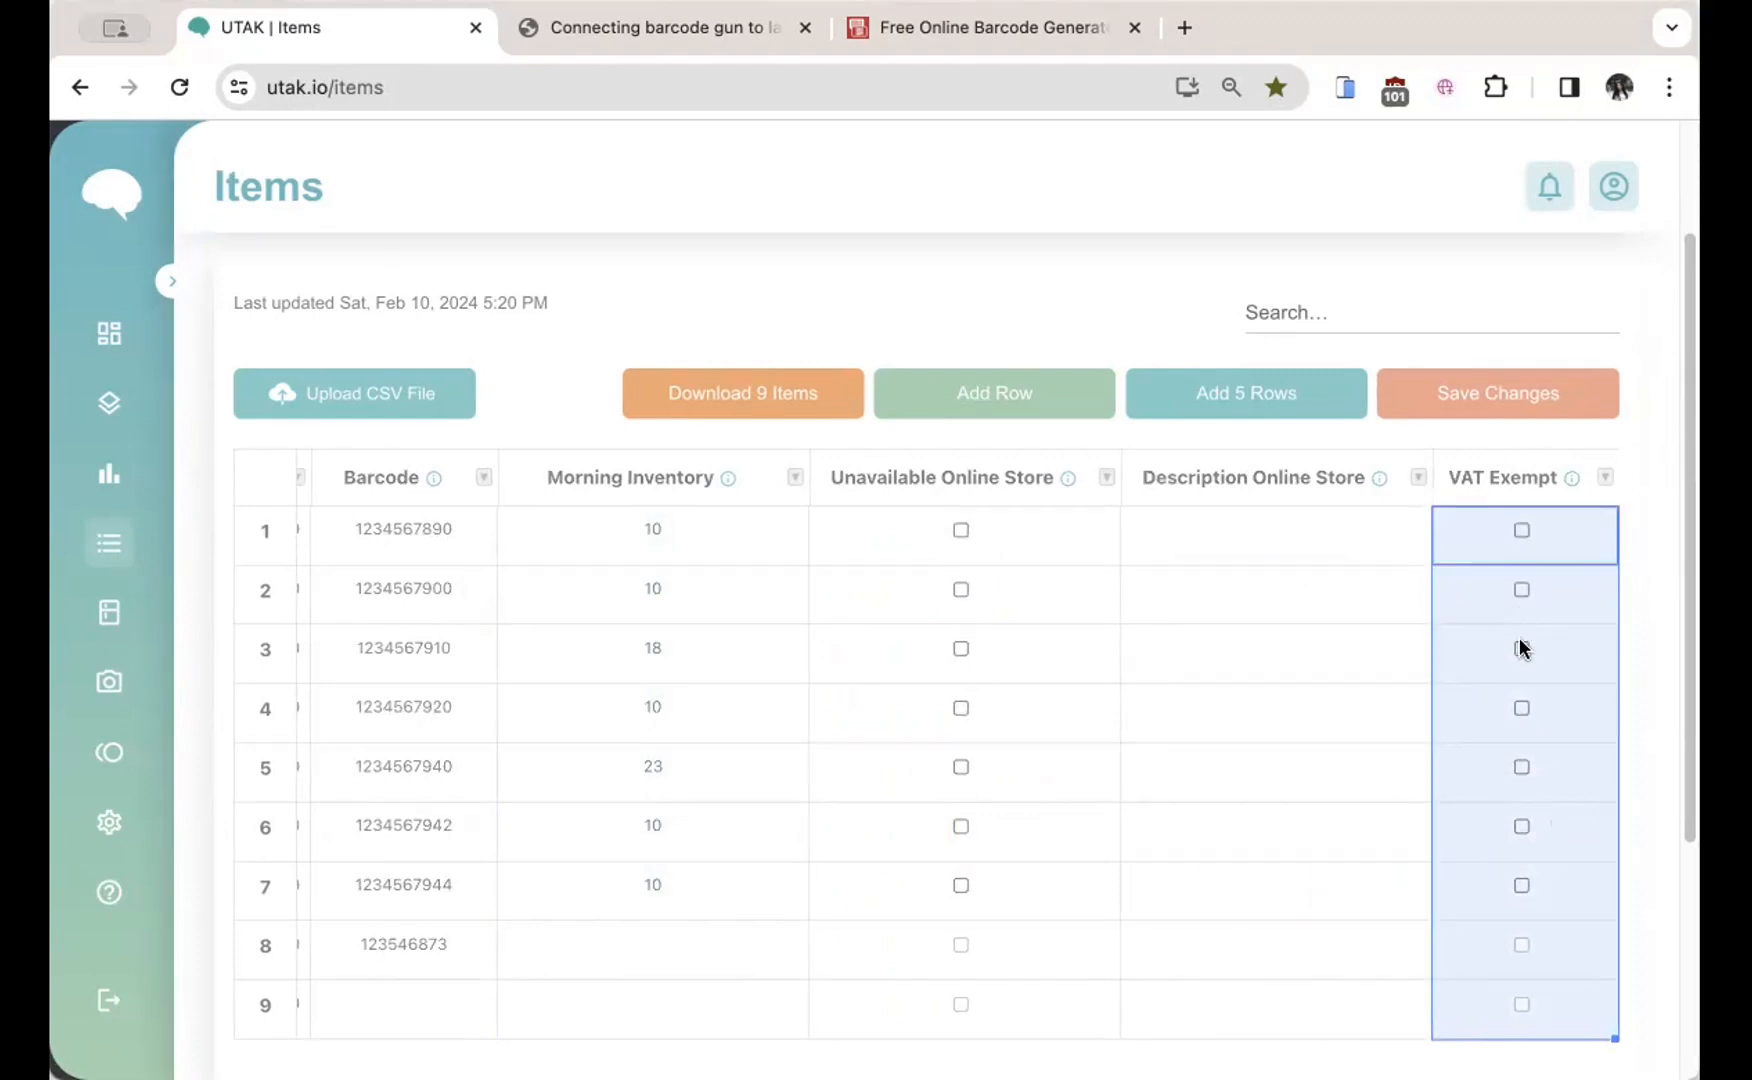
pyautogui.click(1313, 538)
pyautogui.hscroll(-10, 990, 931)
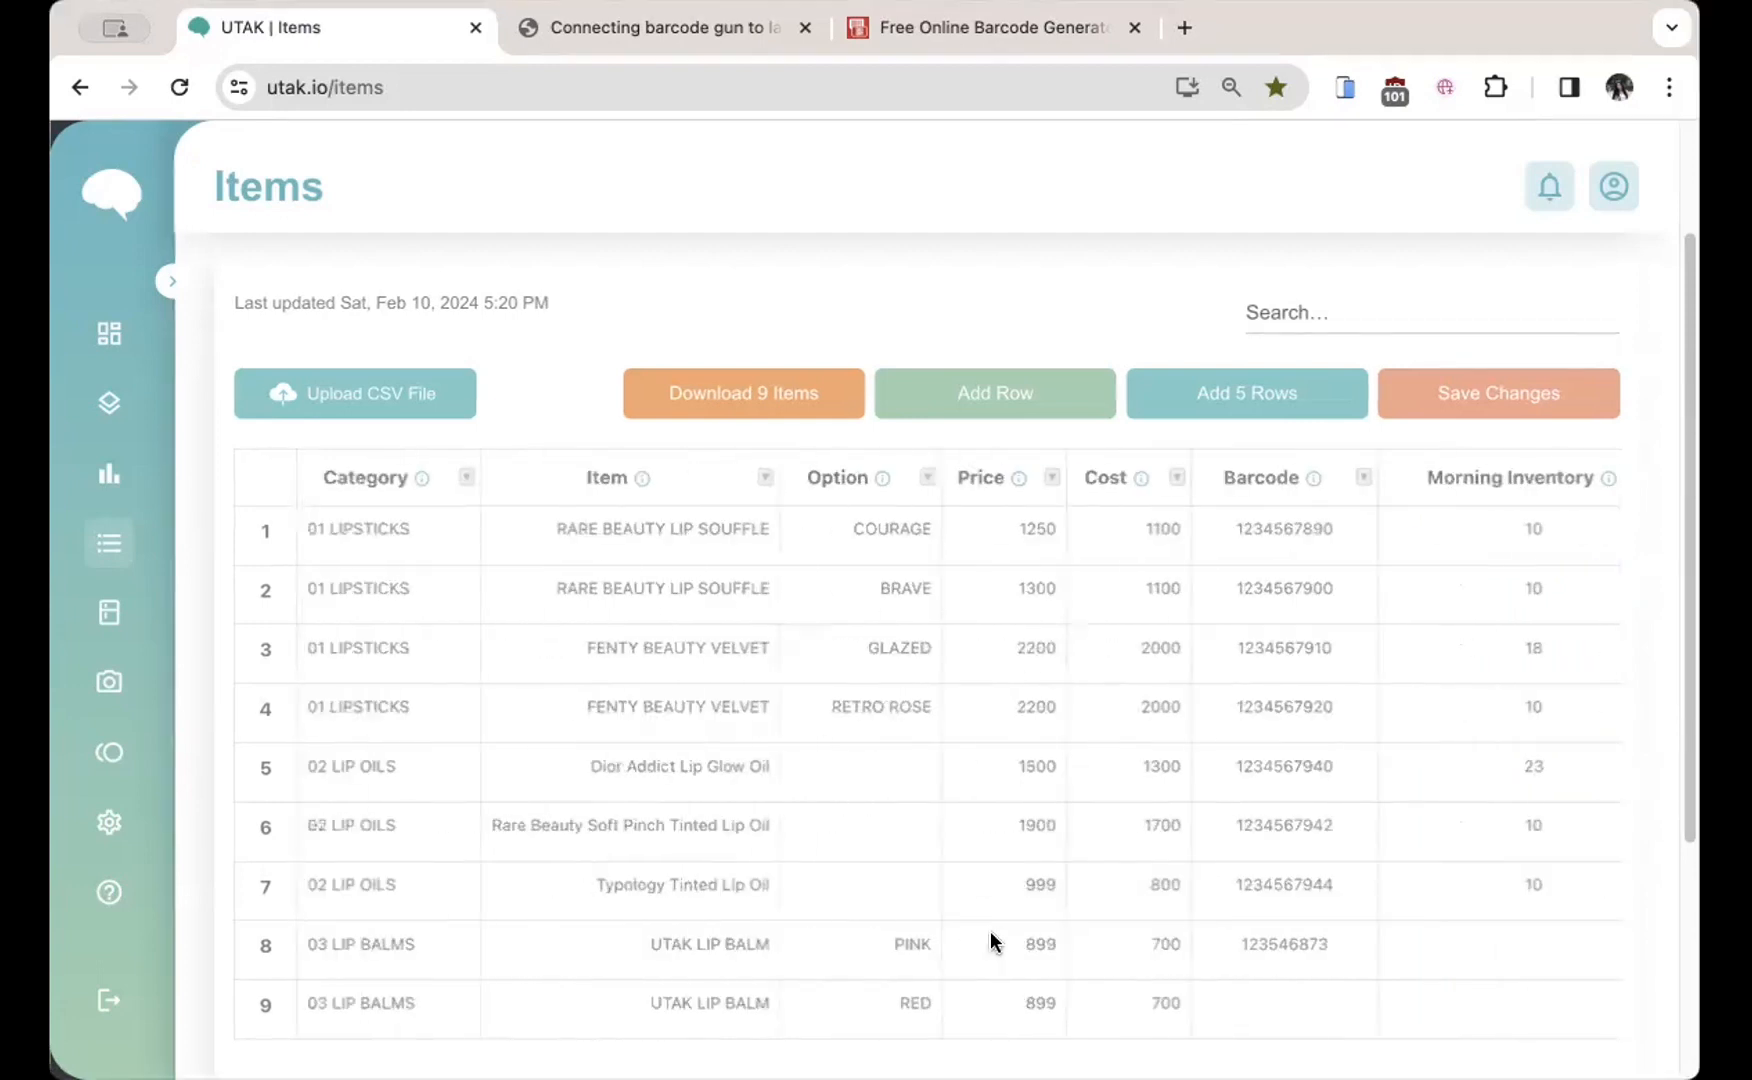
# Step: Enter barcode 123546874 for the red lip balm in row 9, then save the table
pyautogui.click(1278, 950)
pyautogui.click(1293, 1001)
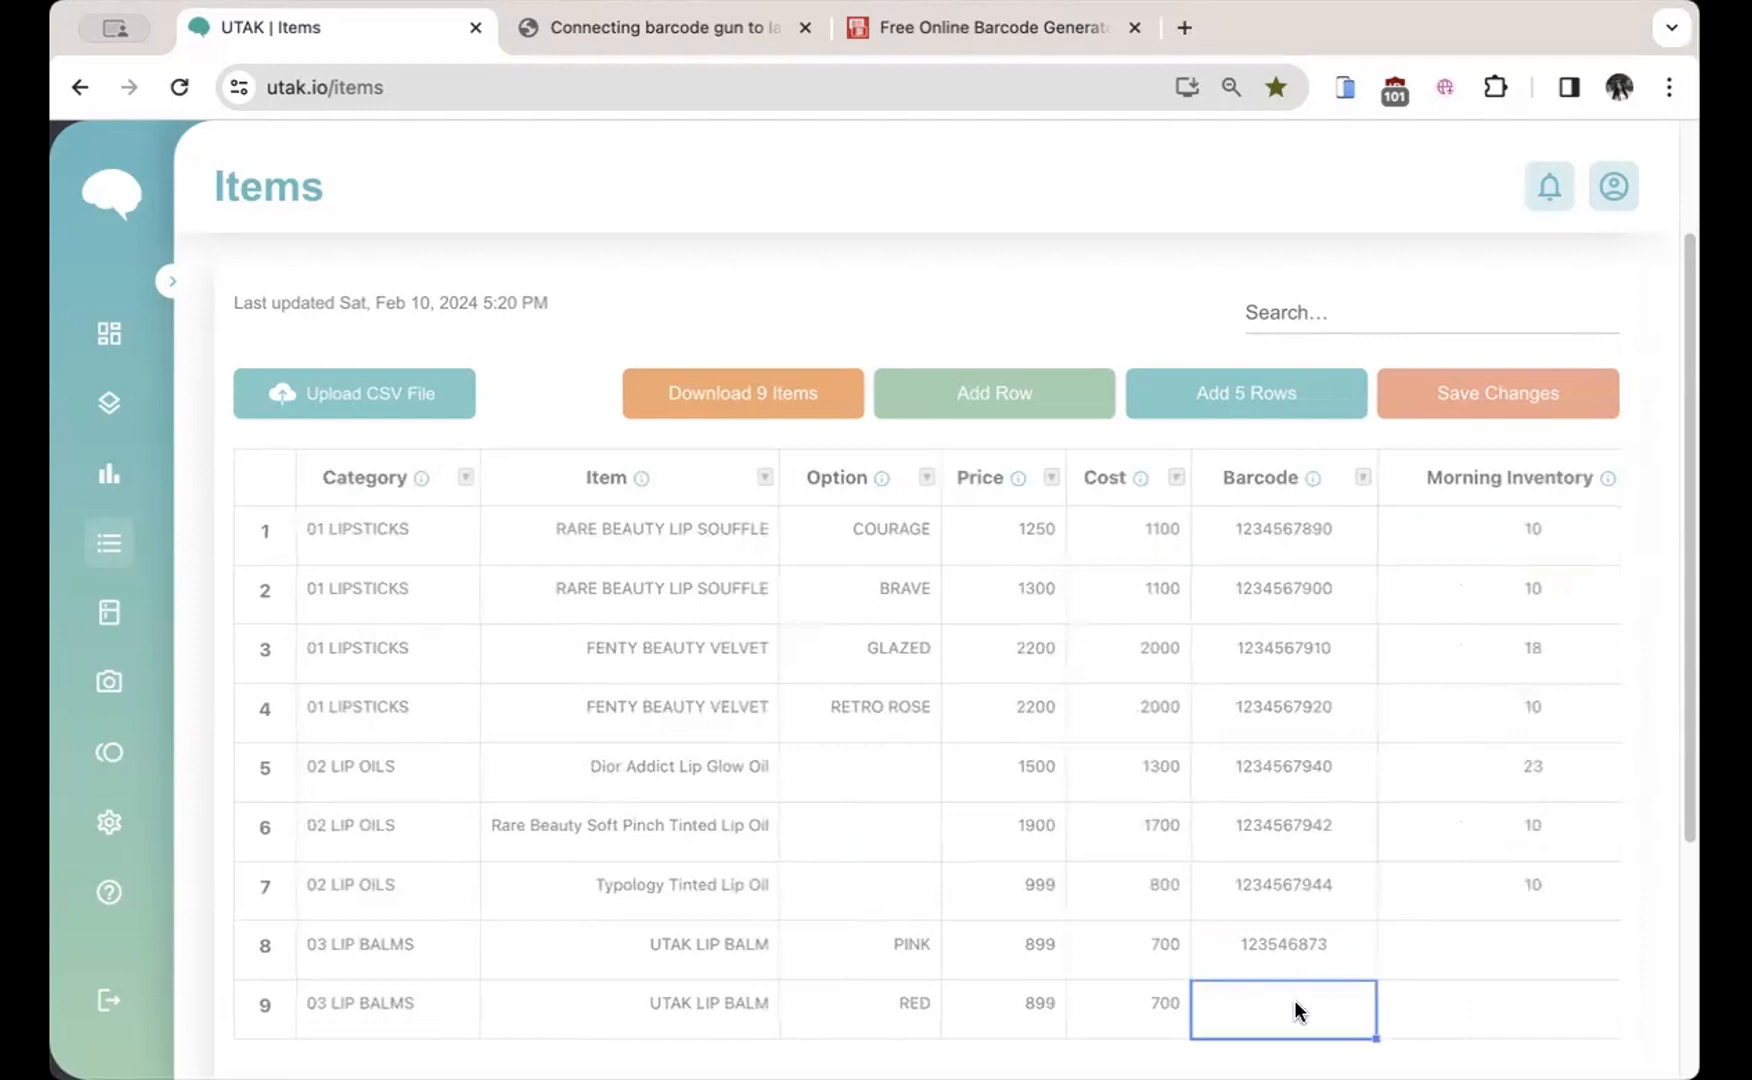
pyautogui.write('123546874')
pyautogui.press('Return')
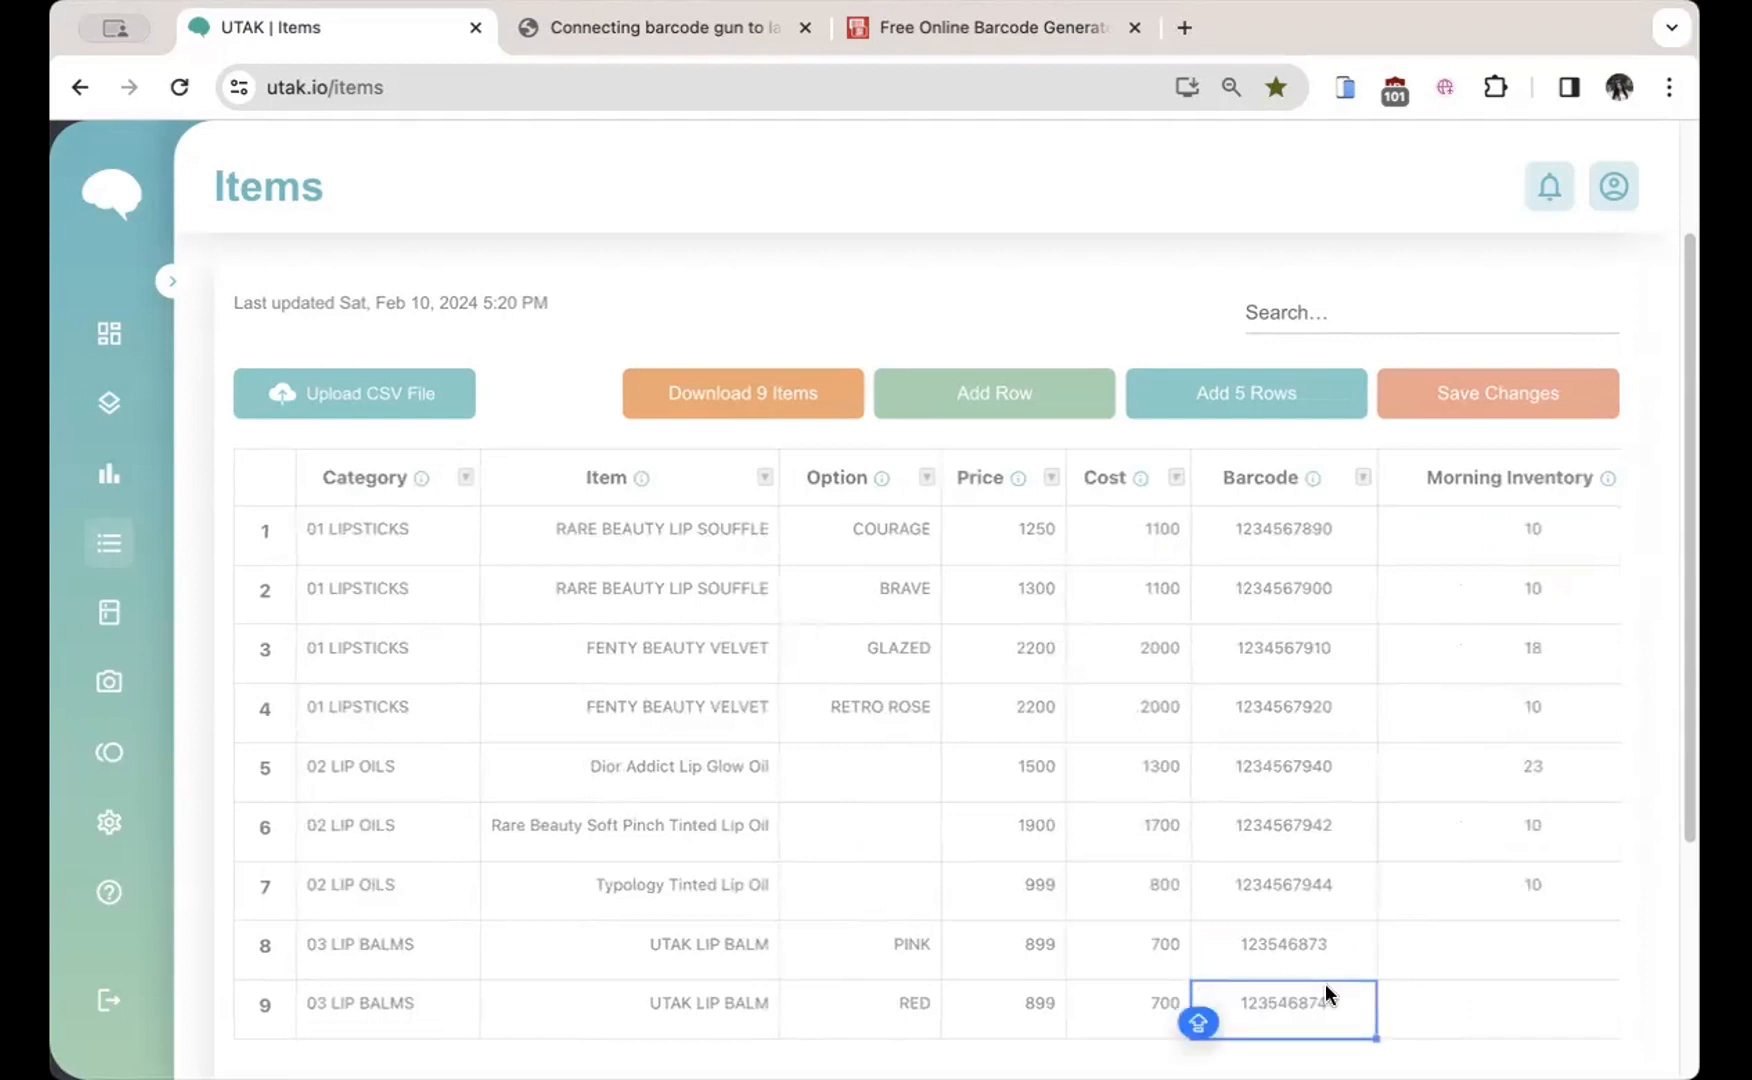
pyautogui.click(1497, 396)
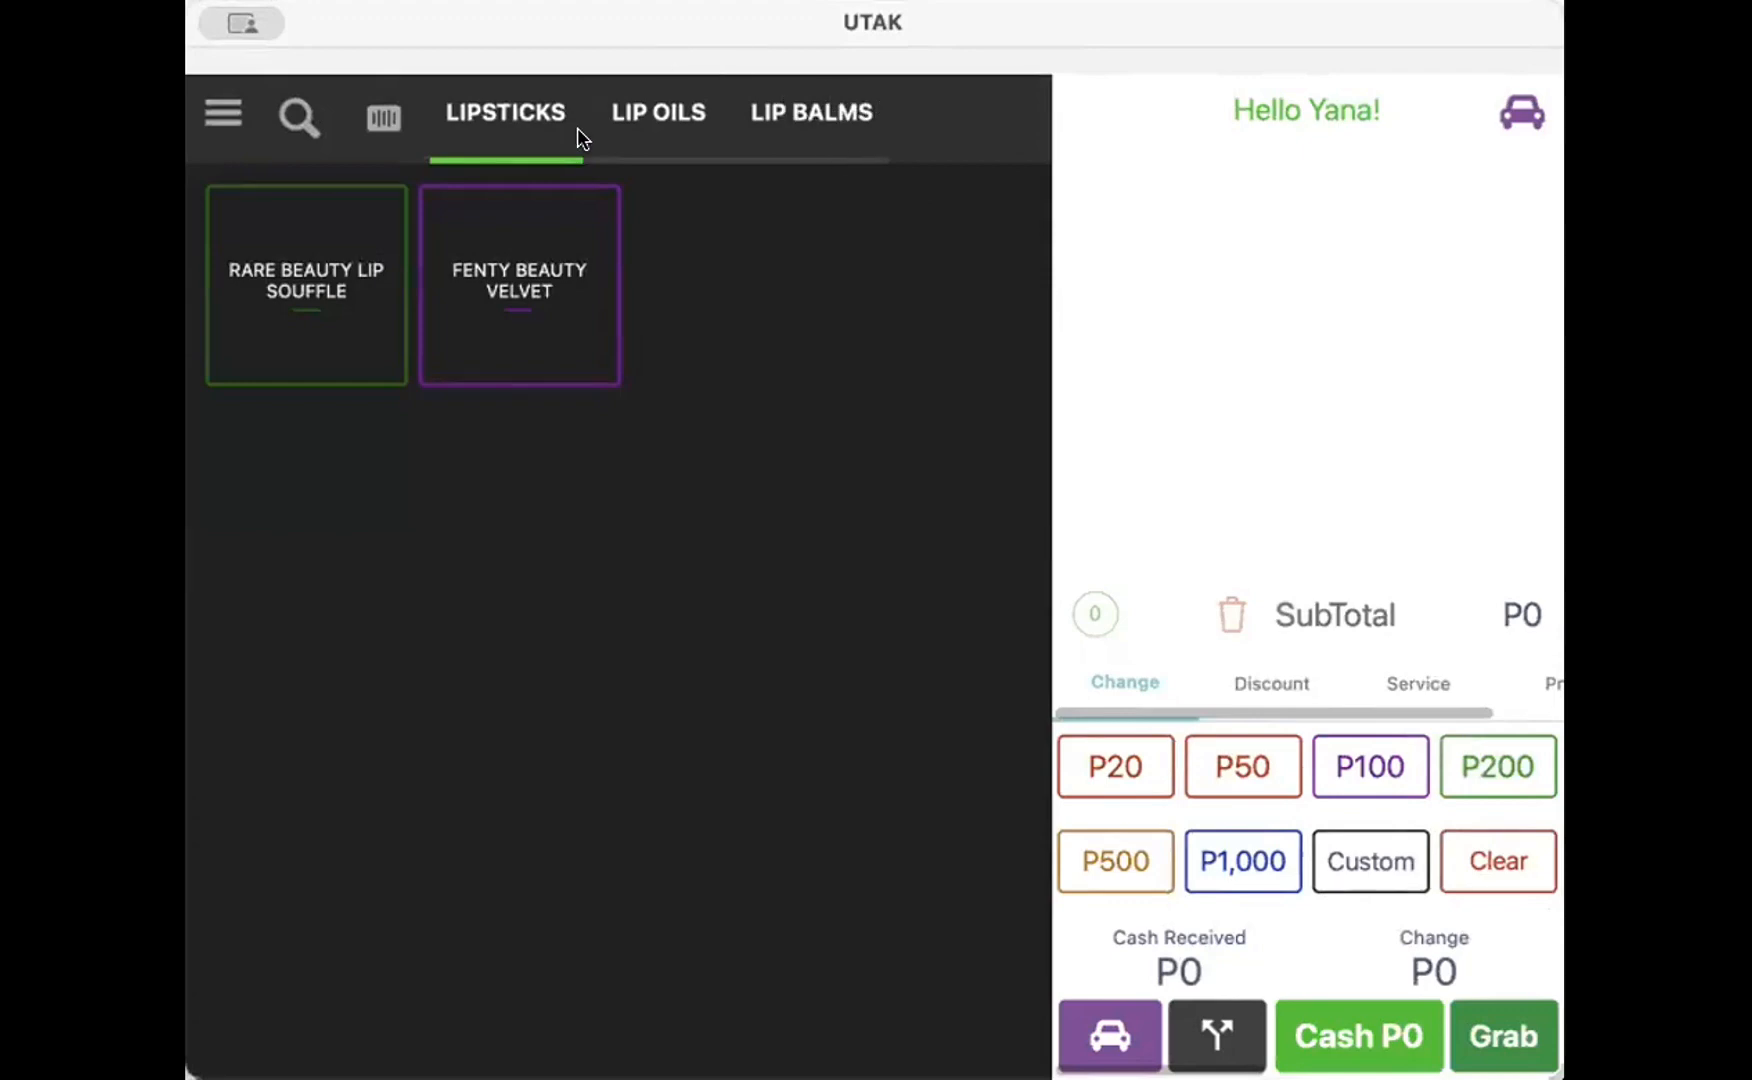
pyautogui.click(832, 112)
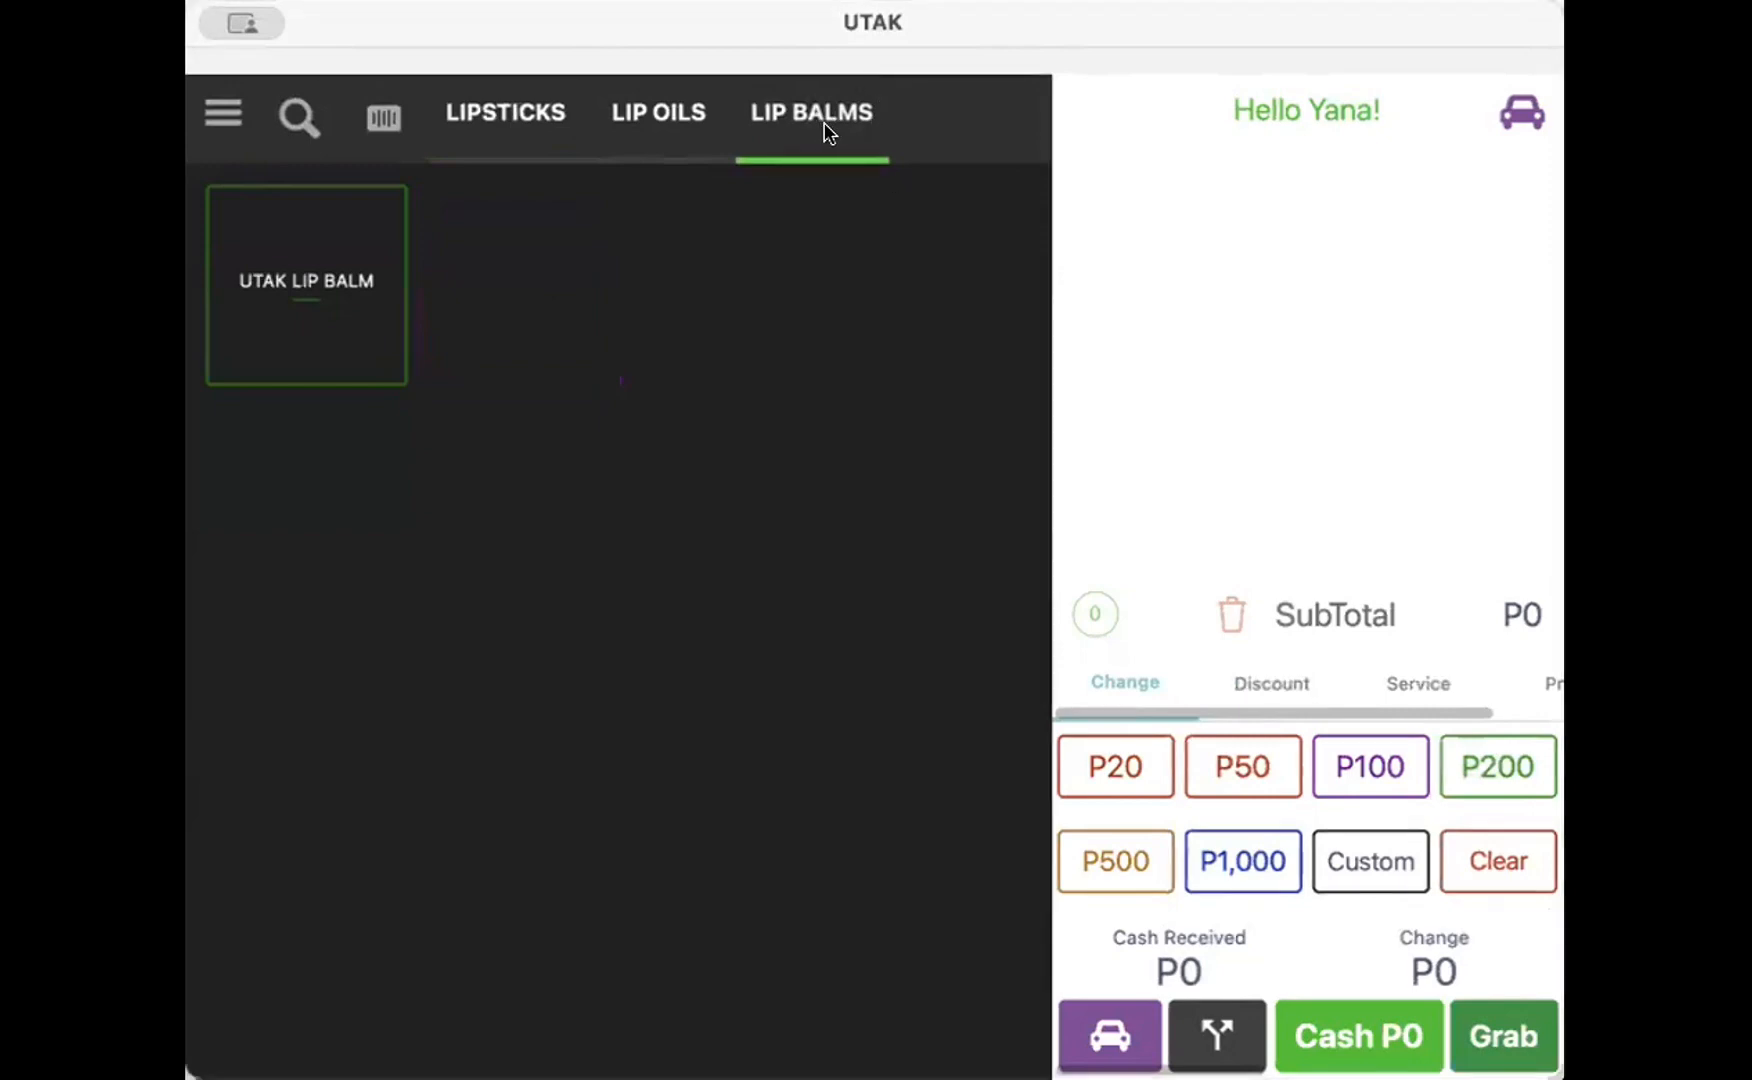
pyautogui.click(315, 292)
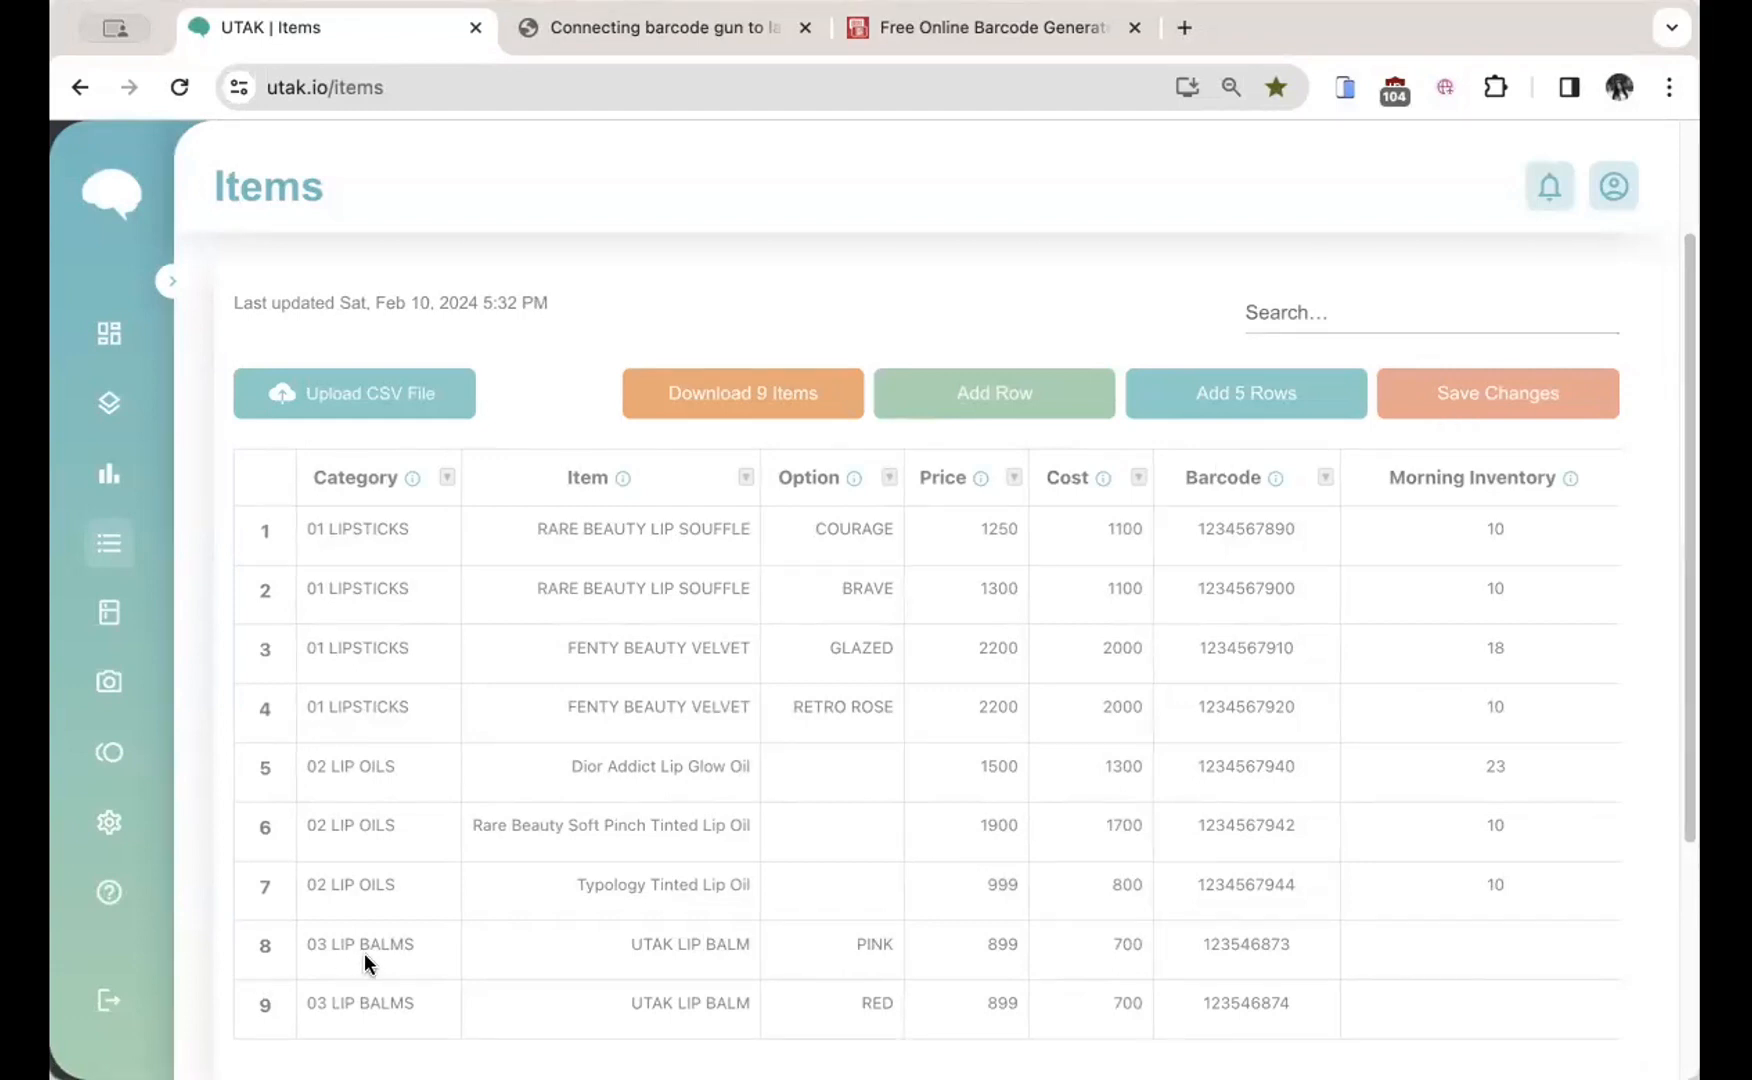
# Step: Remove rows 8 and 9, the two UTAK LIP BALM entries, confirming deletion and saving
pyautogui.moveTo(268, 940); pyautogui.dragTo(704, 1040)
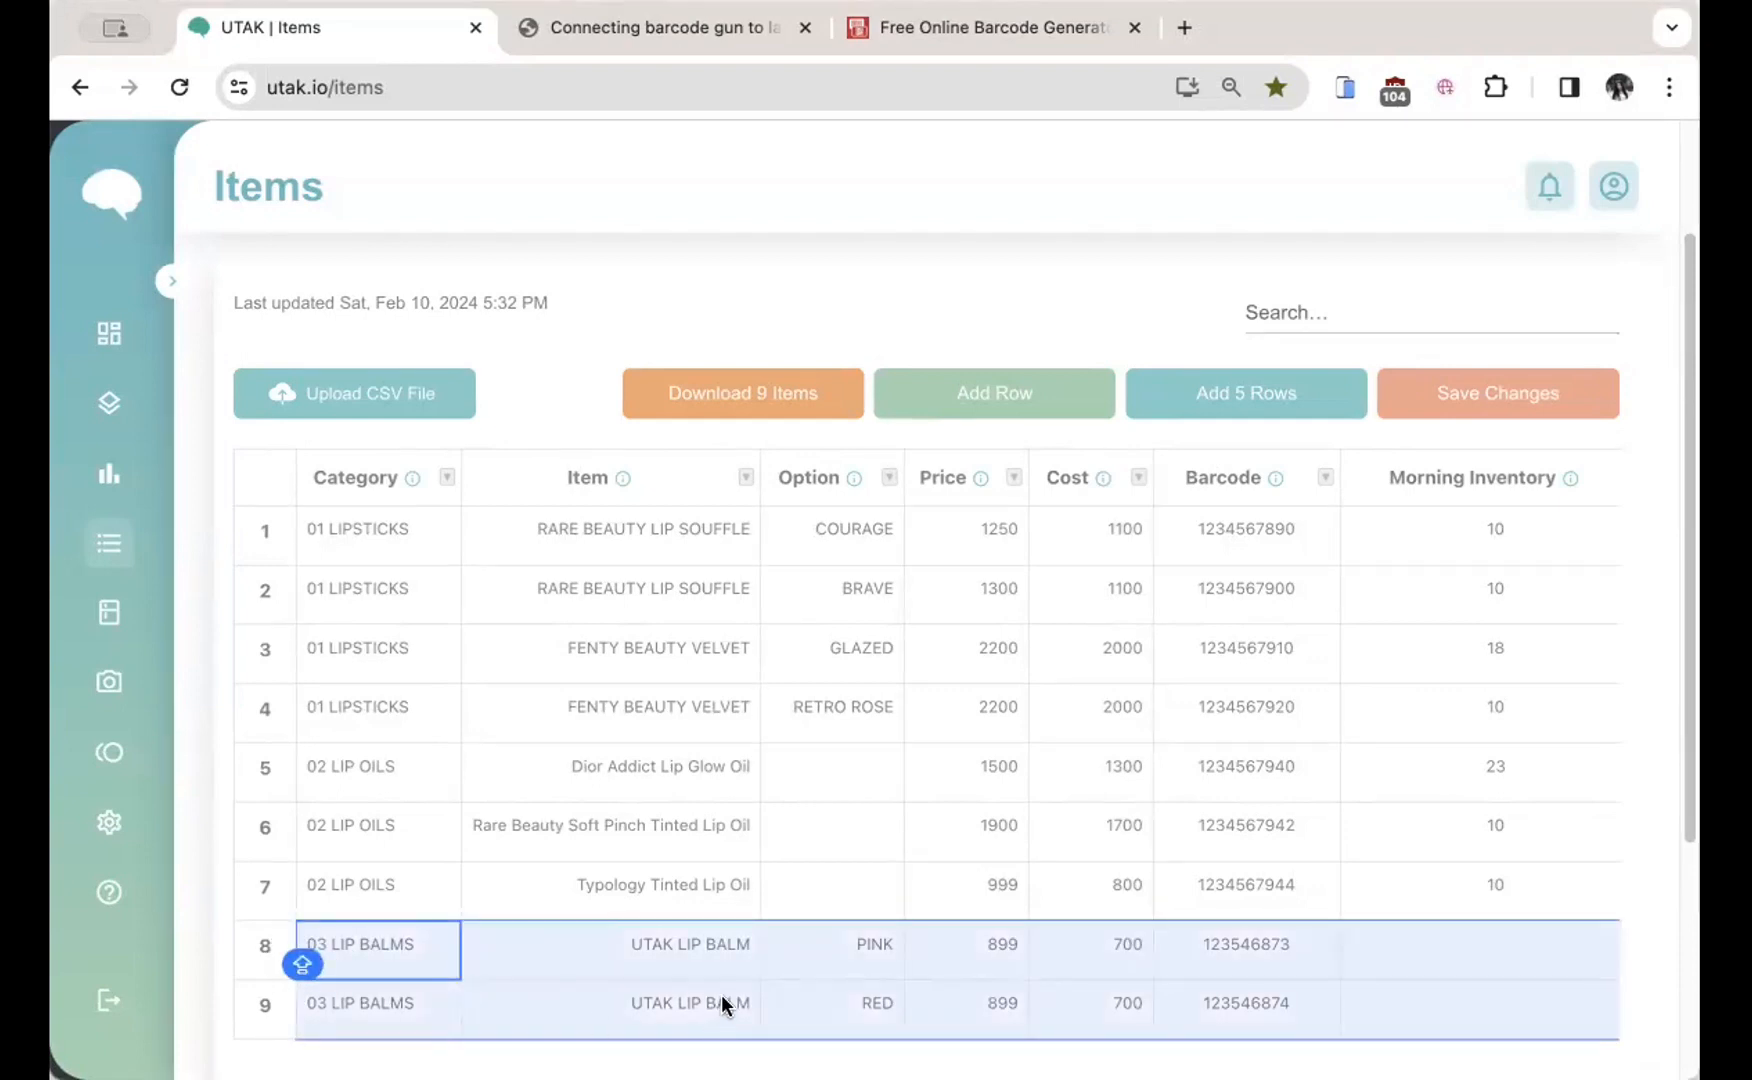
pyautogui.rightClick(732, 958)
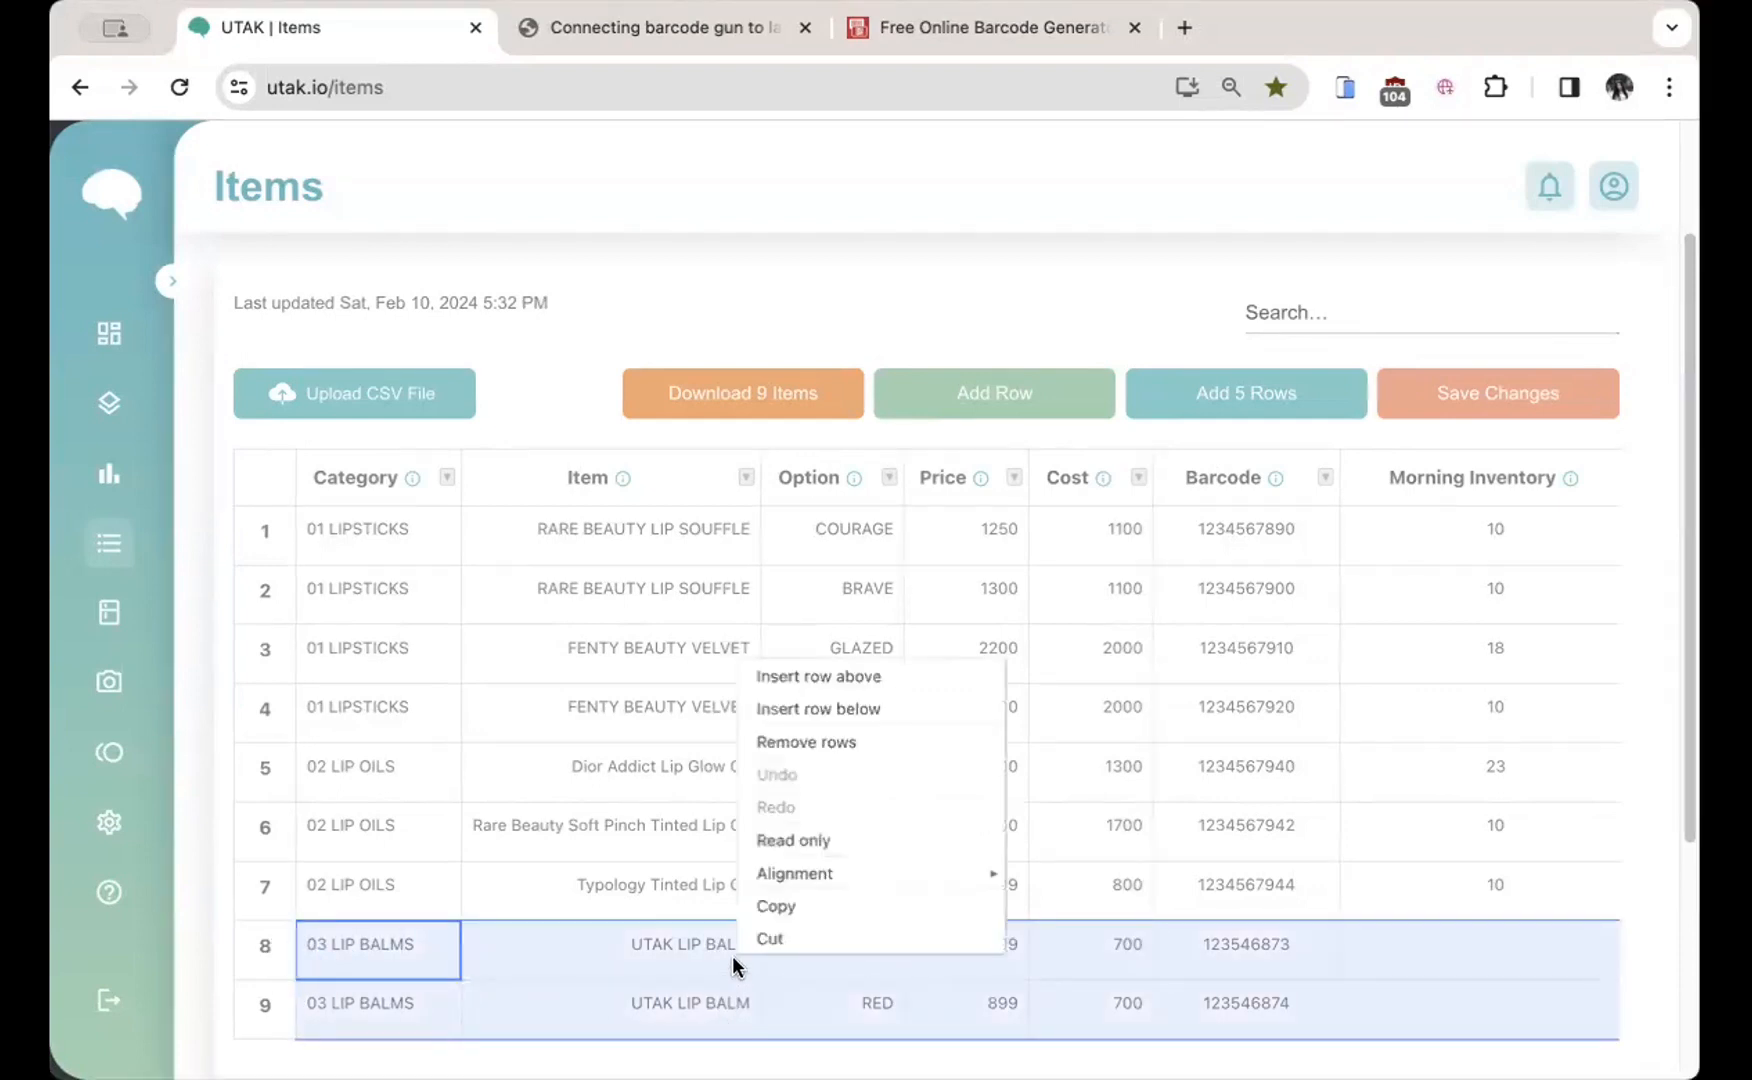
pyautogui.click(864, 743)
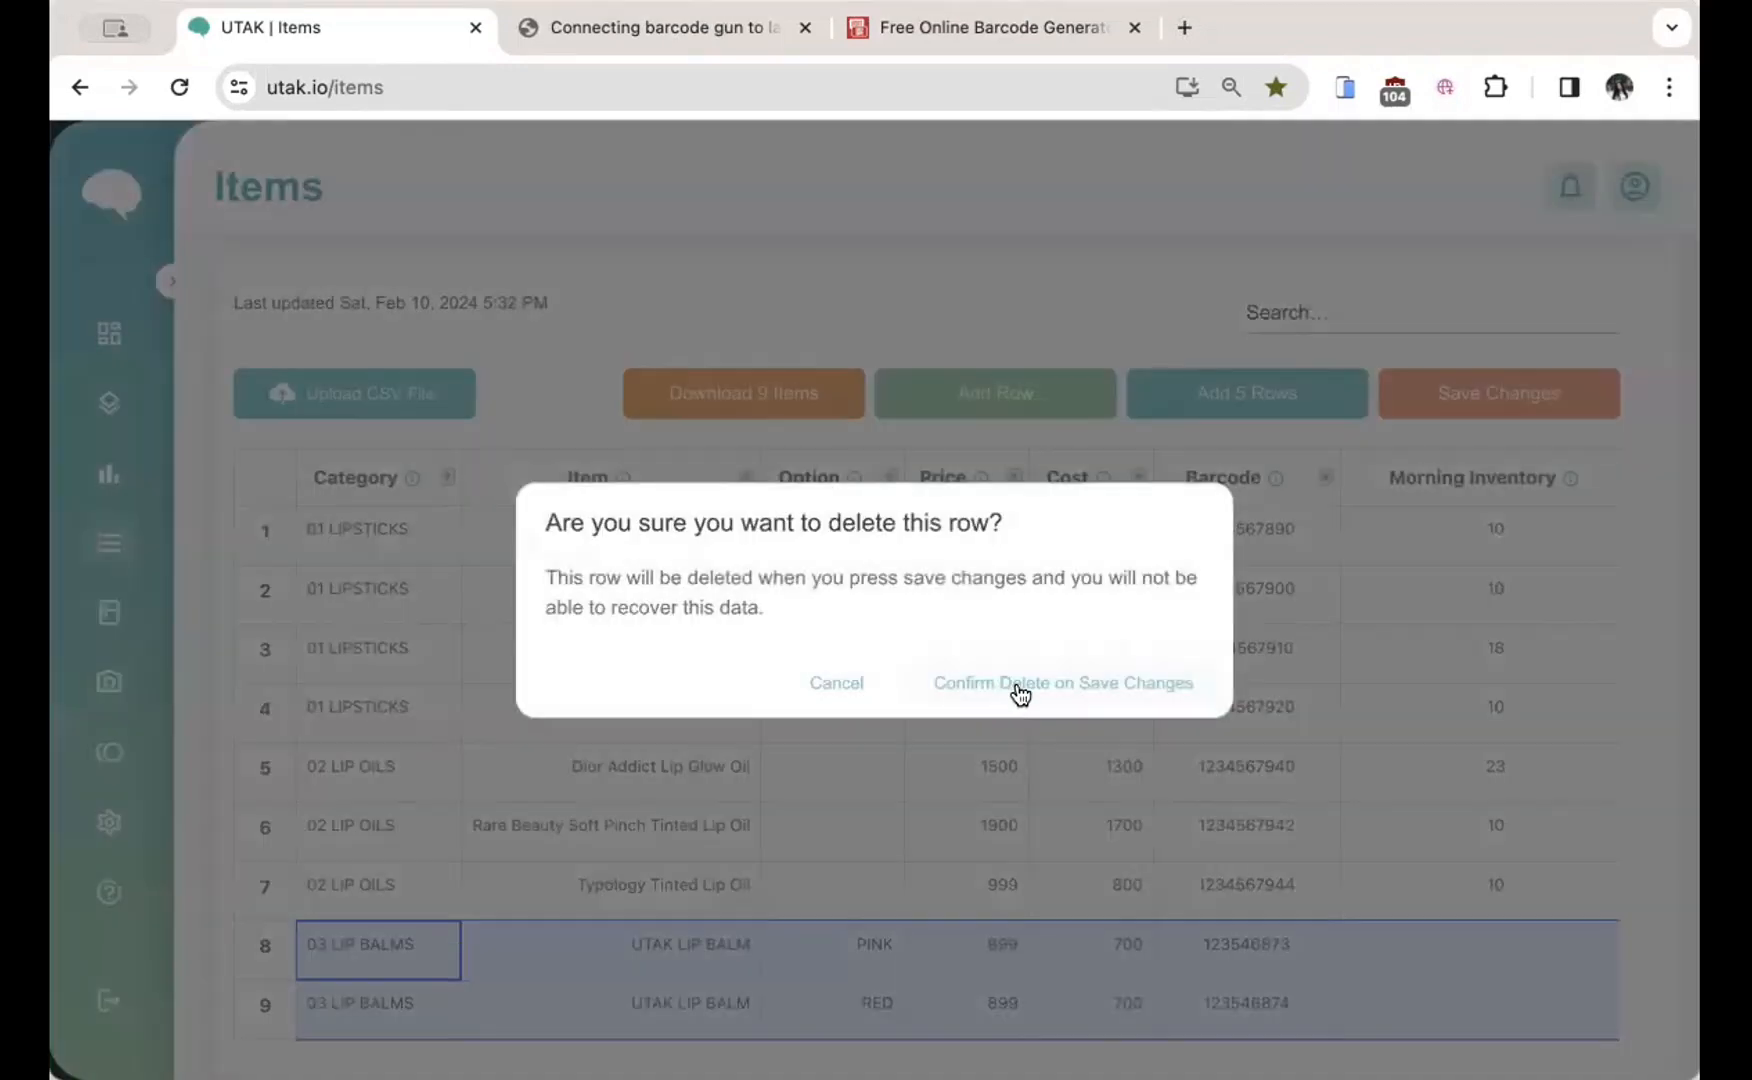
pyautogui.click(1020, 686)
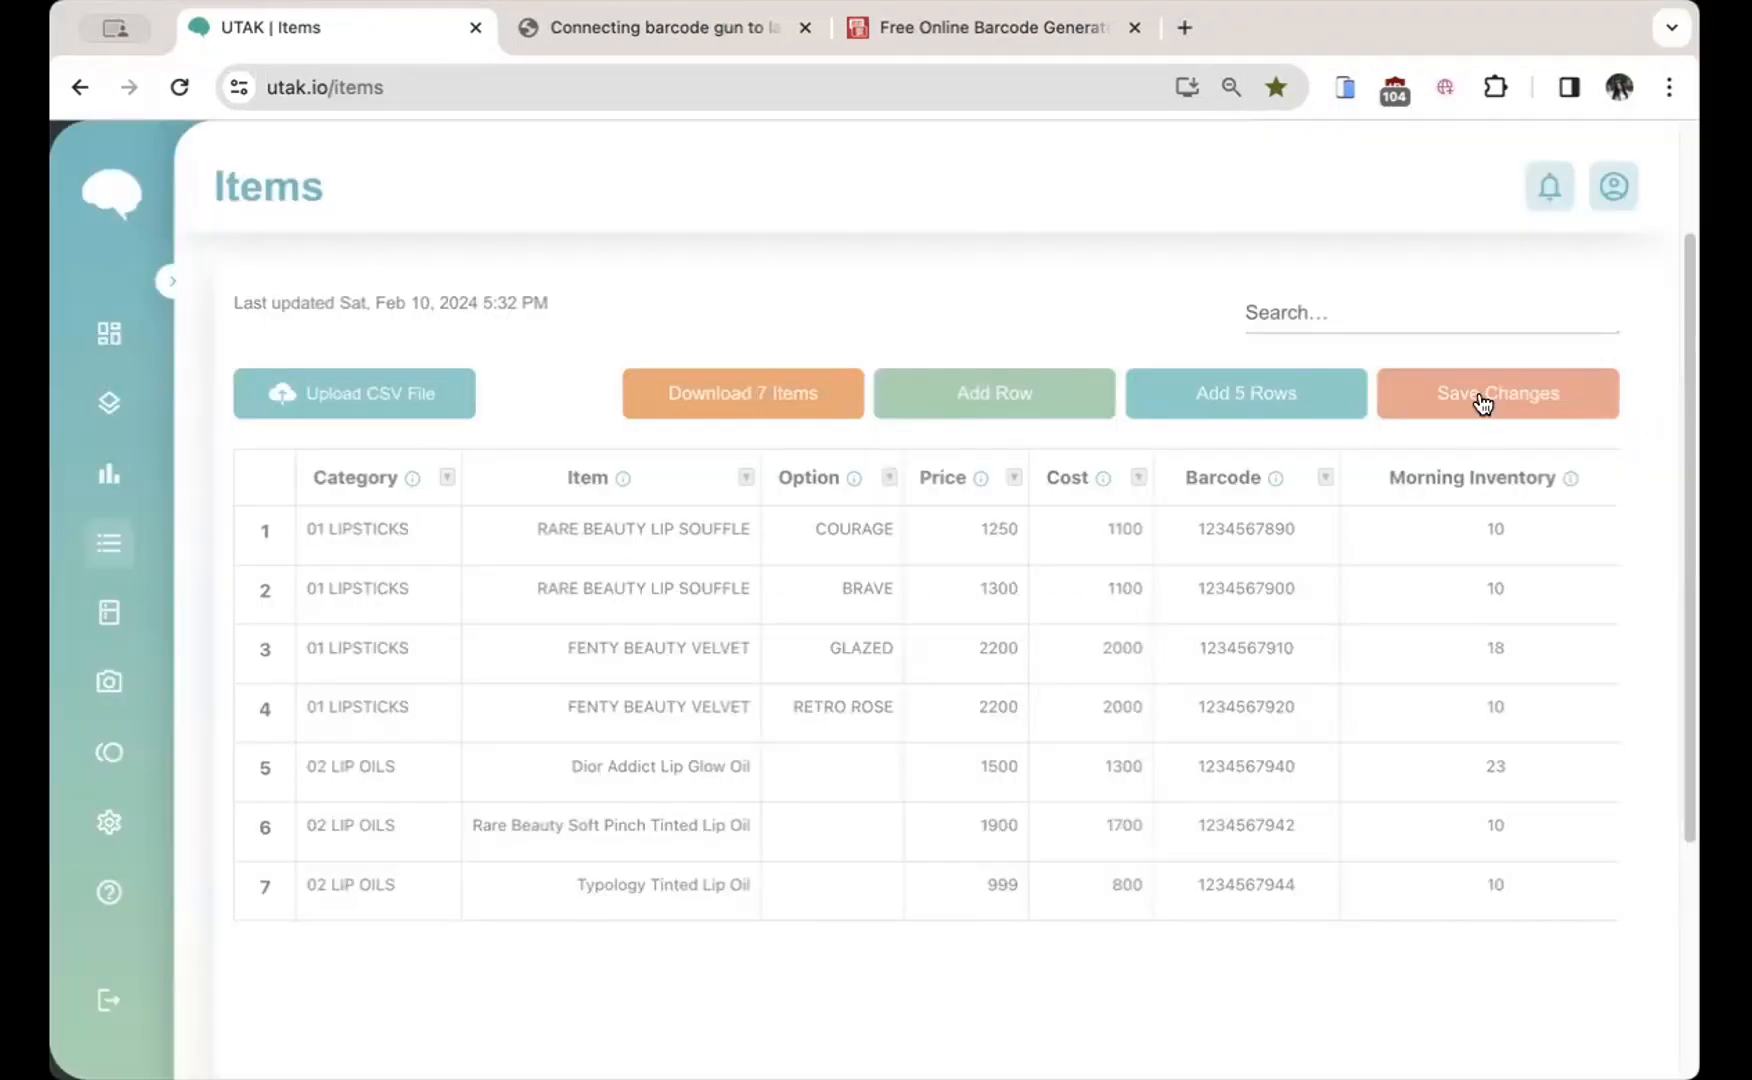
pyautogui.click(1486, 393)
pyautogui.click(1112, 265)
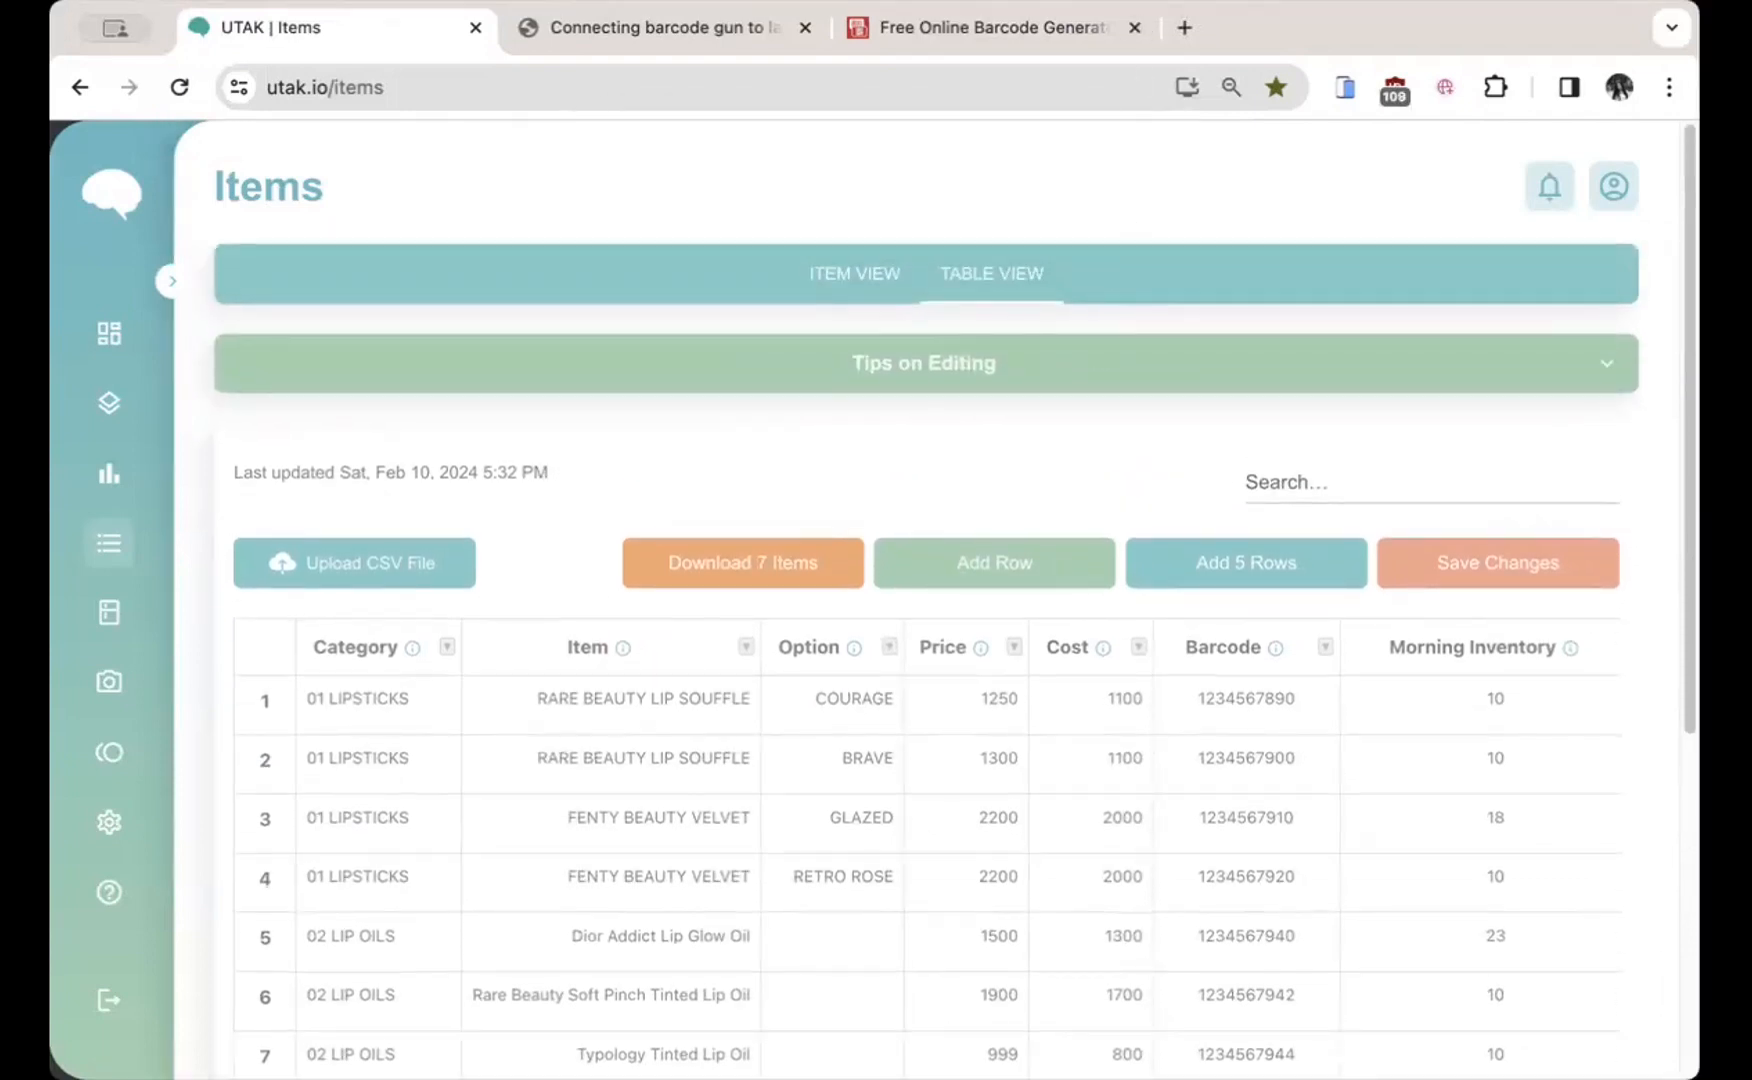
# Step: Expand then collapse Tips on Editing, and draw a red box around 'Last updated'
pyautogui.click(930, 371)
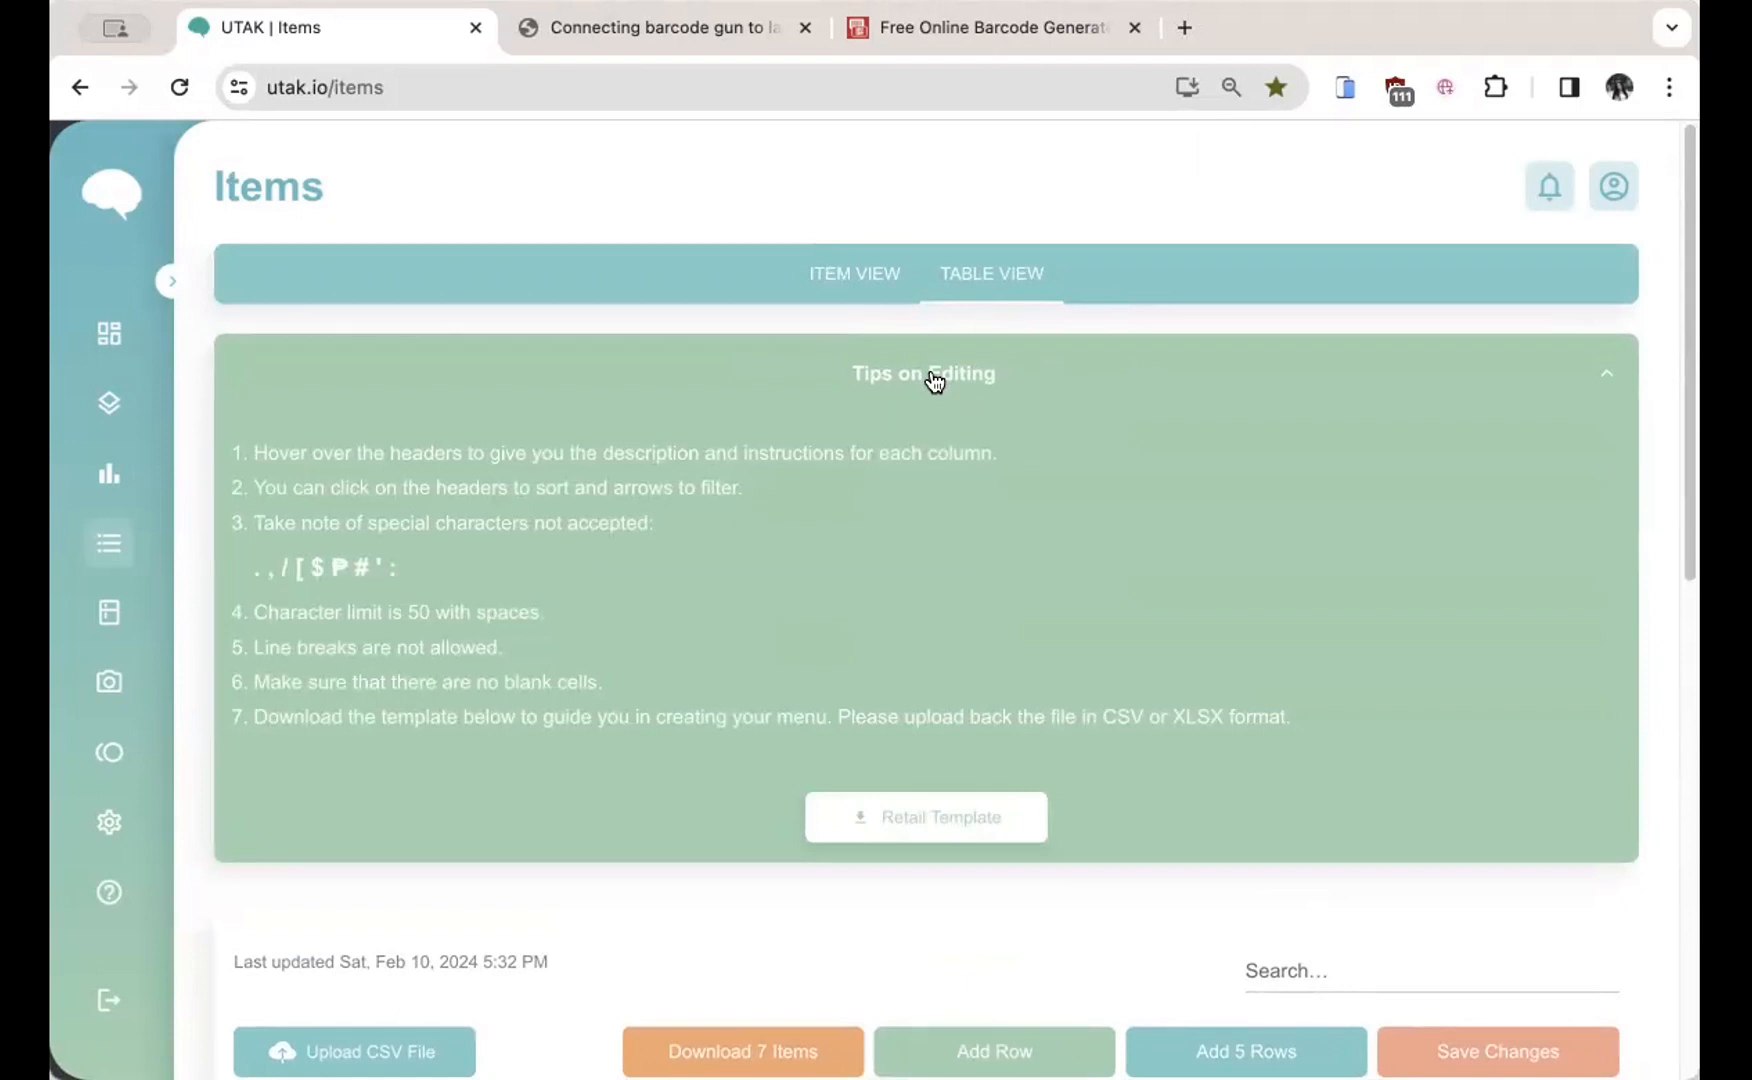
pyautogui.click(934, 380)
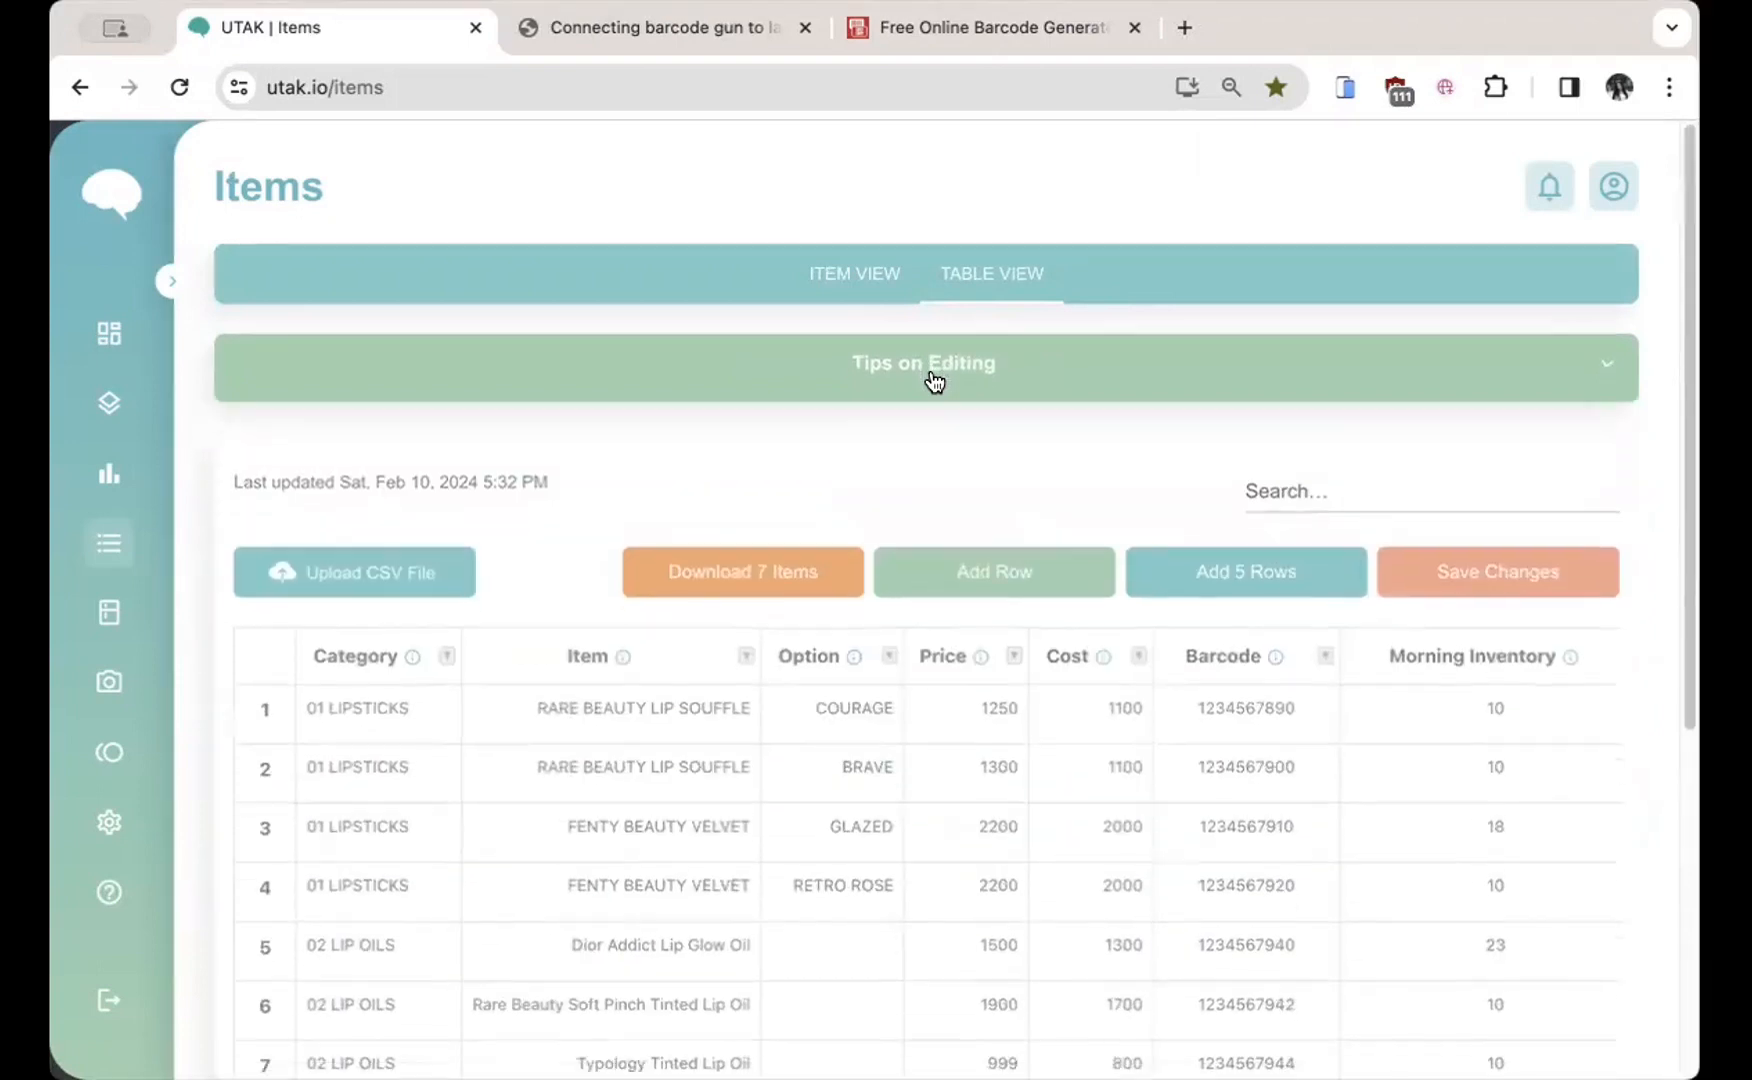
pyautogui.press('super+shift+4')
pyautogui.moveTo(219, 437); pyautogui.dragTo(621, 501)
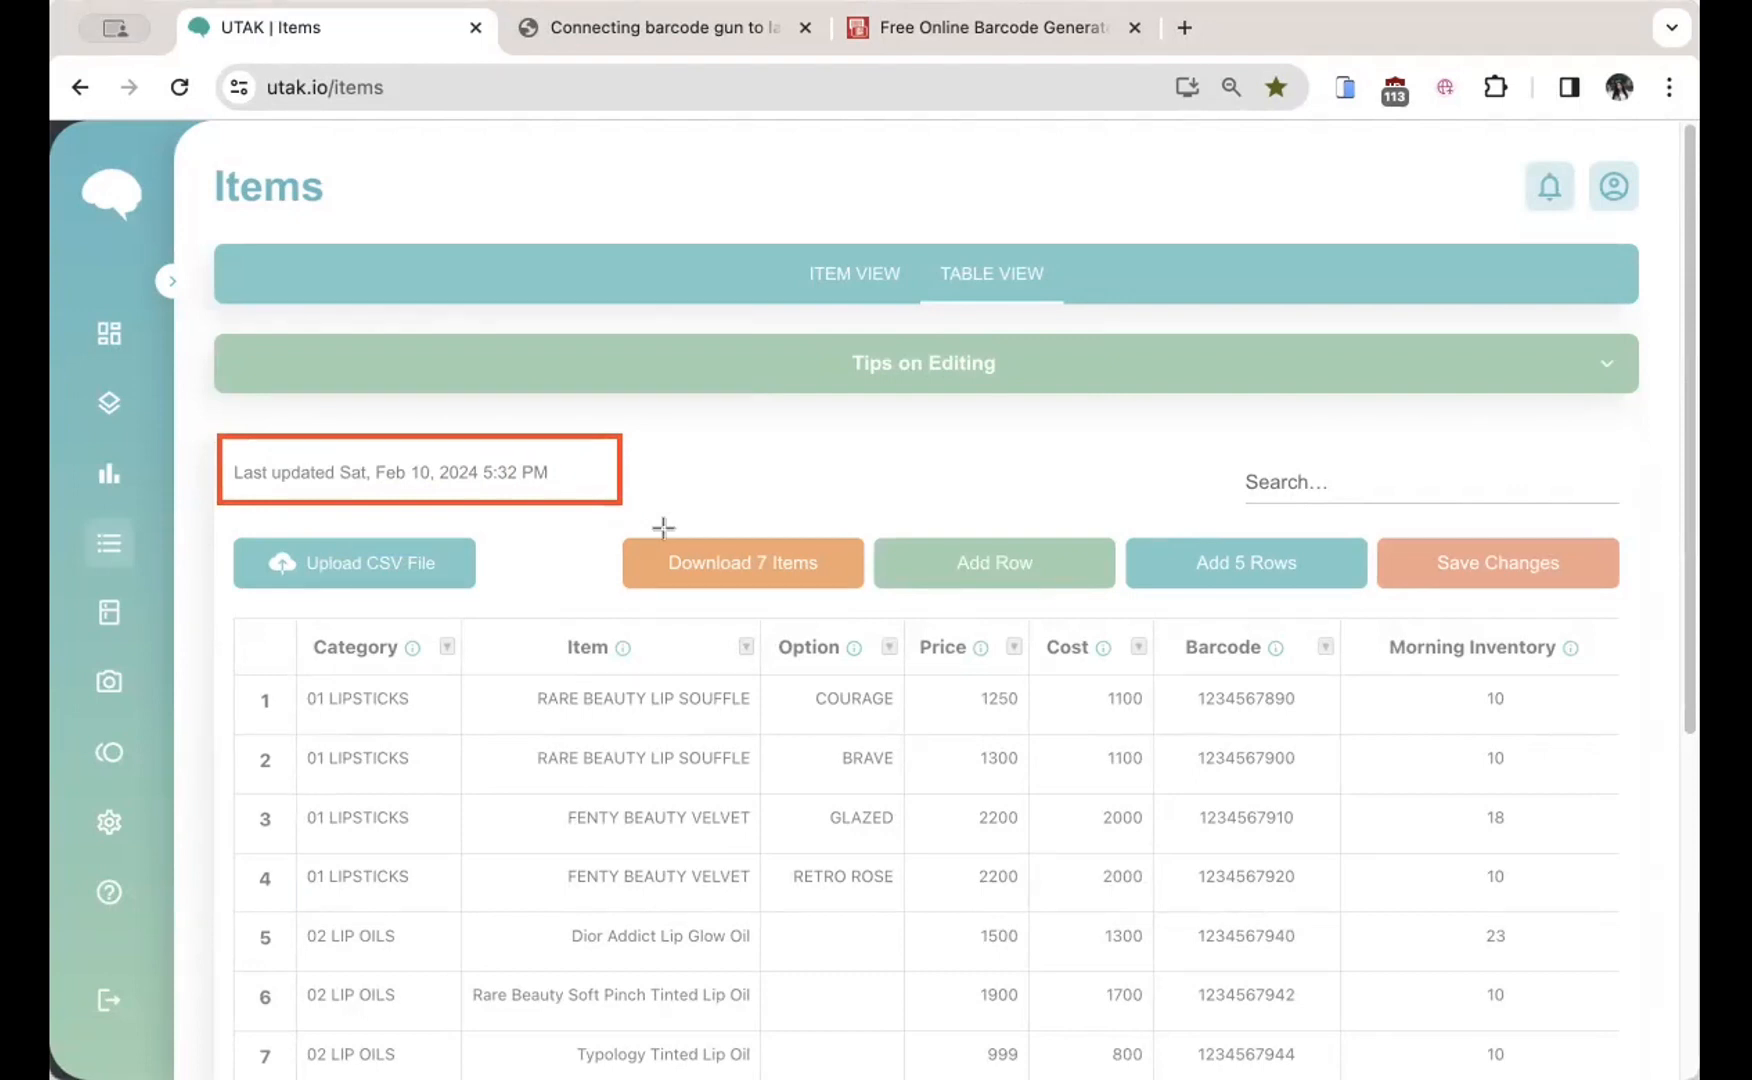
# Step: Box the Search field, cross out Upload CSV File and mark the table, then clear the annotations
pyautogui.moveTo(1228, 450); pyautogui.dragTo(1631, 524)
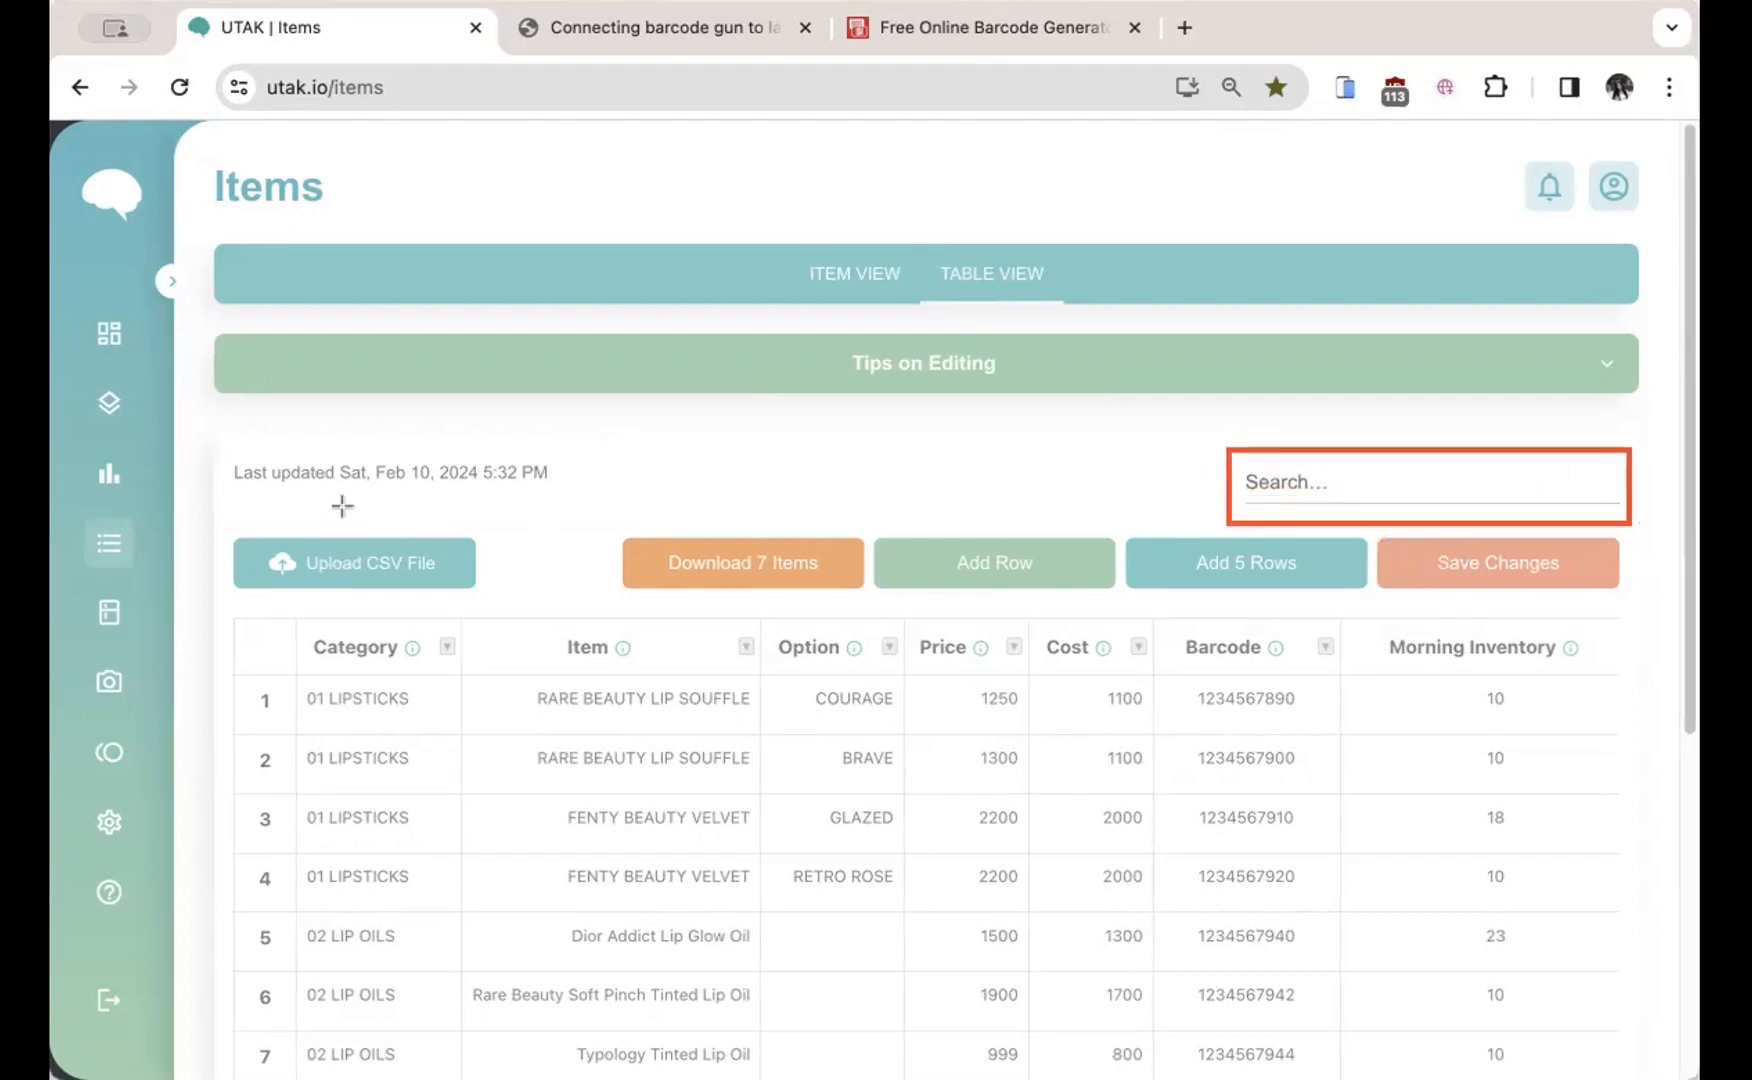
pyautogui.moveTo(214, 518)
pyautogui.mouseDown()
pyautogui.moveTo(440, 541)
pyautogui.moveTo(513, 603)
pyautogui.mouseUp()
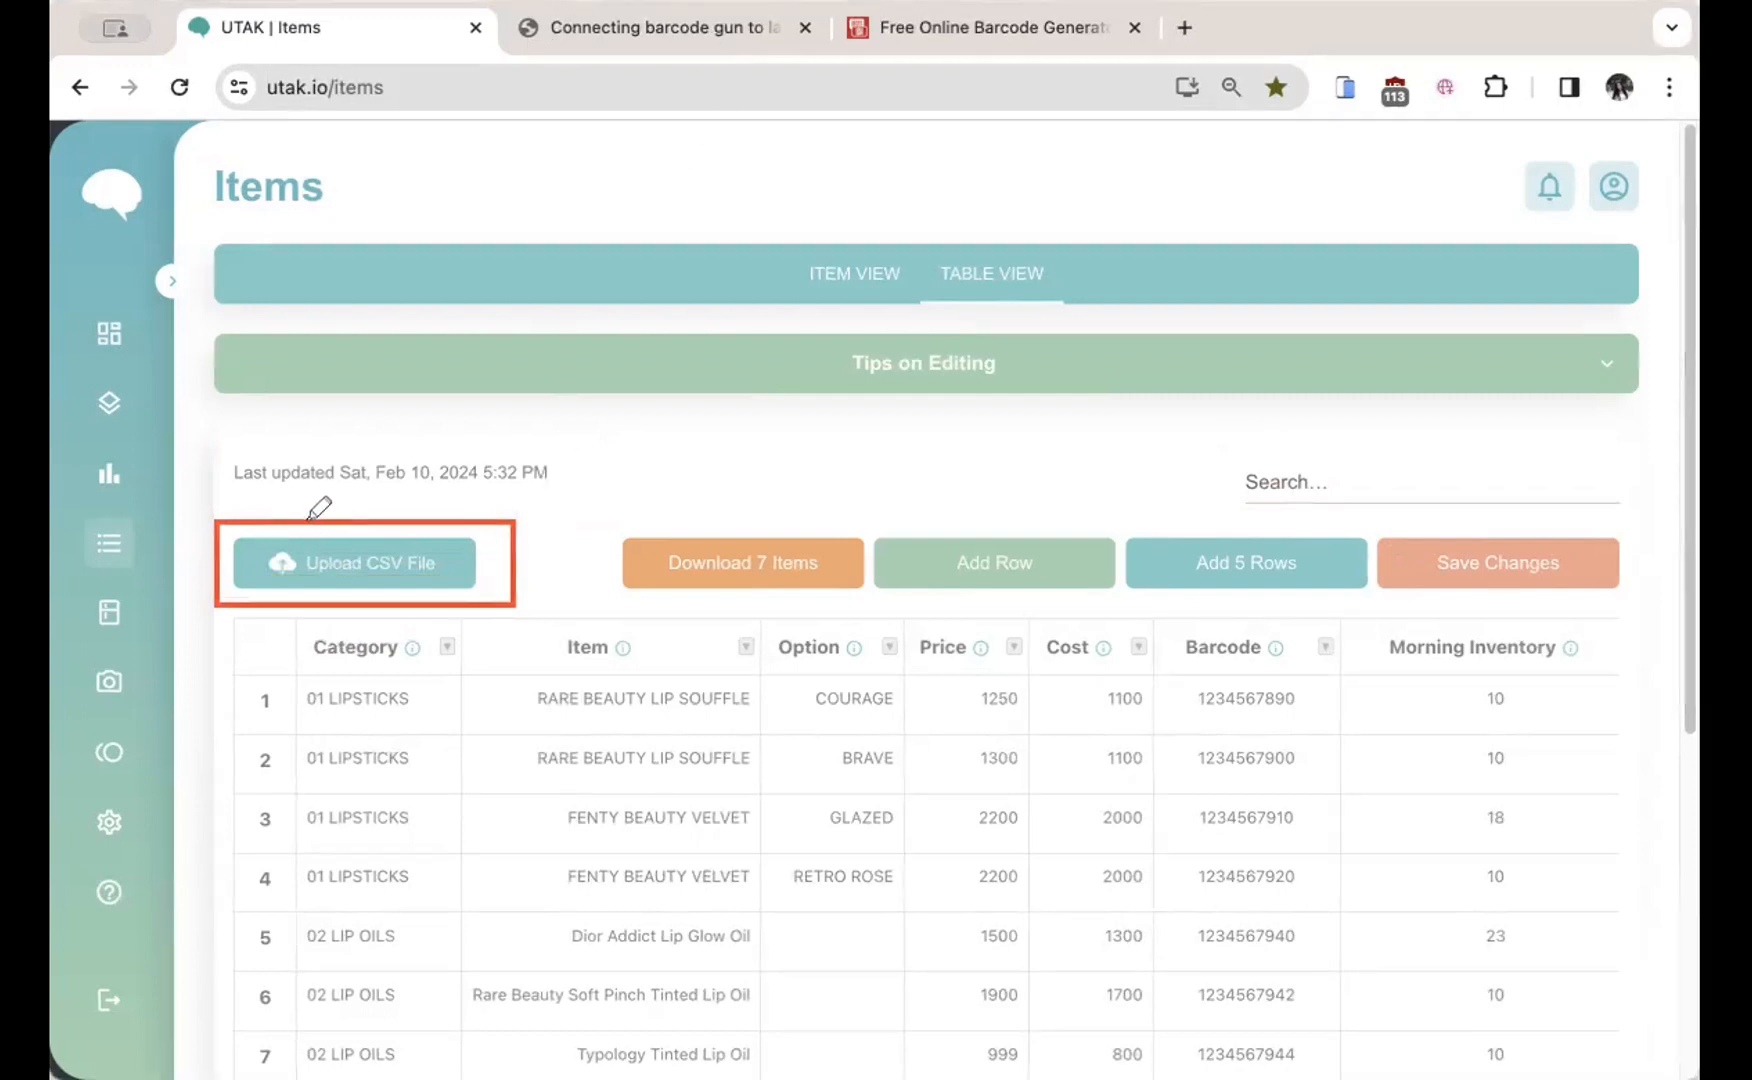
pyautogui.moveTo(305, 532)
pyautogui.mouseDown()
pyautogui.moveTo(382, 592)
pyautogui.moveTo(305, 615)
pyautogui.mouseUp()
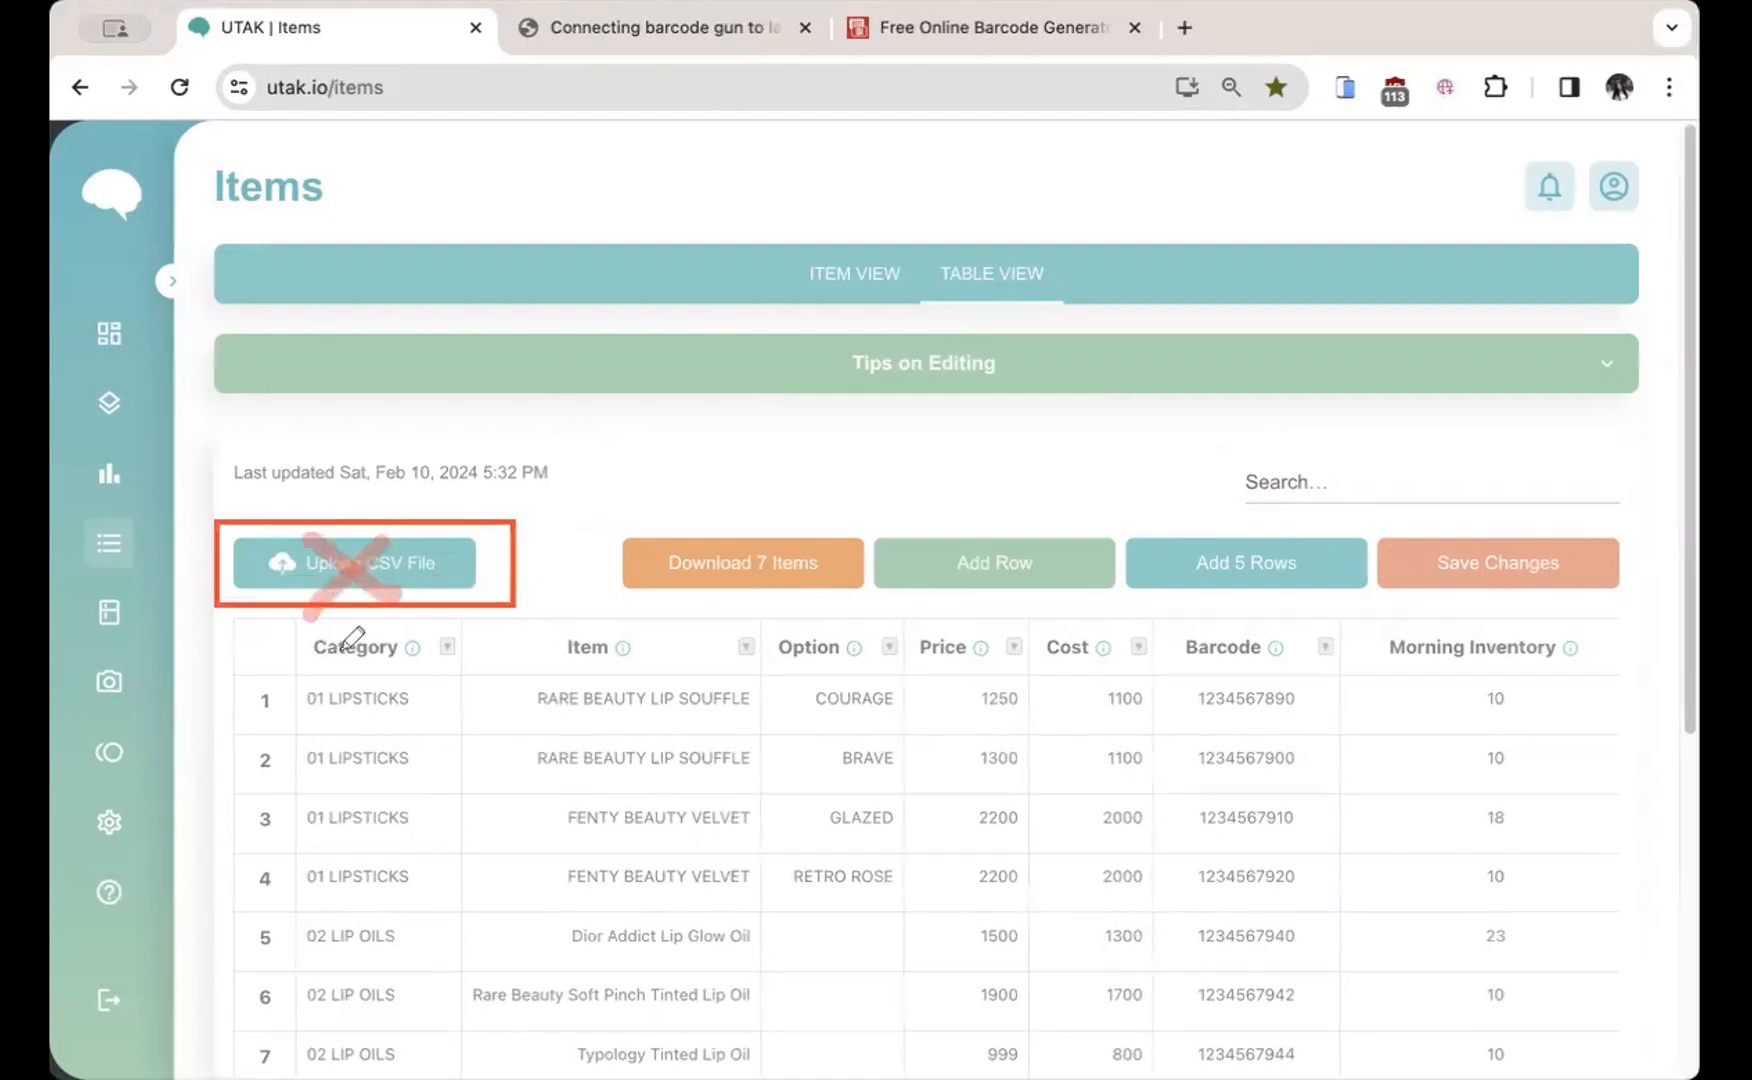
pyautogui.moveTo(292, 698)
pyautogui.mouseDown()
pyautogui.moveTo(1420, 960)
pyautogui.moveTo(1555, 897)
pyautogui.mouseUp()
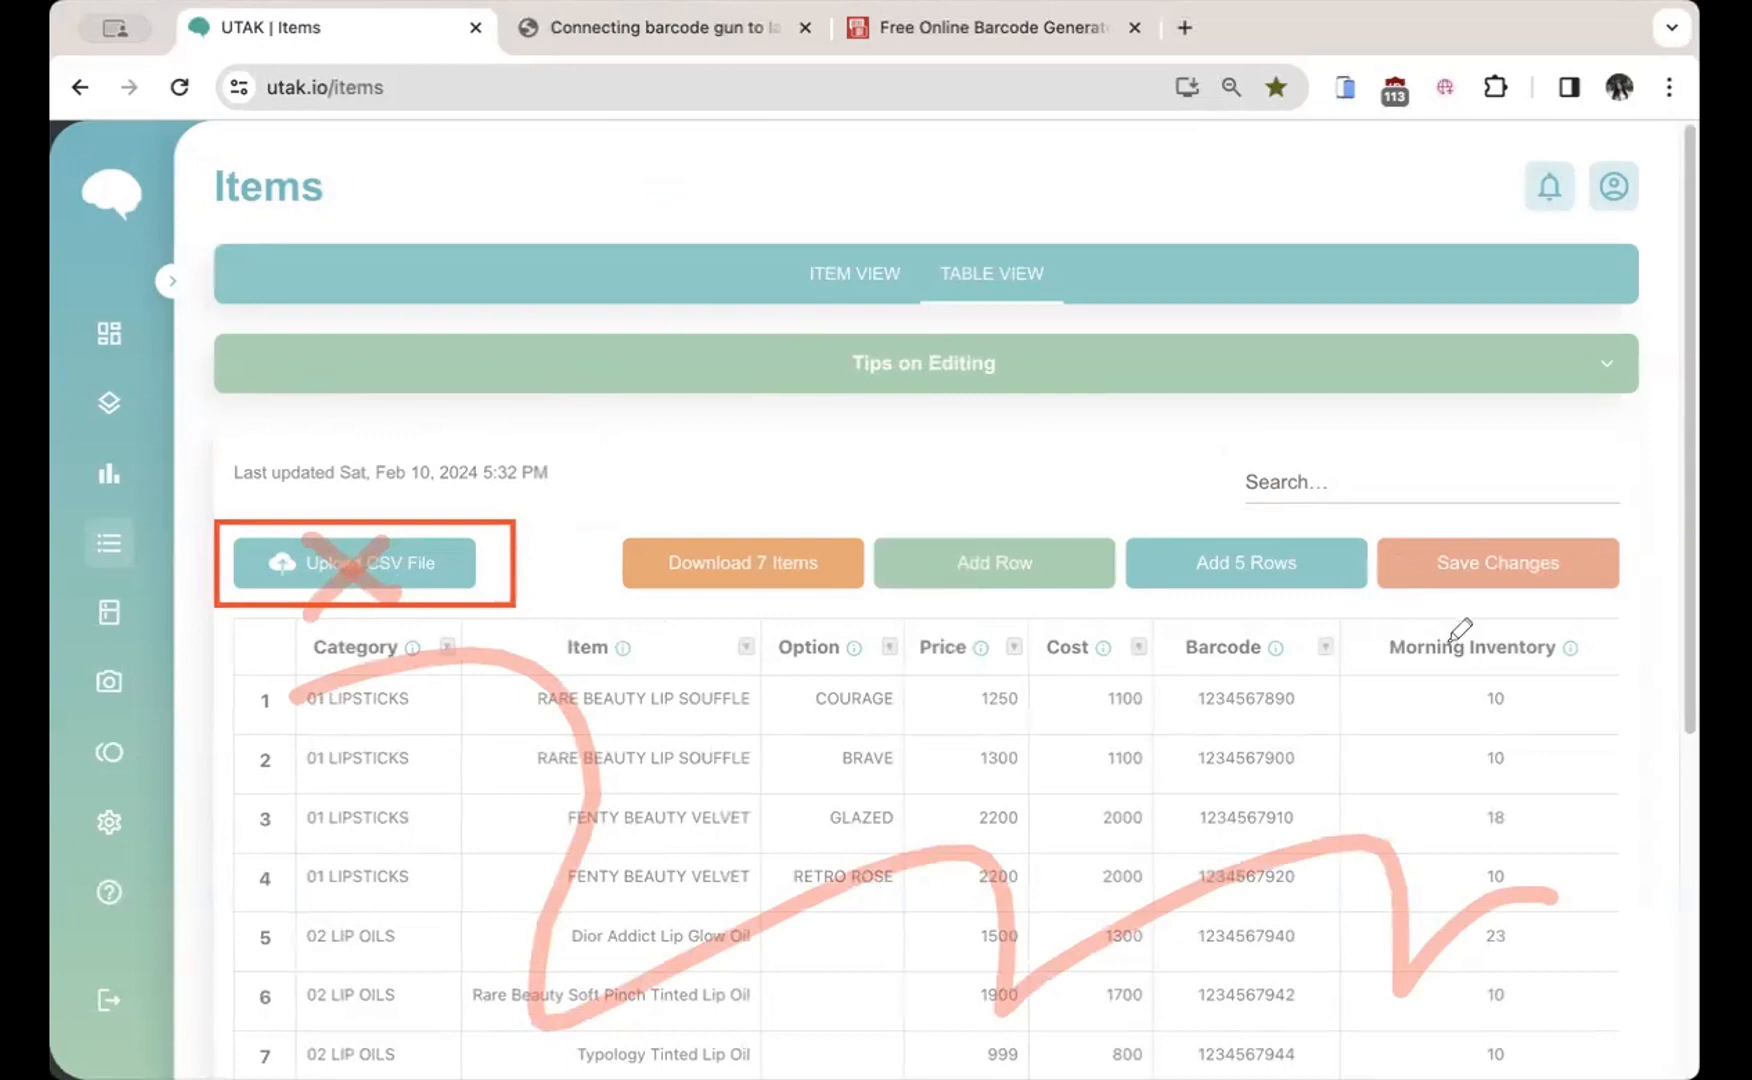
pyautogui.moveTo(1418, 684)
pyautogui.mouseDown()
pyautogui.moveTo(1628, 652)
pyautogui.moveTo(1605, 678)
pyautogui.mouseUp()
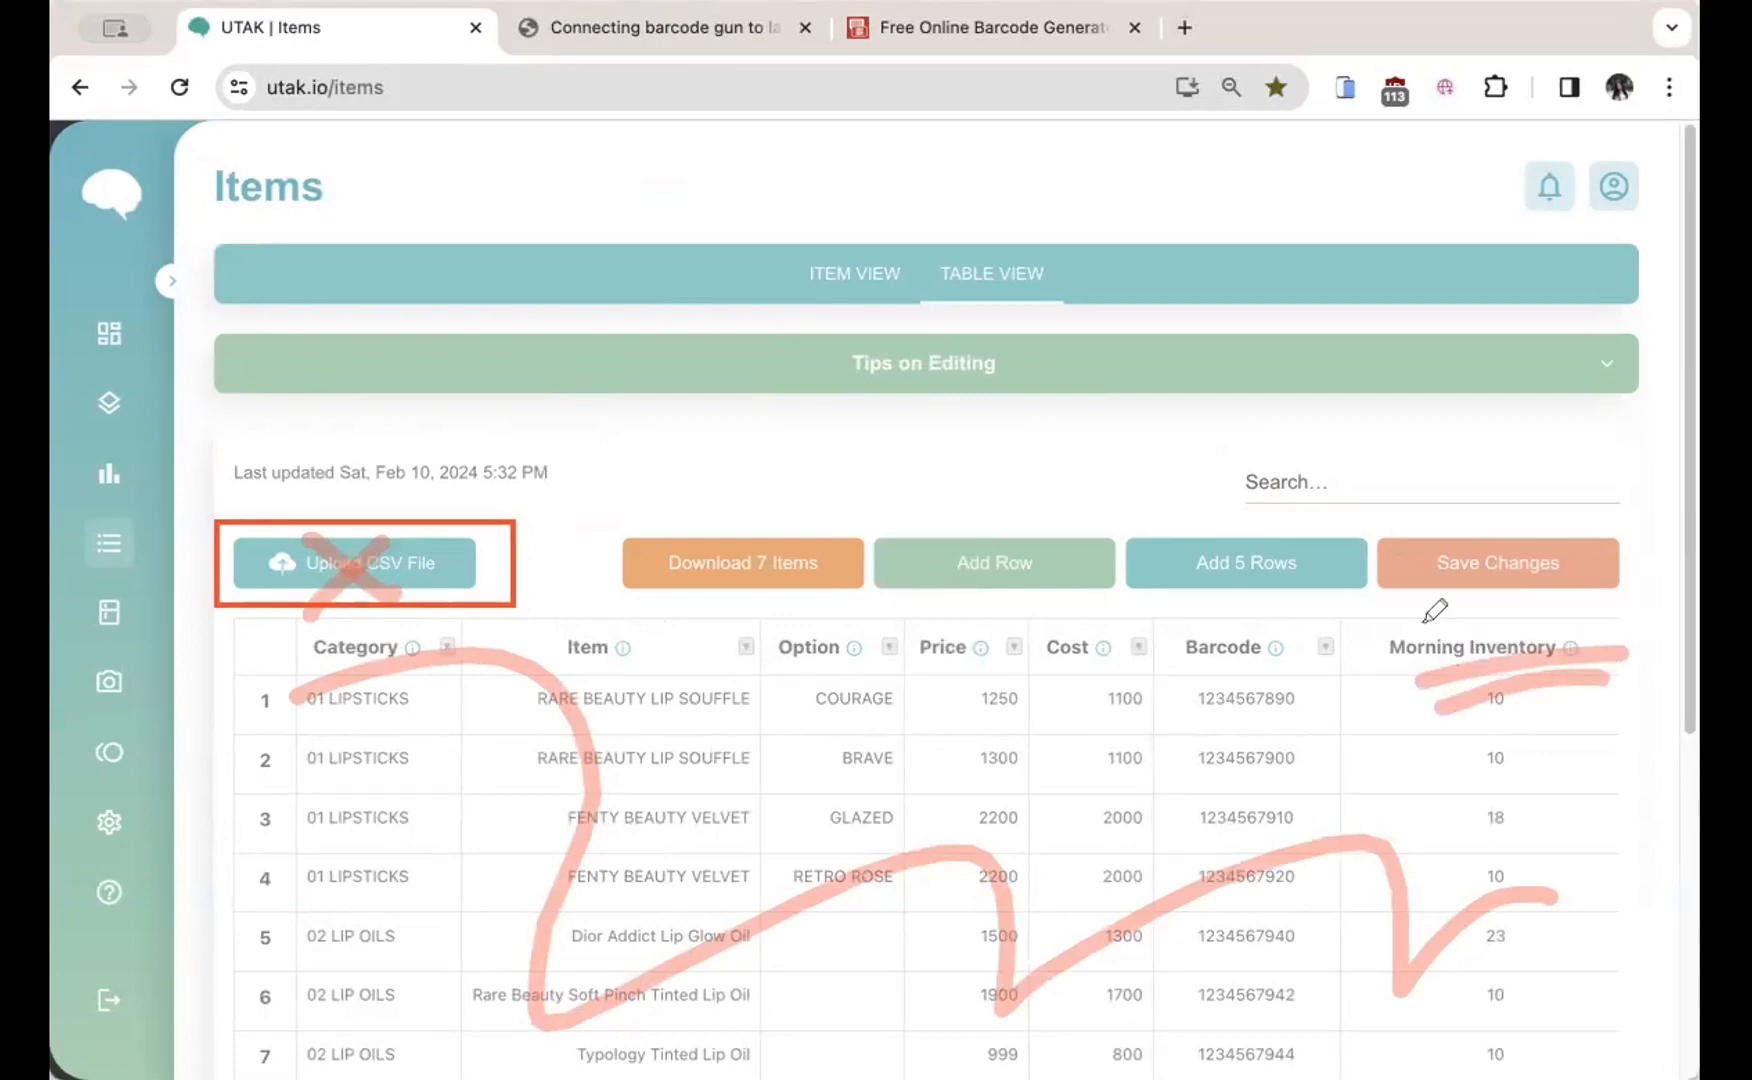
pyautogui.click(655, 237)
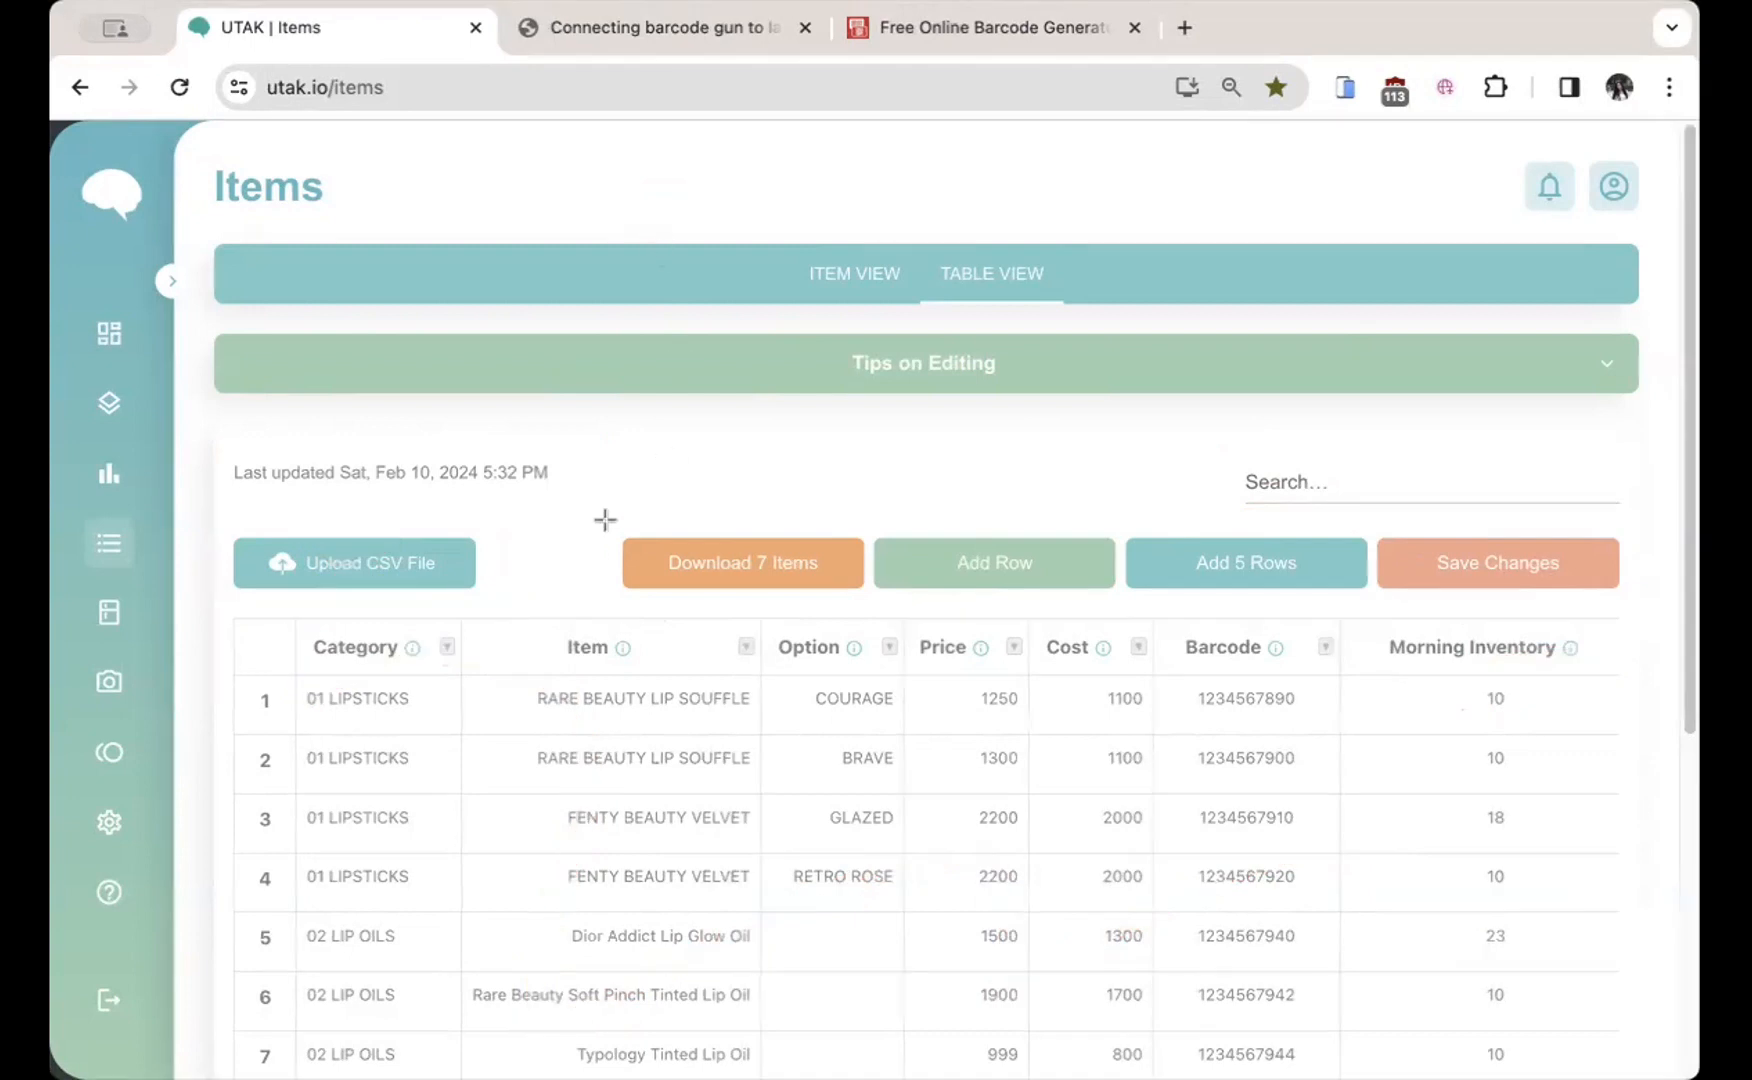
# Step: Box Download 7 Items, Add Row/Add 5 Rows, rows 1–2, and Save Changes in red
pyautogui.moveTo(605, 515); pyautogui.dragTo(880, 613)
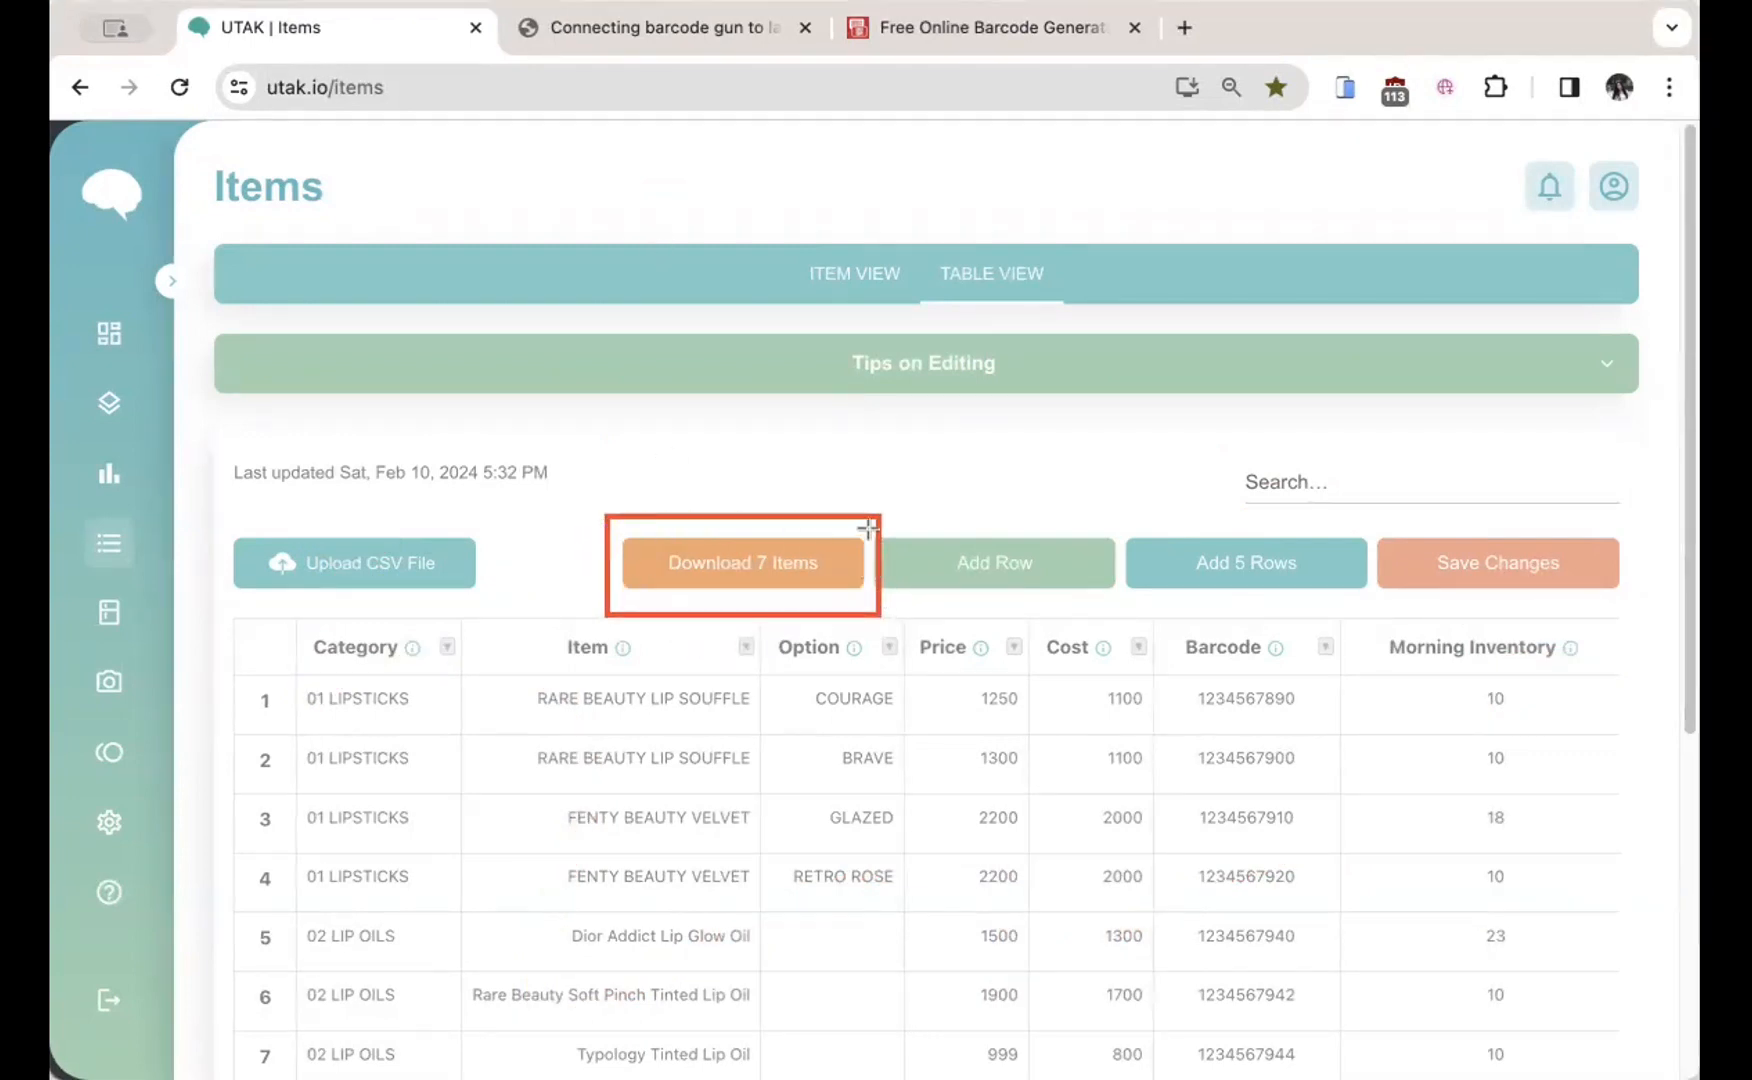
pyautogui.moveTo(866, 513); pyautogui.dragTo(1383, 621)
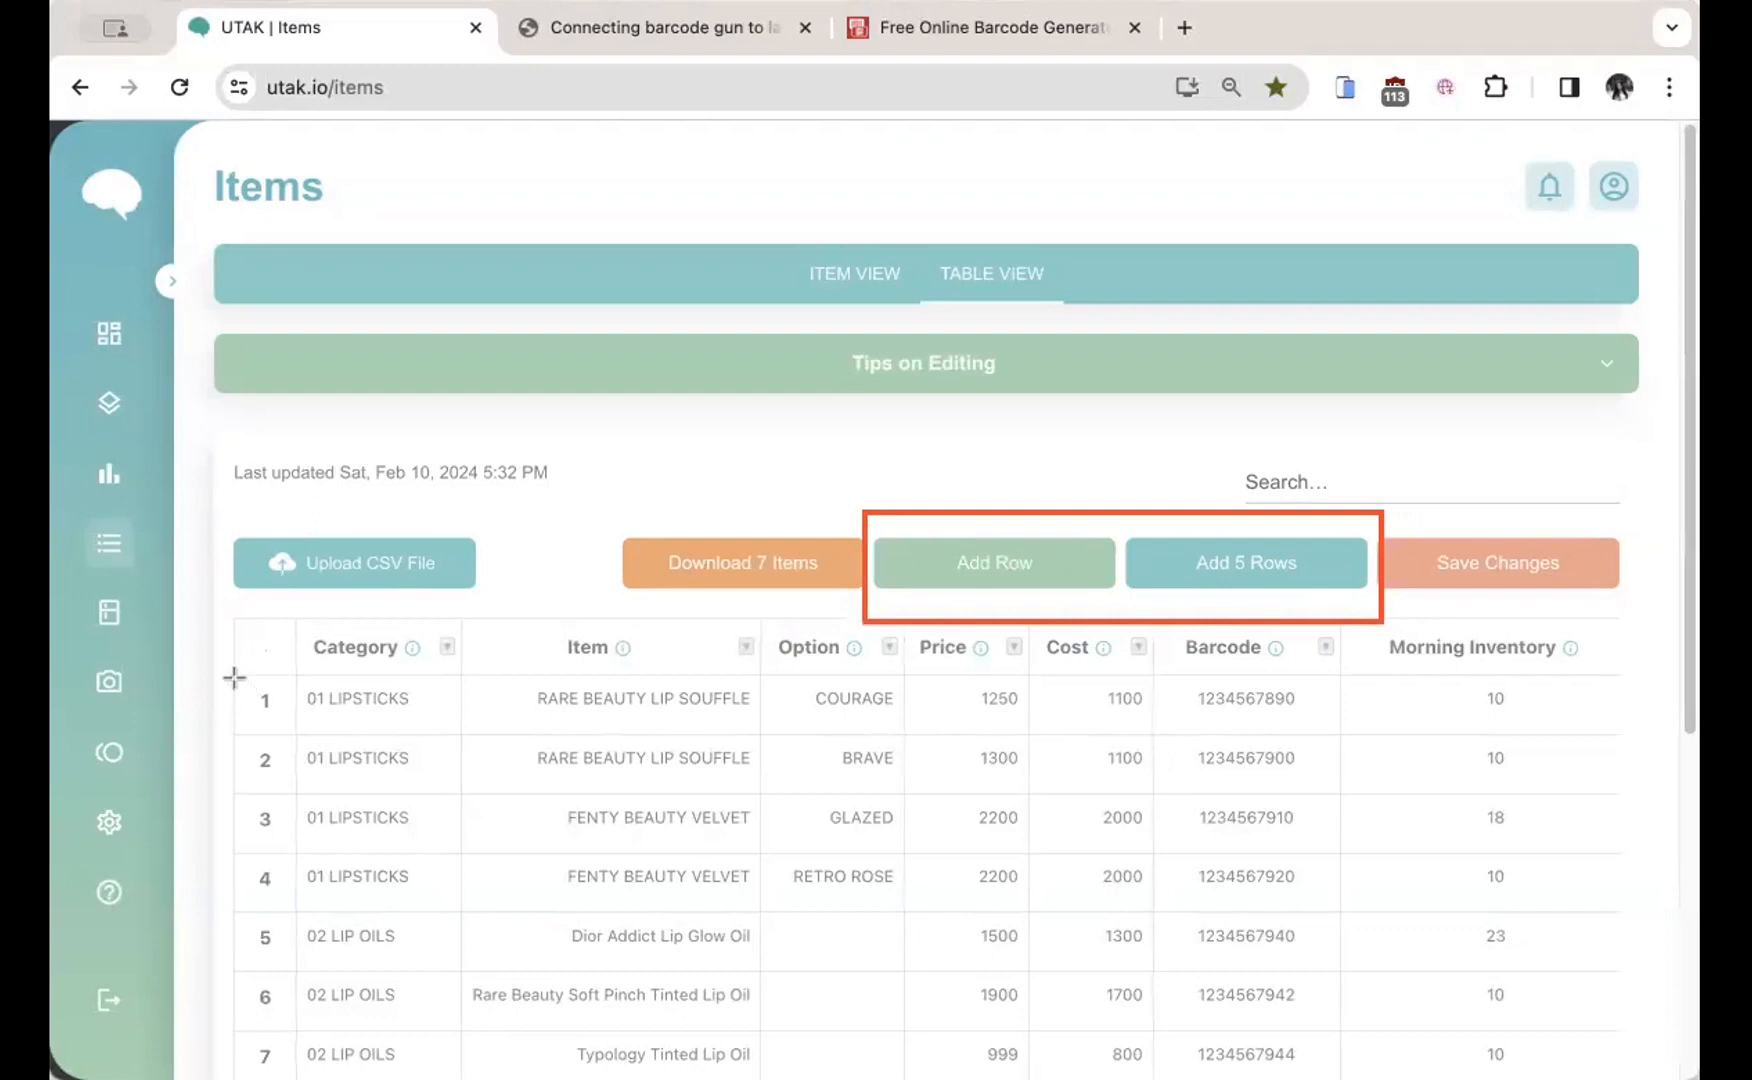
pyautogui.moveTo(234, 677)
pyautogui.mouseDown()
pyautogui.moveTo(1295, 689)
pyautogui.moveTo(1596, 782)
pyautogui.moveTo(1615, 813)
pyautogui.mouseUp()
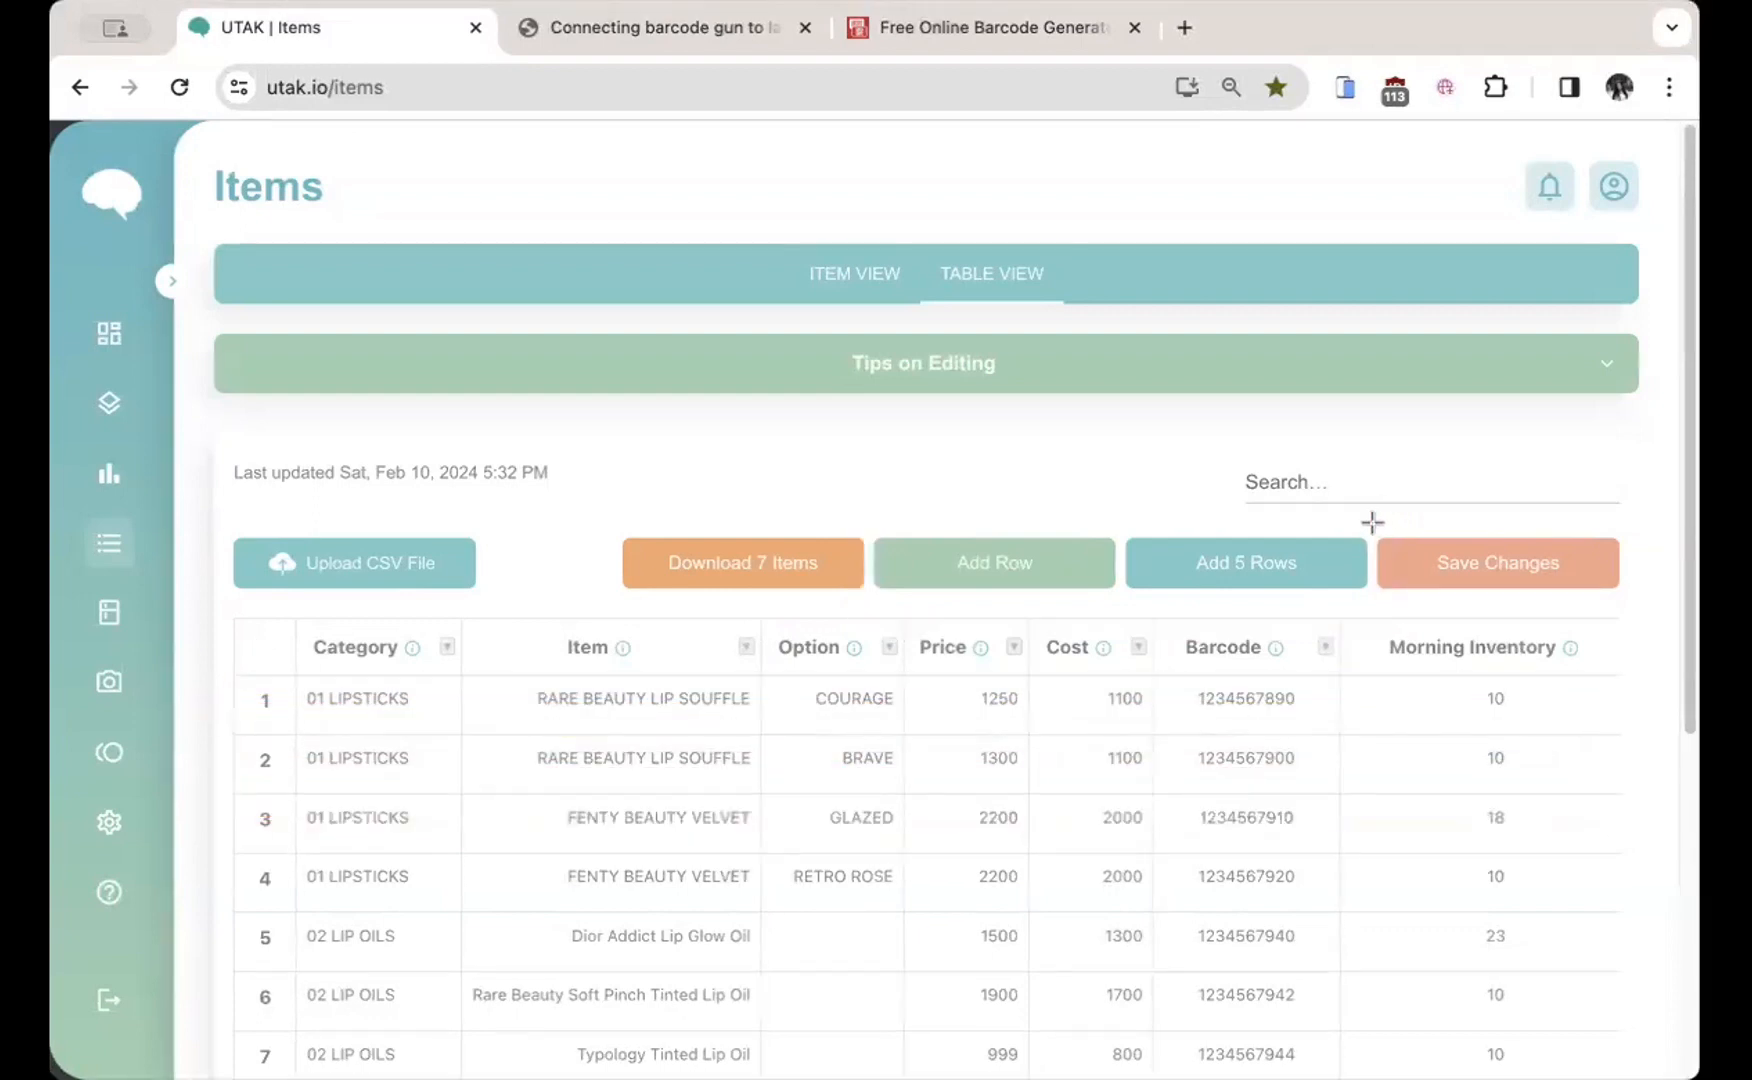
pyautogui.moveTo(1367, 520)
pyautogui.mouseDown()
pyautogui.moveTo(1400, 552)
pyautogui.moveTo(1632, 612)
pyautogui.mouseUp()
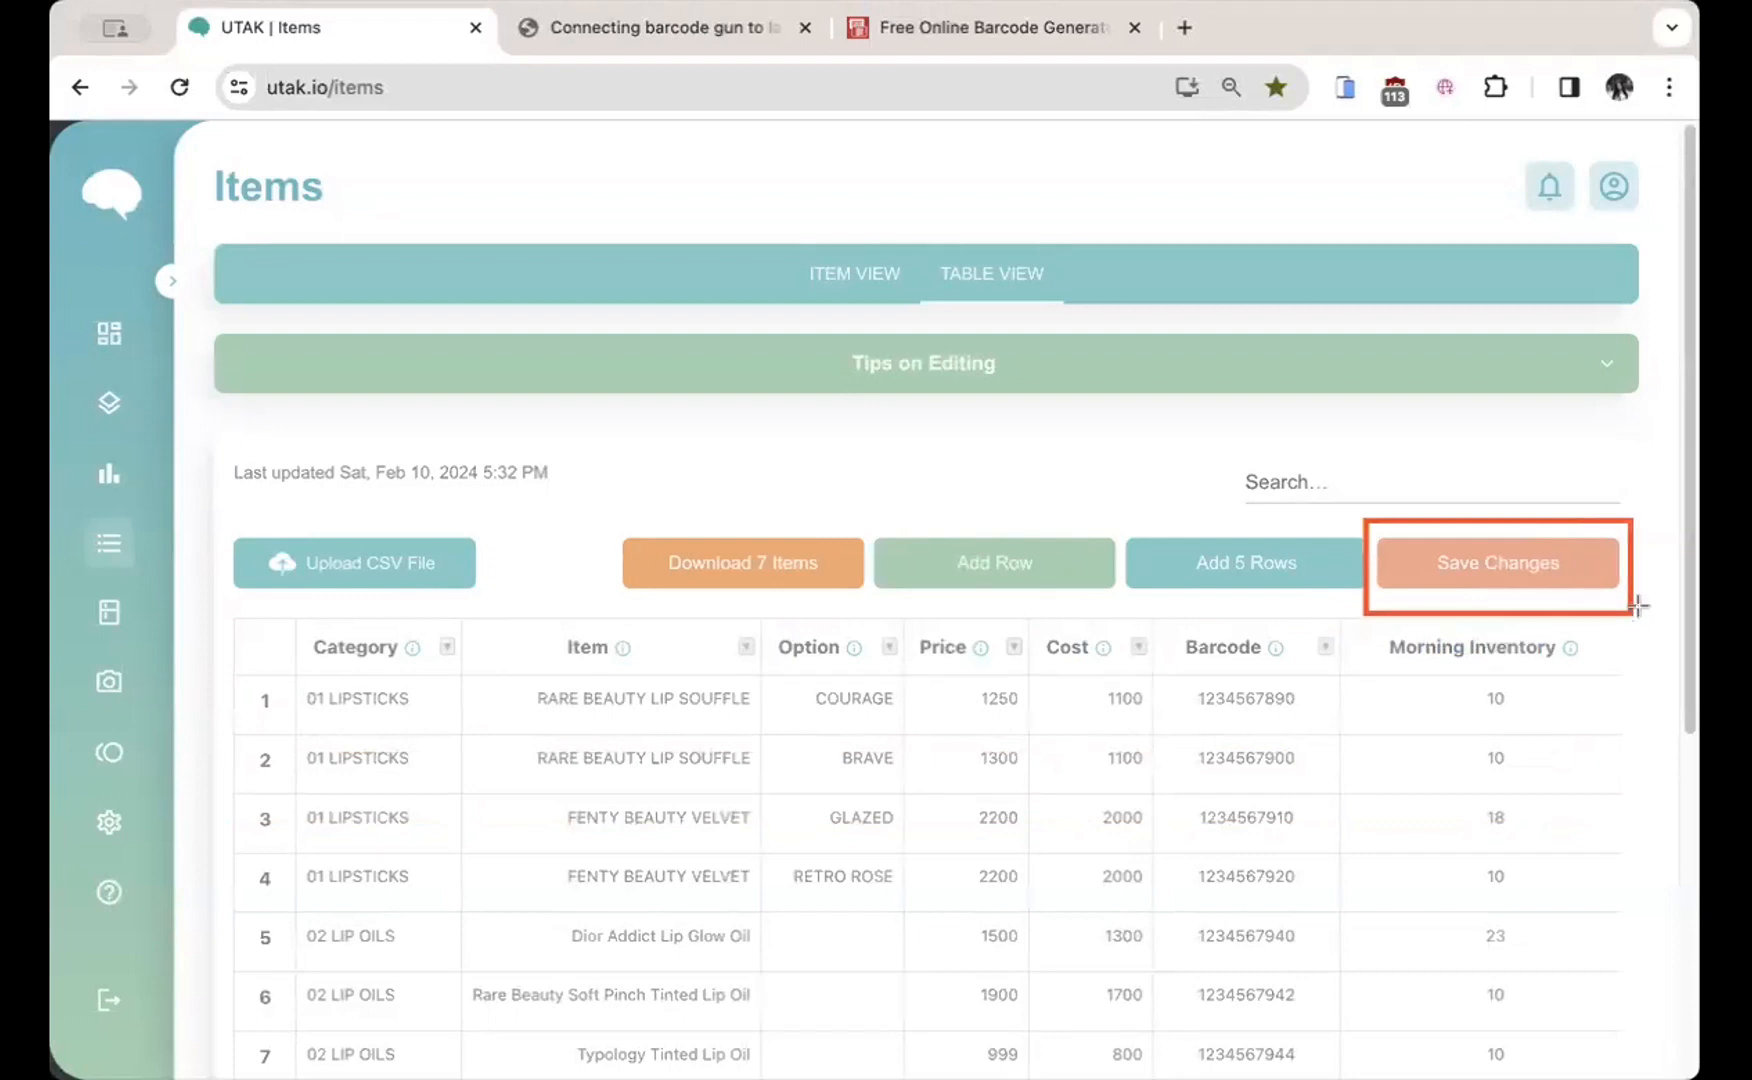